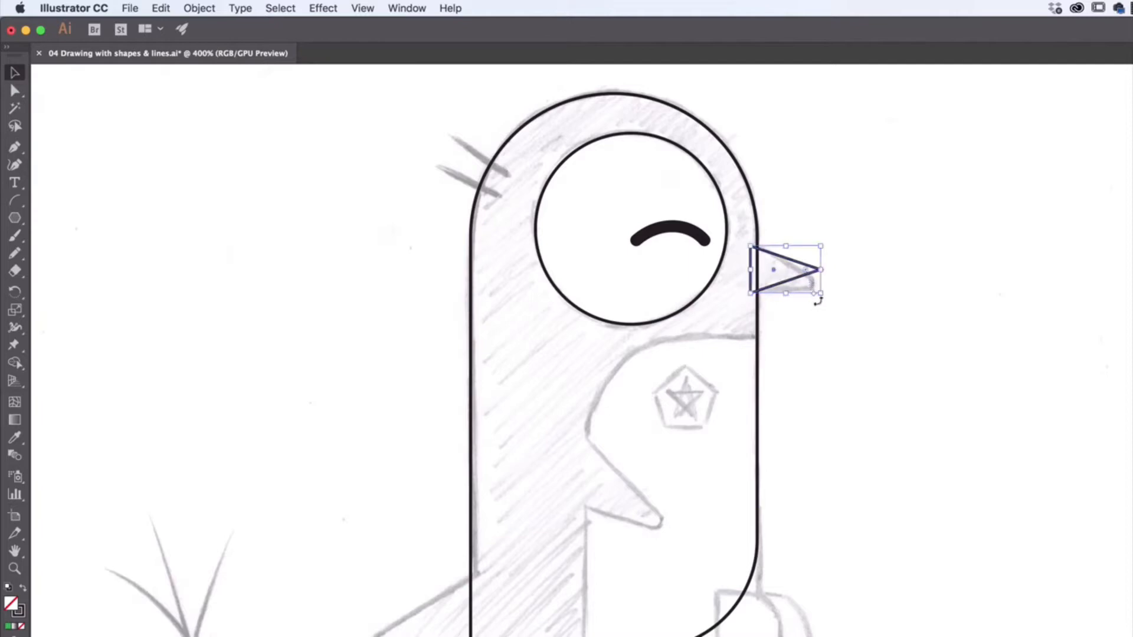
Rotate and resize the beak triangle to fit the sketched beak, and round its corners
{"action": "mouse_move", "coordinate": [823, 300]}
{"action": "left_mouse_down"}
{"action": "mouse_move", "coordinate": [811, 310]}
{"action": "mouse_move", "coordinate": [808, 294]}
{"action": "left_mouse_up"}
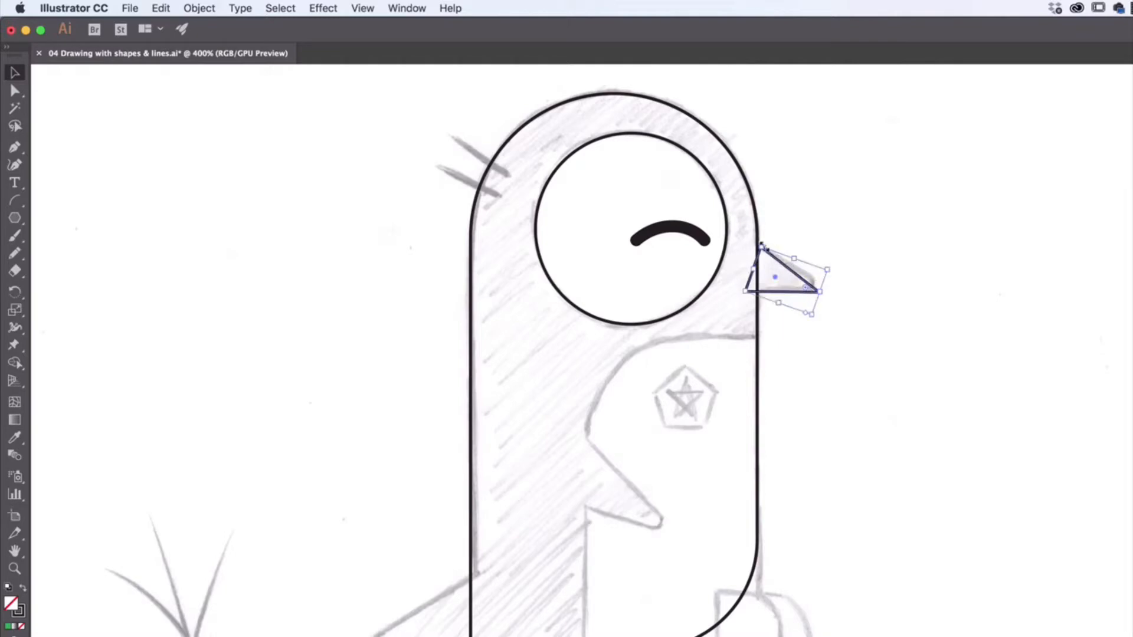
{"action": "left_click_drag", "start_coordinate": [761, 245], "coordinate": [746, 235]}
{"action": "left_click_drag", "start_coordinate": [804, 299], "coordinate": [821, 322]}
{"action": "mouse_move", "coordinate": [766, 287]}
{"action": "left_mouse_down"}
{"action": "mouse_move", "coordinate": [791, 295]}
{"action": "mouse_move", "coordinate": [767, 292]}
{"action": "left_mouse_up"}
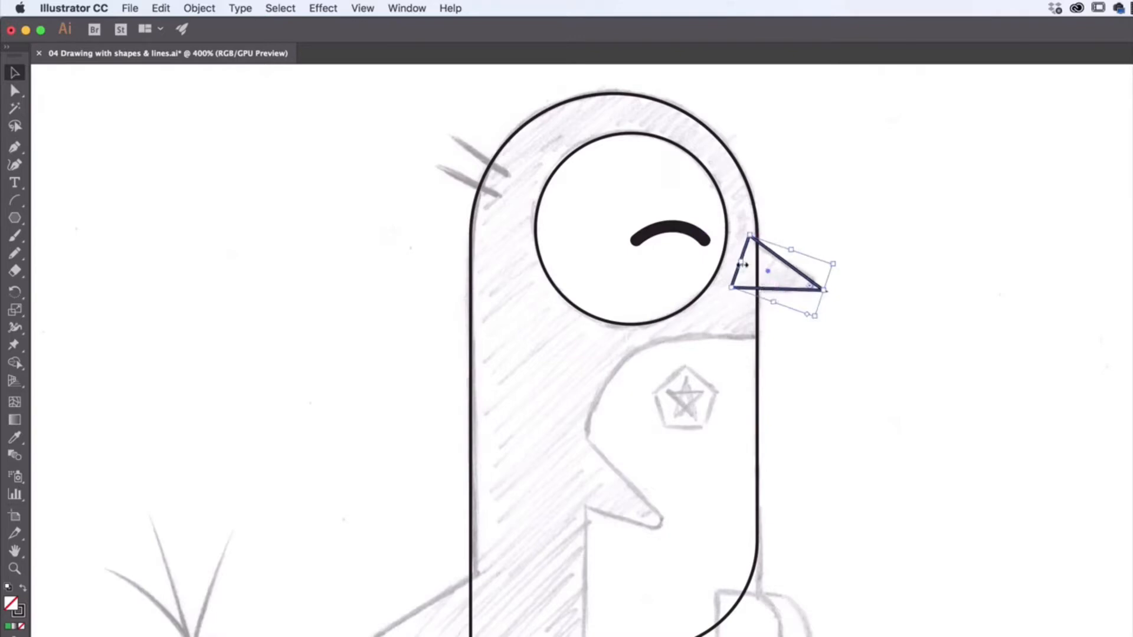
{"action": "left_click_drag", "start_coordinate": [743, 265], "coordinate": [734, 263]}
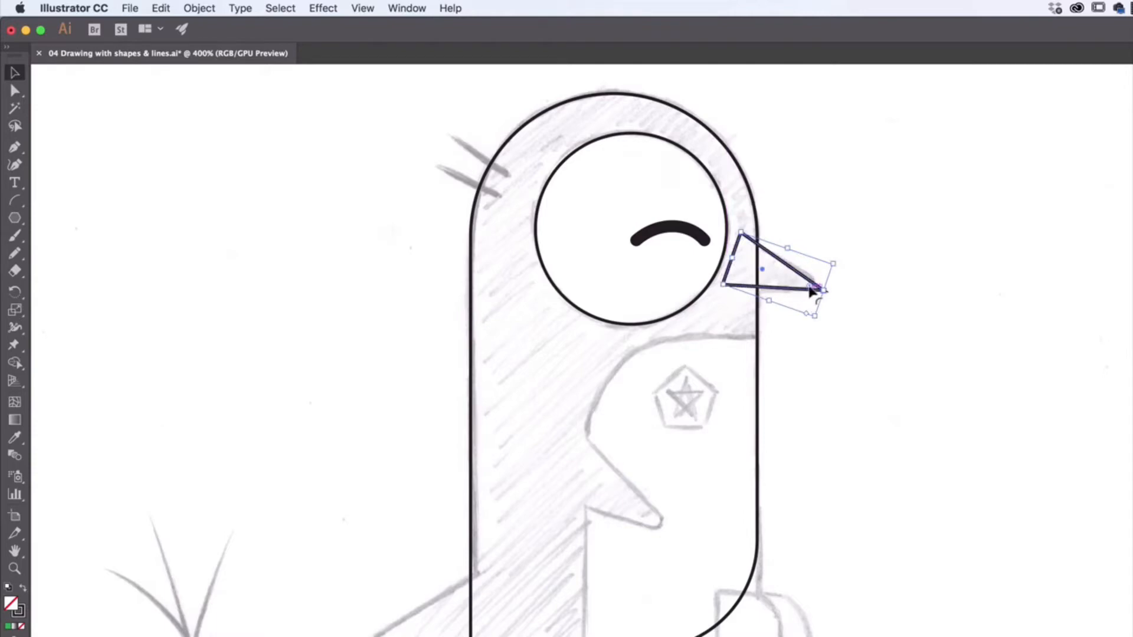
{"action": "mouse_move", "coordinate": [812, 291]}
{"action": "left_mouse_down"}
{"action": "mouse_move", "coordinate": [829, 291]}
{"action": "mouse_move", "coordinate": [802, 287]}
{"action": "left_mouse_up"}
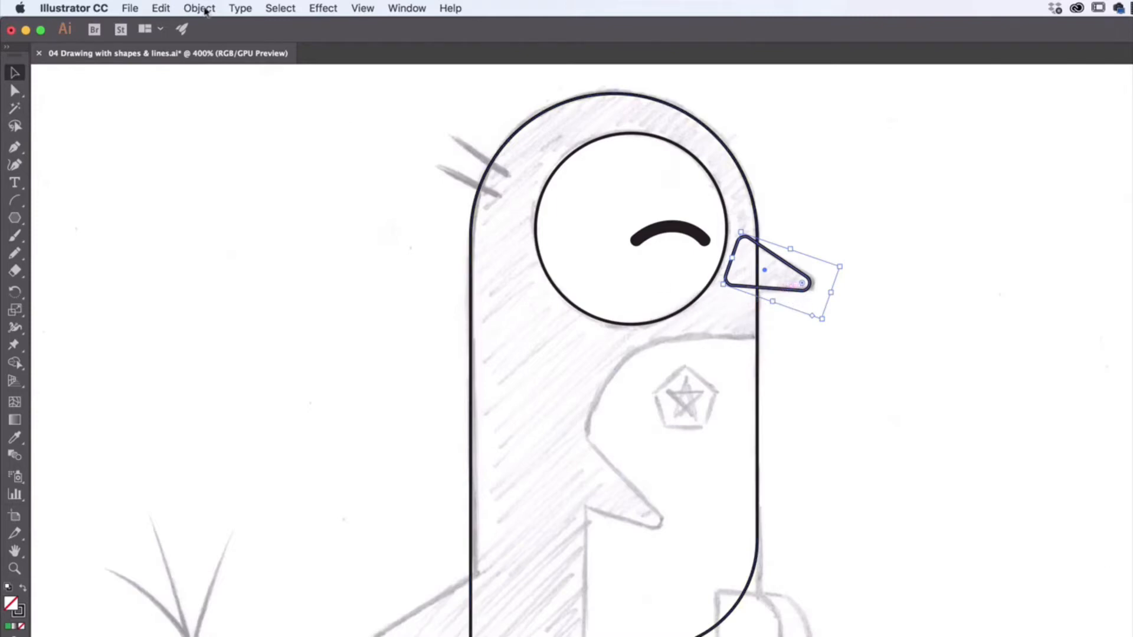
Duplicate the beak shape, then move, rotate and enlarge the copy to match the sketched wing
{"action": "left_click", "coordinate": [161, 8]}
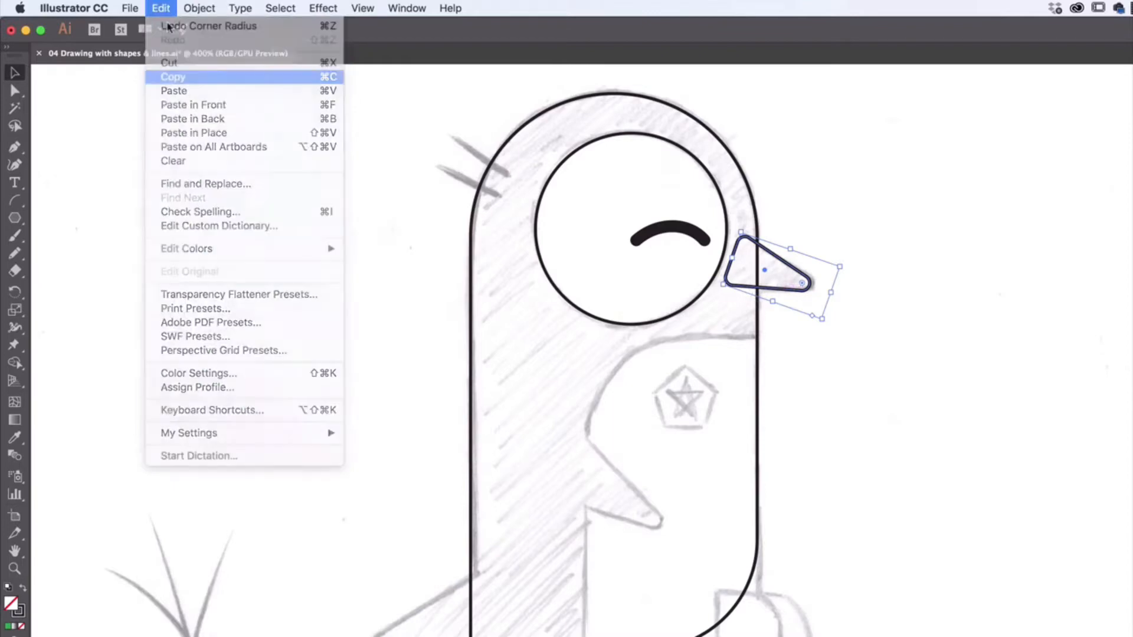
{"action": "left_click", "coordinate": [175, 92]}
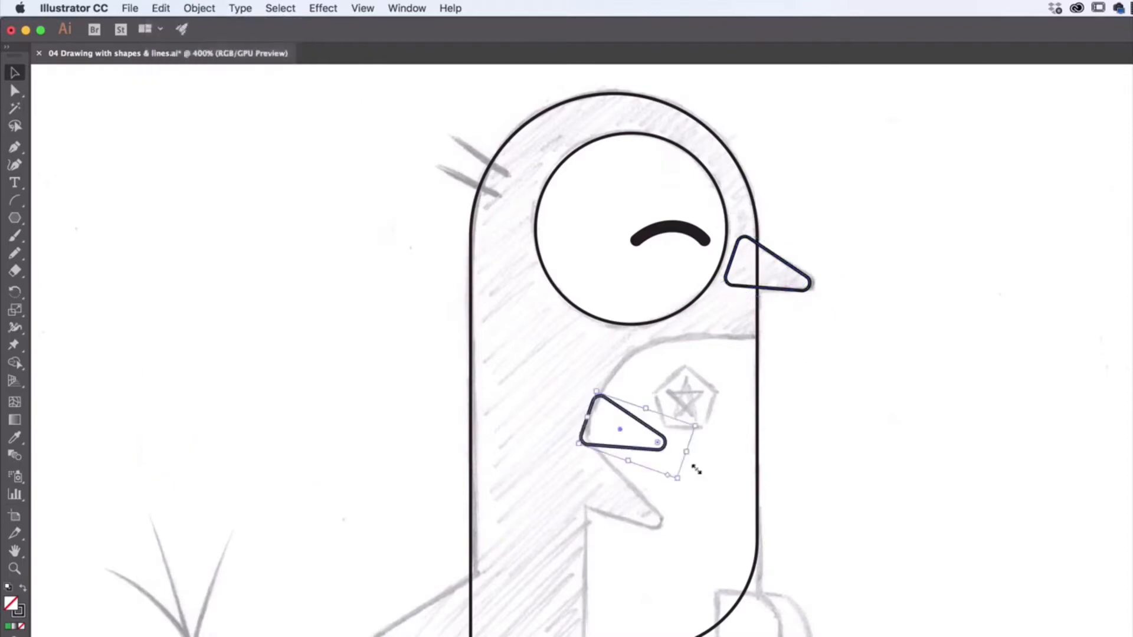
{"action": "left_click_drag", "start_coordinate": [618, 434], "coordinate": [602, 496]}
{"action": "mouse_move", "coordinate": [670, 519]}
{"action": "left_mouse_down"}
{"action": "mouse_move", "coordinate": [720, 534]}
{"action": "mouse_move", "coordinate": [716, 576]}
{"action": "mouse_move", "coordinate": [692, 584]}
{"action": "mouse_move", "coordinate": [665, 529]}
{"action": "left_mouse_up"}
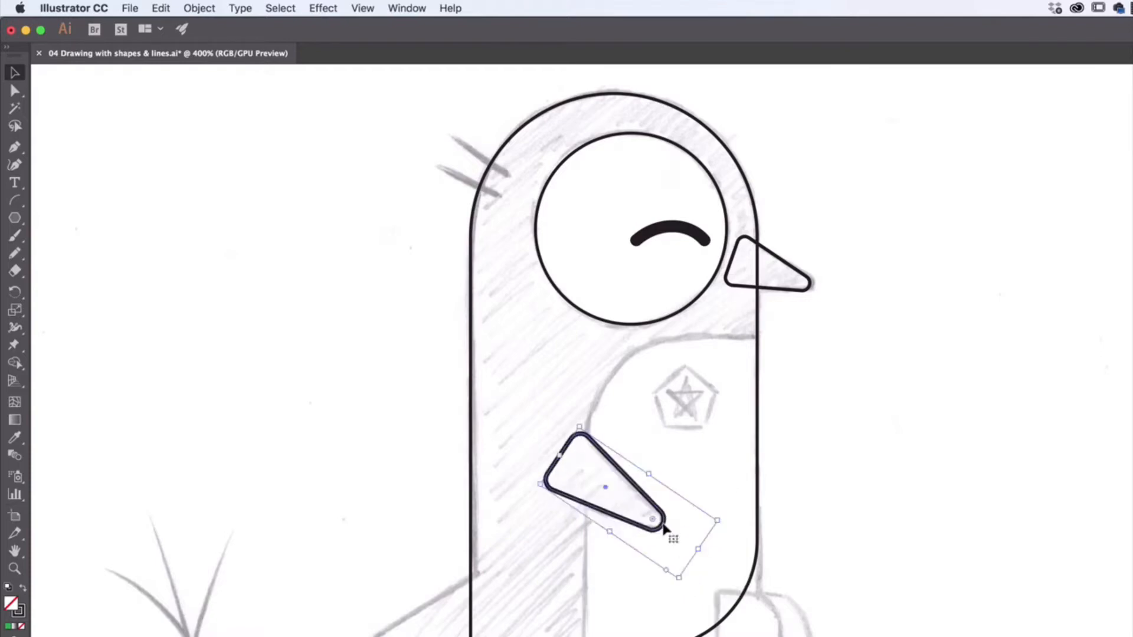
Duplicate the wing shape and rotate, resize and place the copy over the sketched tail at the body's base
{"action": "key", "text": "super+c"}
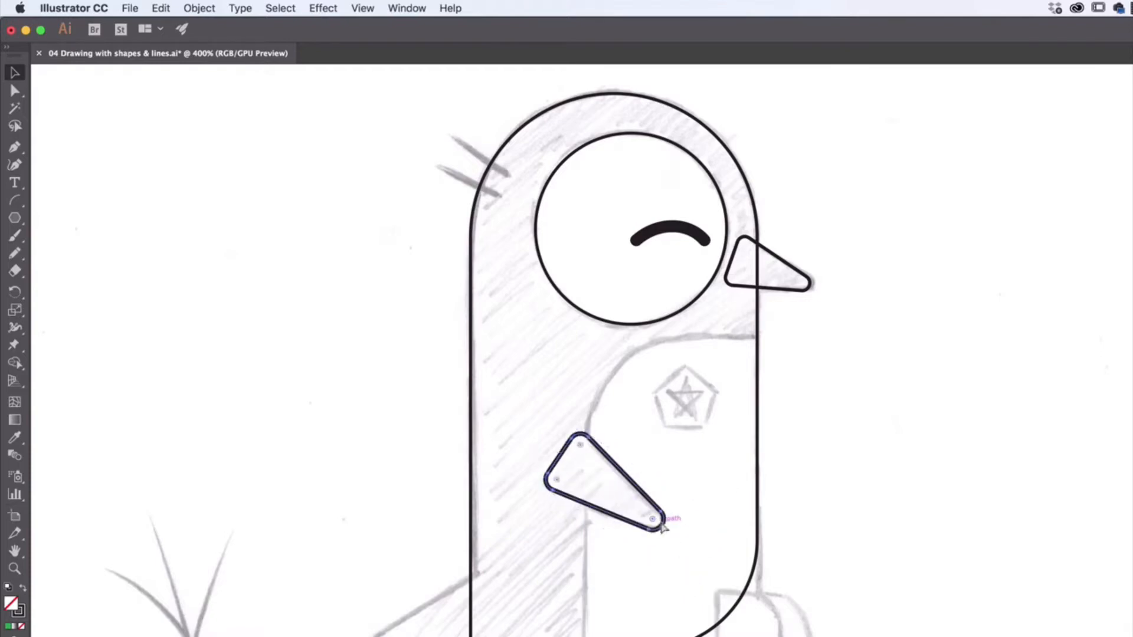
{"action": "key", "text": "super+v"}
{"action": "left_click_drag", "start_coordinate": [685, 463], "coordinate": [542, 561]}
{"action": "left_click_drag", "start_coordinate": [458, 460], "coordinate": [668, 594]}
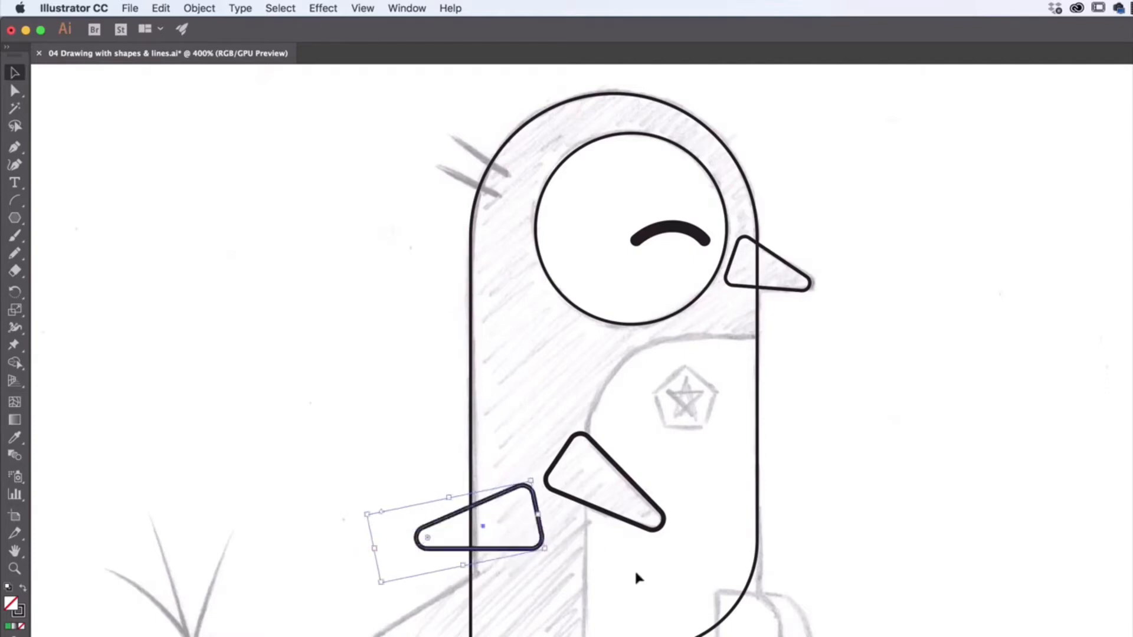
{"action": "left_click_drag", "start_coordinate": [483, 558], "coordinate": [448, 636]}
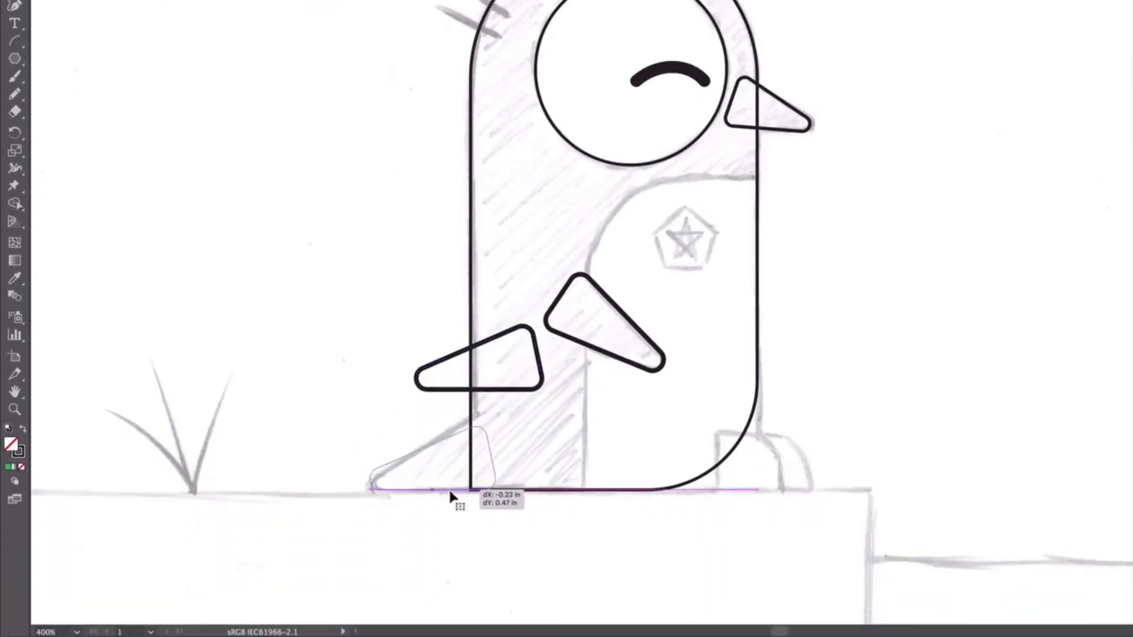
{"action": "left_click_drag", "start_coordinate": [450, 491], "coordinate": [450, 491]}
{"action": "left_click_drag", "start_coordinate": [485, 421], "coordinate": [506, 407]}
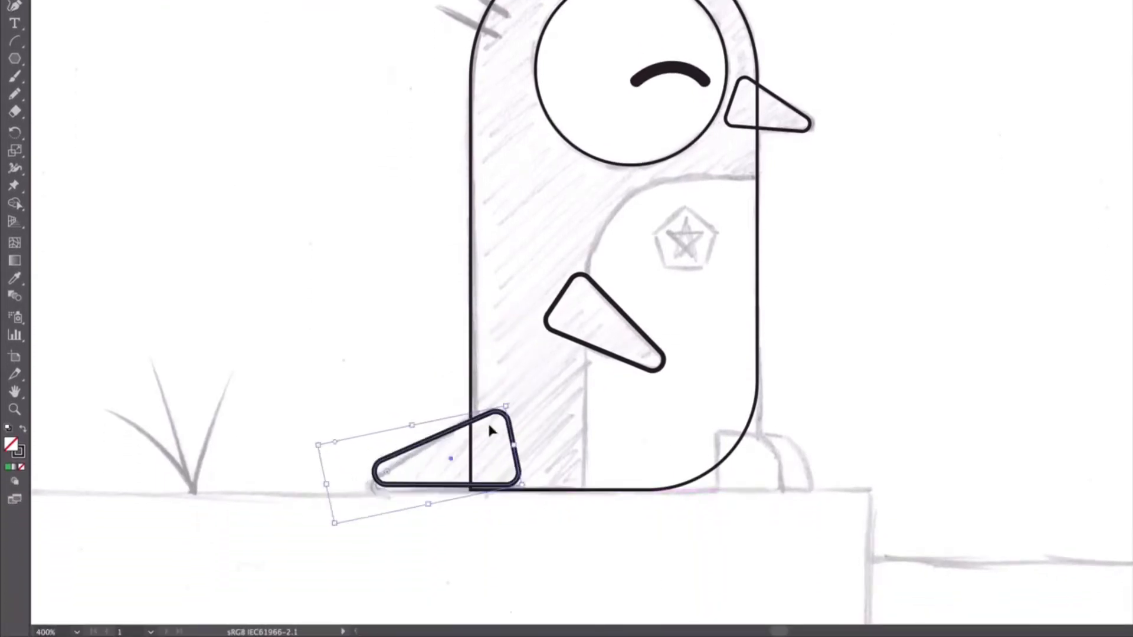
{"action": "left_click_drag", "start_coordinate": [442, 493], "coordinate": [427, 494]}
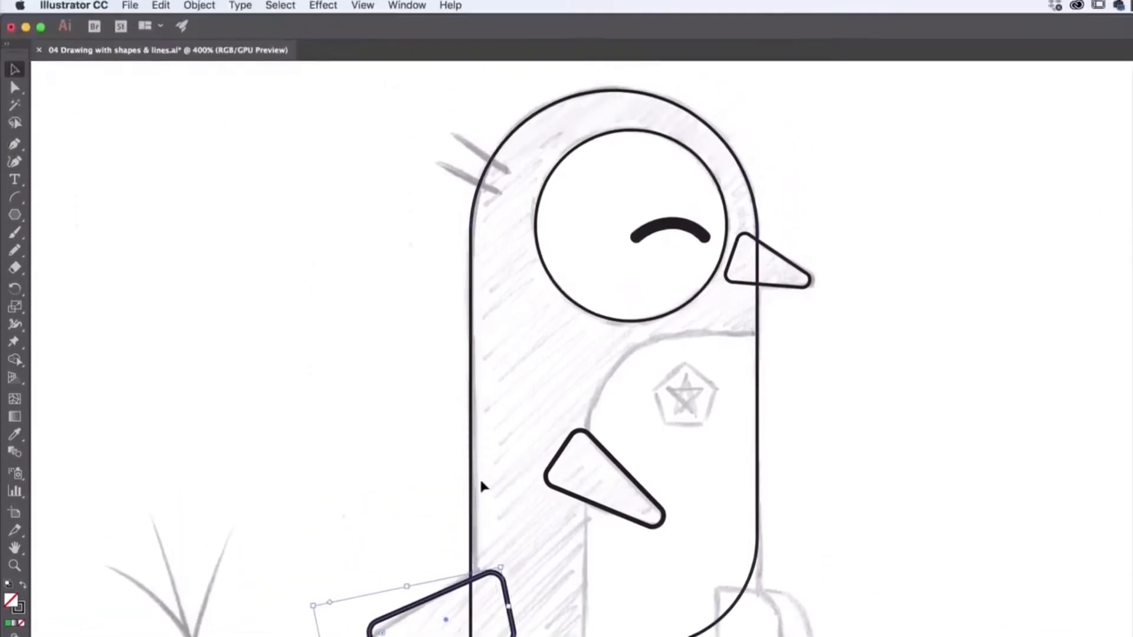
{"action": "left_click", "coordinate": [354, 4]}
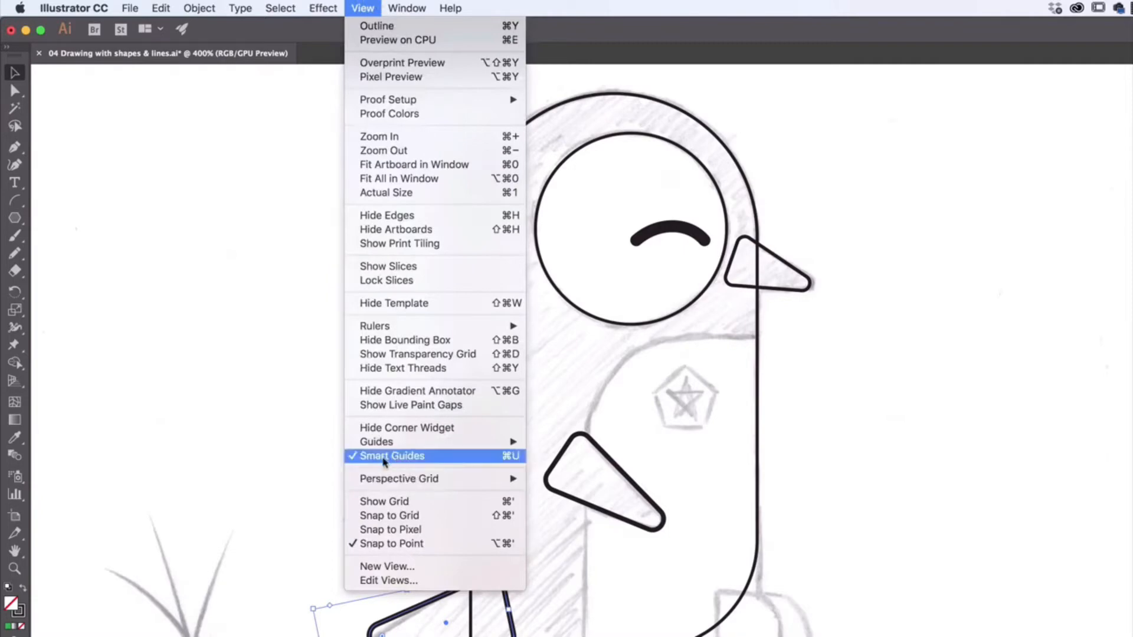
{"action": "left_click", "coordinate": [372, 7]}
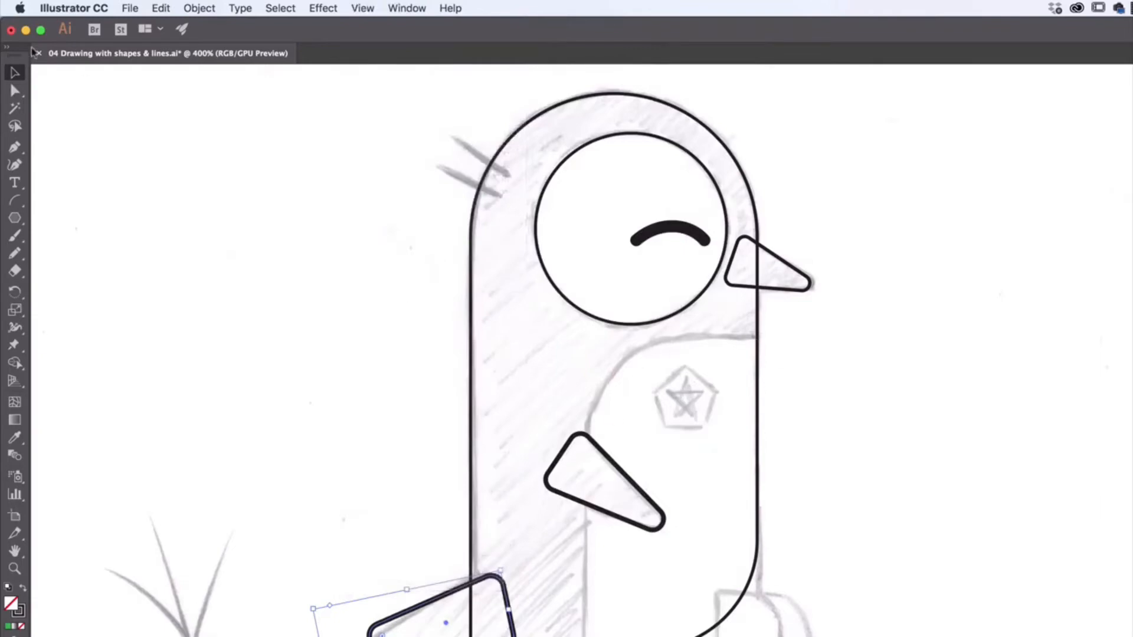
Draw a rectangle about 0.814 × 1.477 in over the sketched belly, from the body's front edge down to its base
{"action": "left_click_drag", "start_coordinate": [15, 218], "coordinate": [71, 223]}
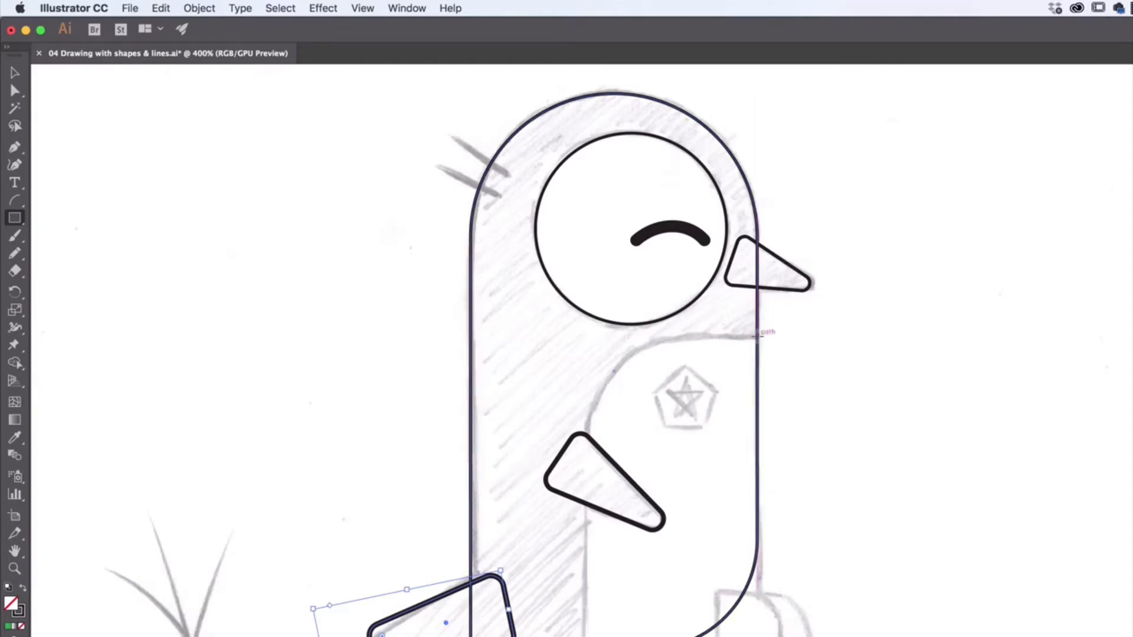
{"action": "left_click_drag", "start_coordinate": [760, 337], "coordinate": [581, 636]}
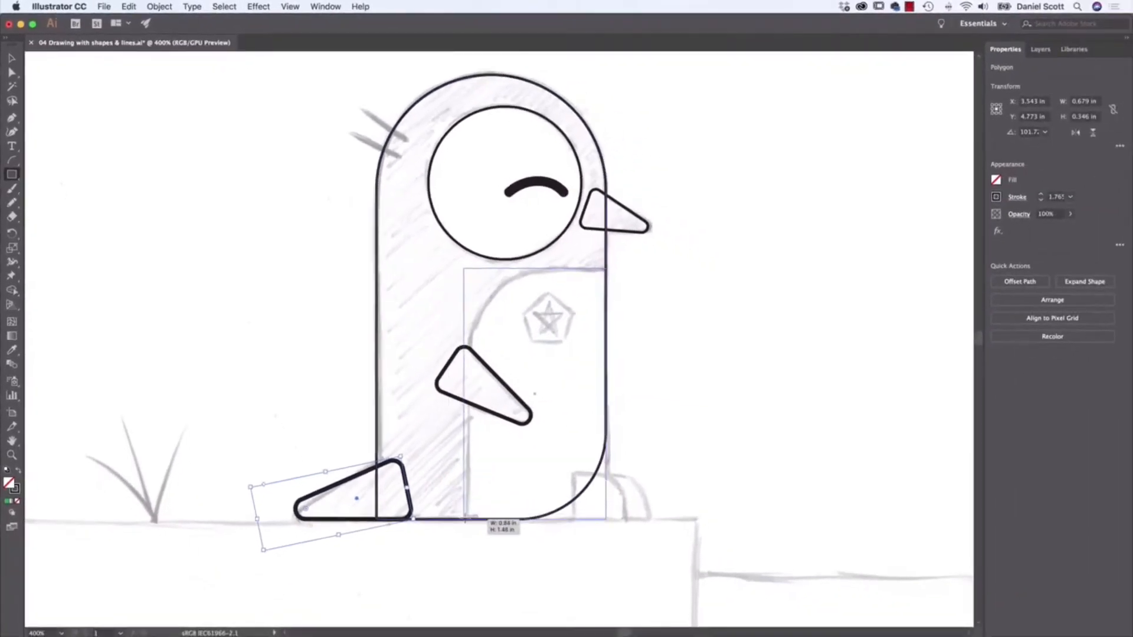
{"action": "left_click_drag", "start_coordinate": [465, 519], "coordinate": [467, 519]}
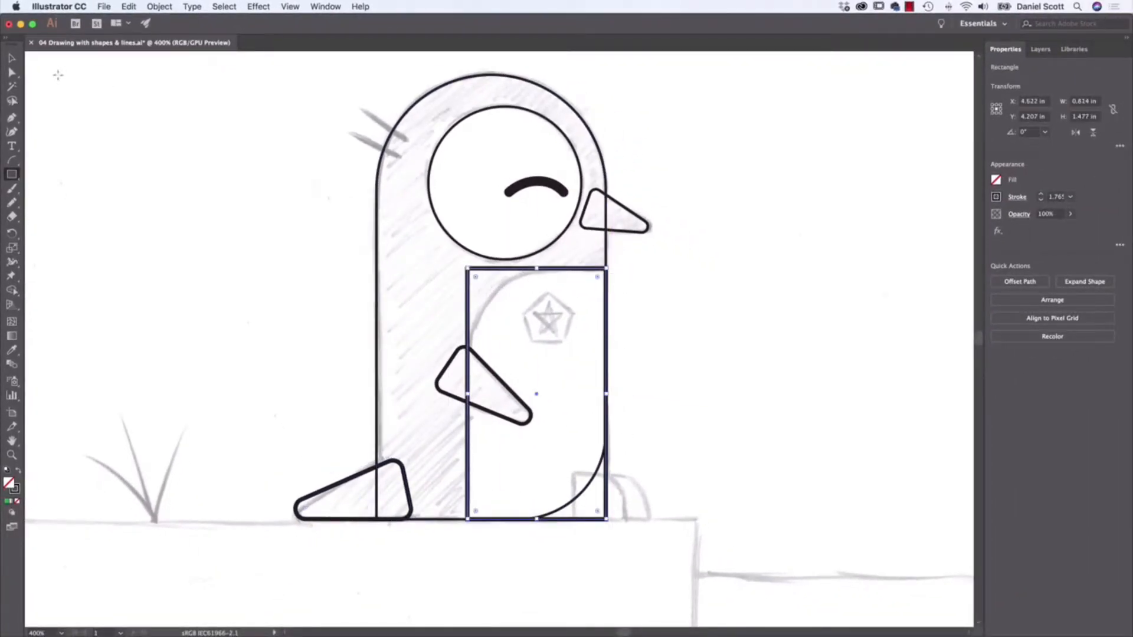
Round the belly rectangle's upper-left corner to the sketch and its lower-right corner to match the body's curve
{"action": "left_click", "coordinate": [12, 57]}
{"action": "left_click_drag", "start_coordinate": [477, 278], "coordinate": [556, 358]}
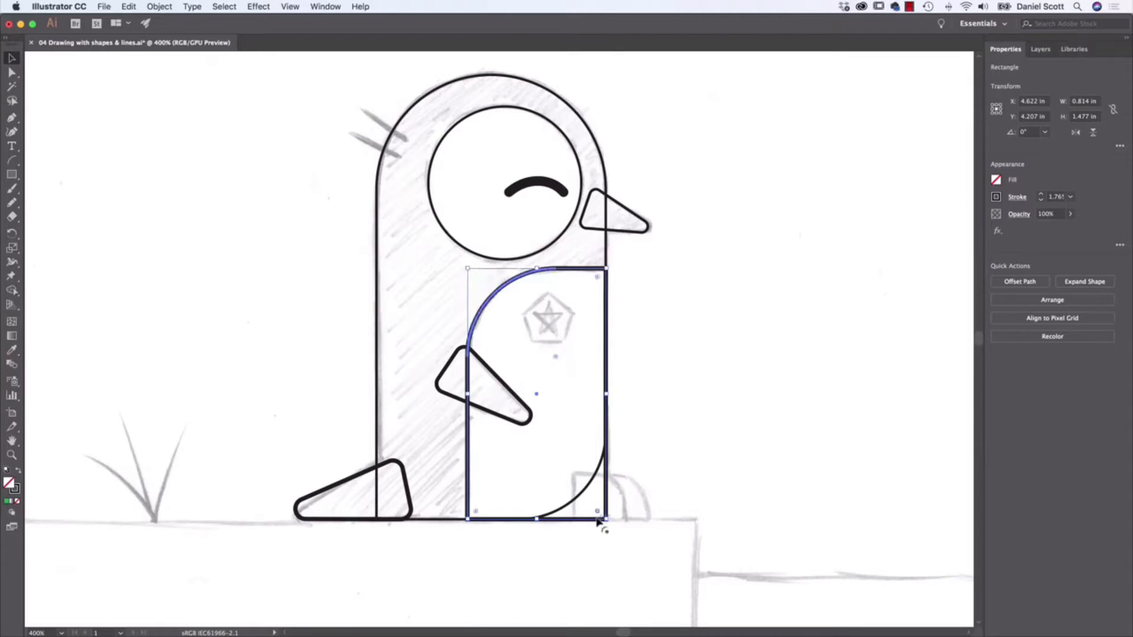
{"action": "left_click_drag", "start_coordinate": [597, 512], "coordinate": [490, 436]}
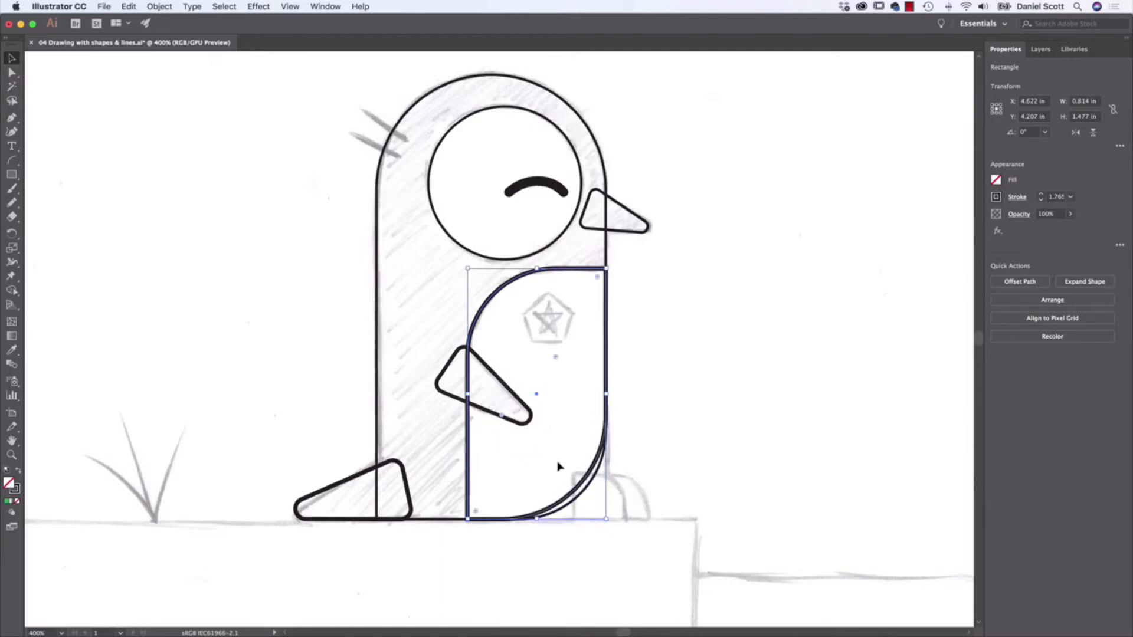
{"action": "key", "text": "super+z"}
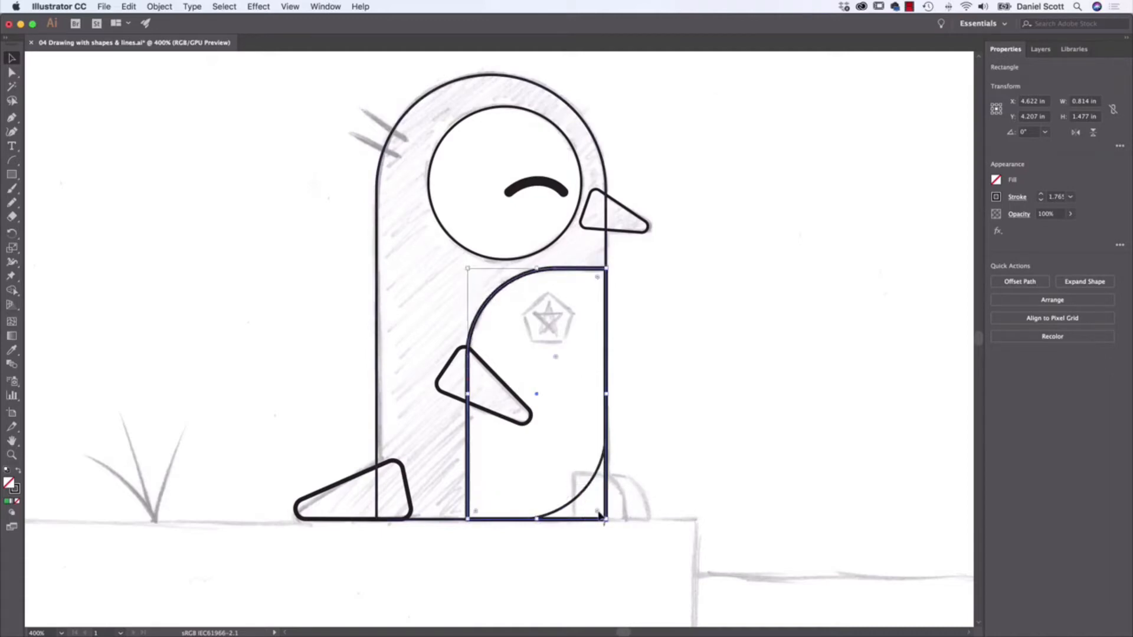
{"action": "left_click_drag", "start_coordinate": [598, 511], "coordinate": [513, 448]}
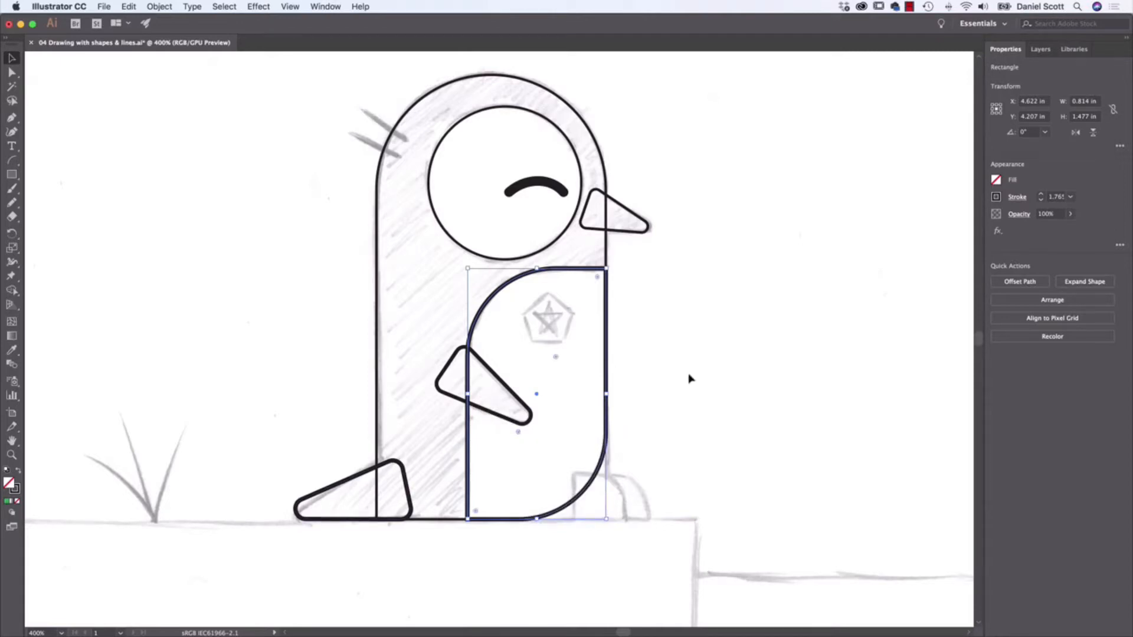
Draw a foot about 0.309 × 0.283 in with a rounded upper-right corner at the body's base, and place an overlapping duplicate in front
{"action": "left_click", "coordinate": [11, 174]}
{"action": "left_click_drag", "start_coordinate": [570, 472], "coordinate": [625, 520]}
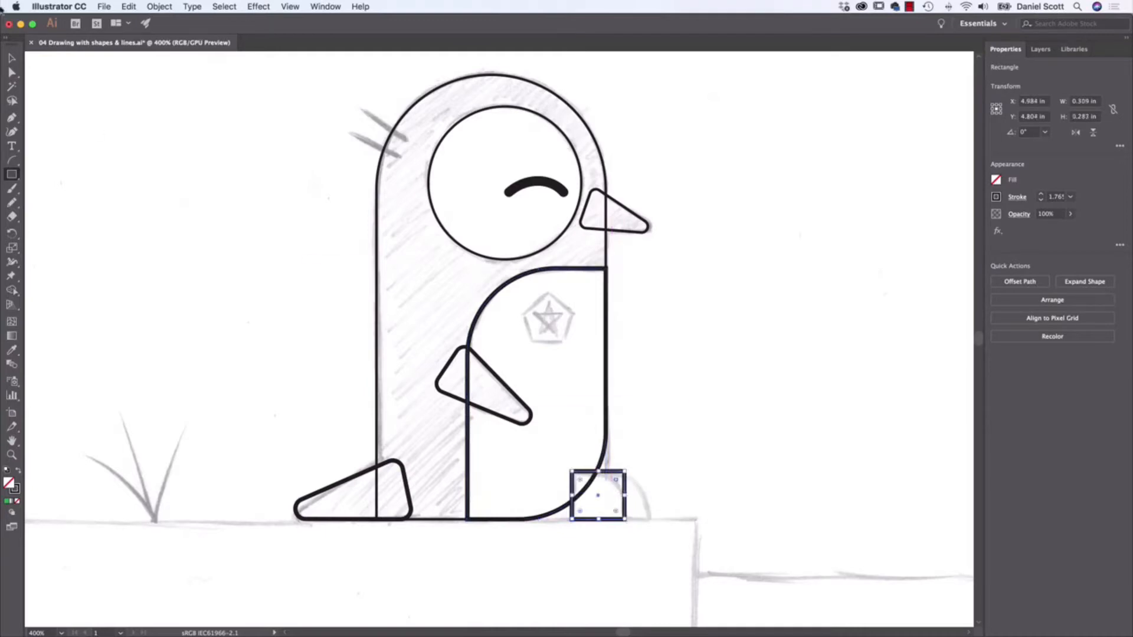
{"action": "left_click", "coordinate": [11, 57]}
{"action": "left_click_drag", "start_coordinate": [616, 482], "coordinate": [645, 489]}
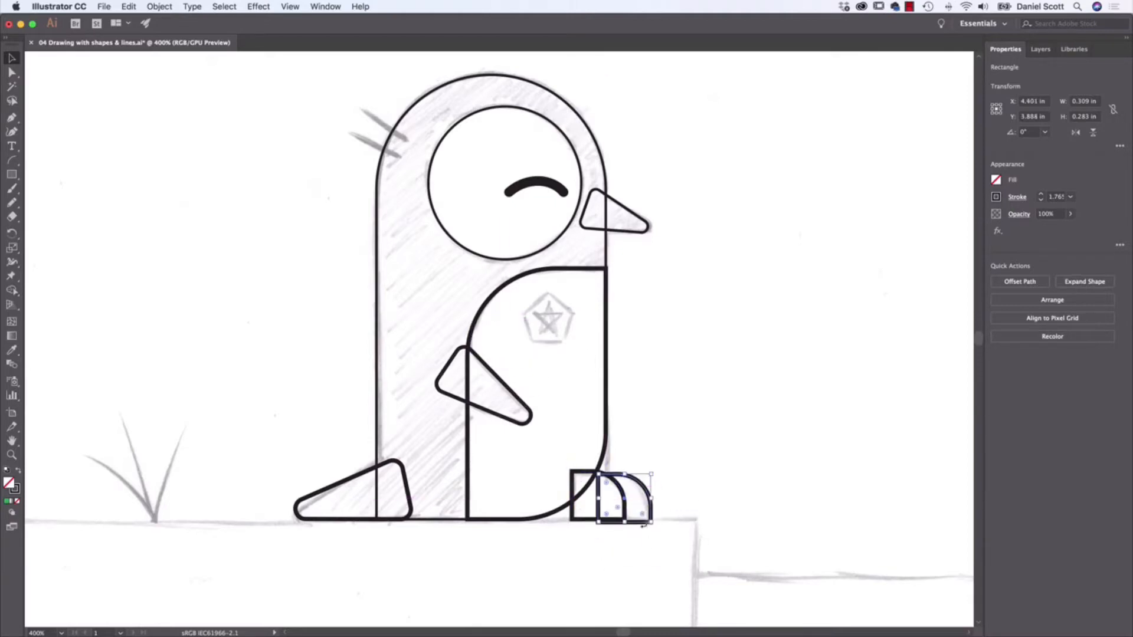
{"action": "left_click_drag", "start_coordinate": [646, 534], "coordinate": [628, 501]}
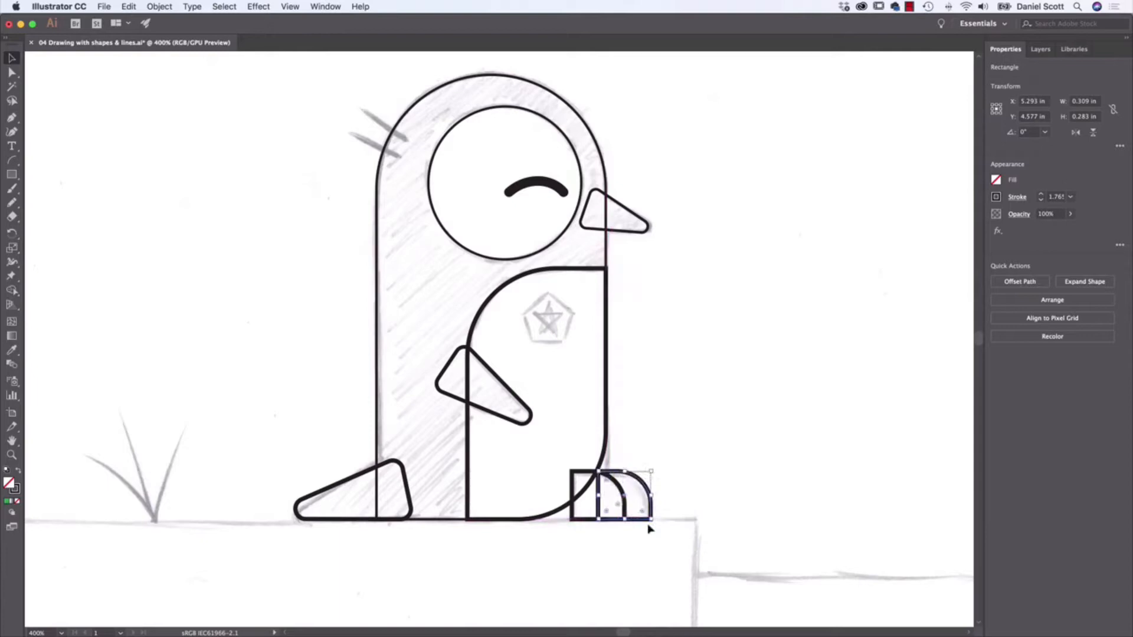
{"action": "left_click", "coordinate": [729, 468]}
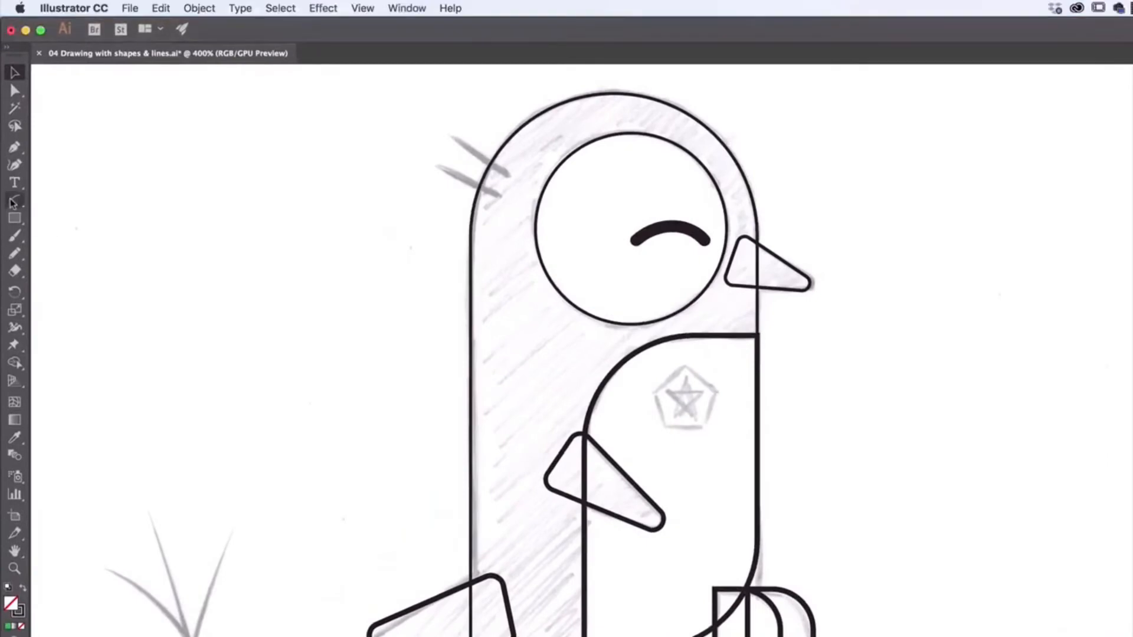
Draw two straight line segments over the sketched hairs at the back of the penguin's head
{"action": "left_click_drag", "start_coordinate": [20, 204], "coordinate": [59, 204]}
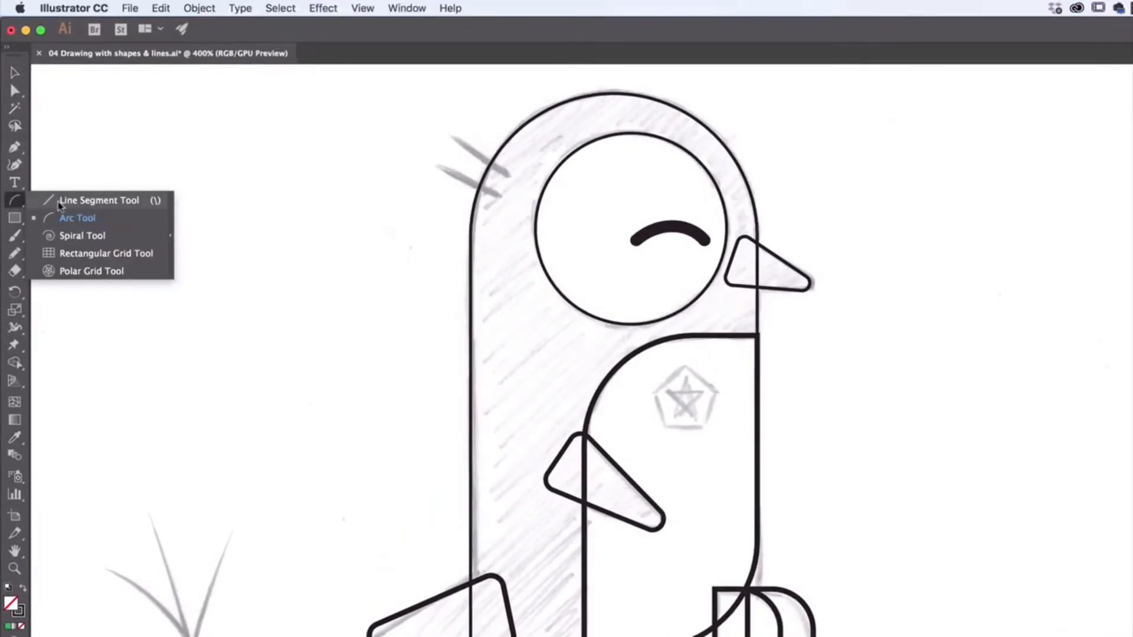
{"action": "left_click", "coordinate": [59, 201]}
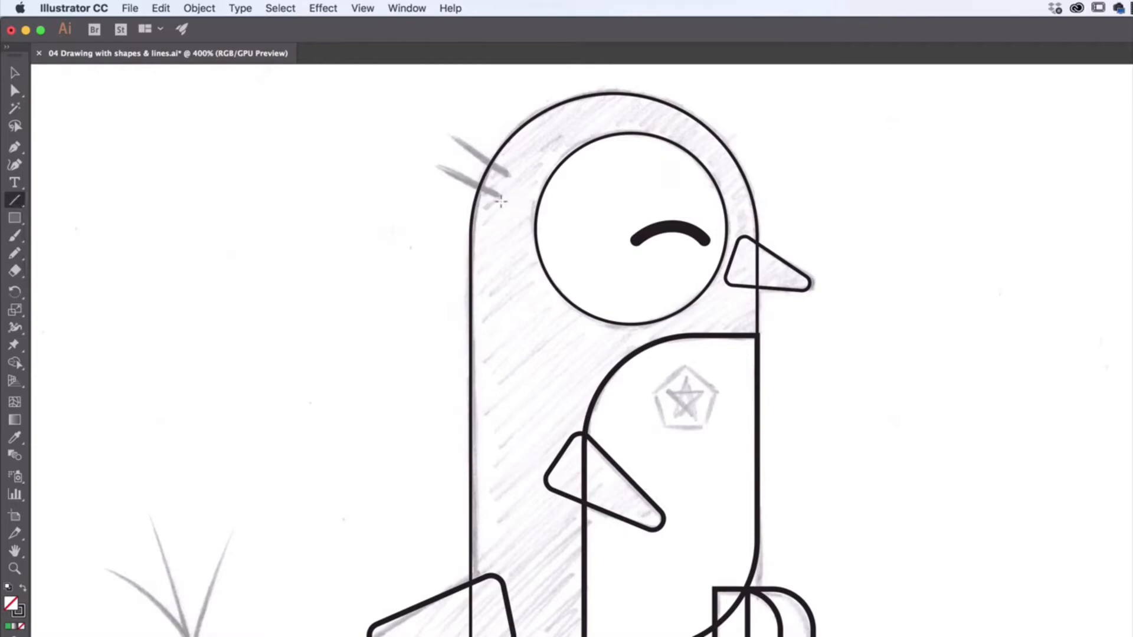
{"action": "left_click_drag", "start_coordinate": [501, 195], "coordinate": [435, 164]}
{"action": "left_click_drag", "start_coordinate": [507, 172], "coordinate": [452, 133]}
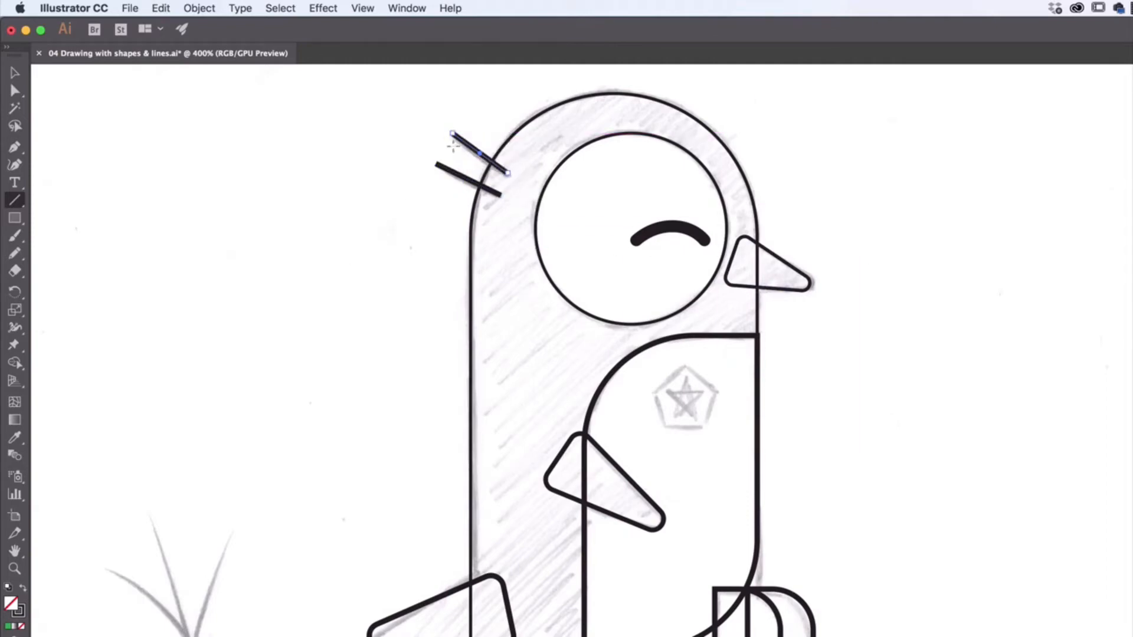
{"action": "left_click", "coordinate": [15, 72]}
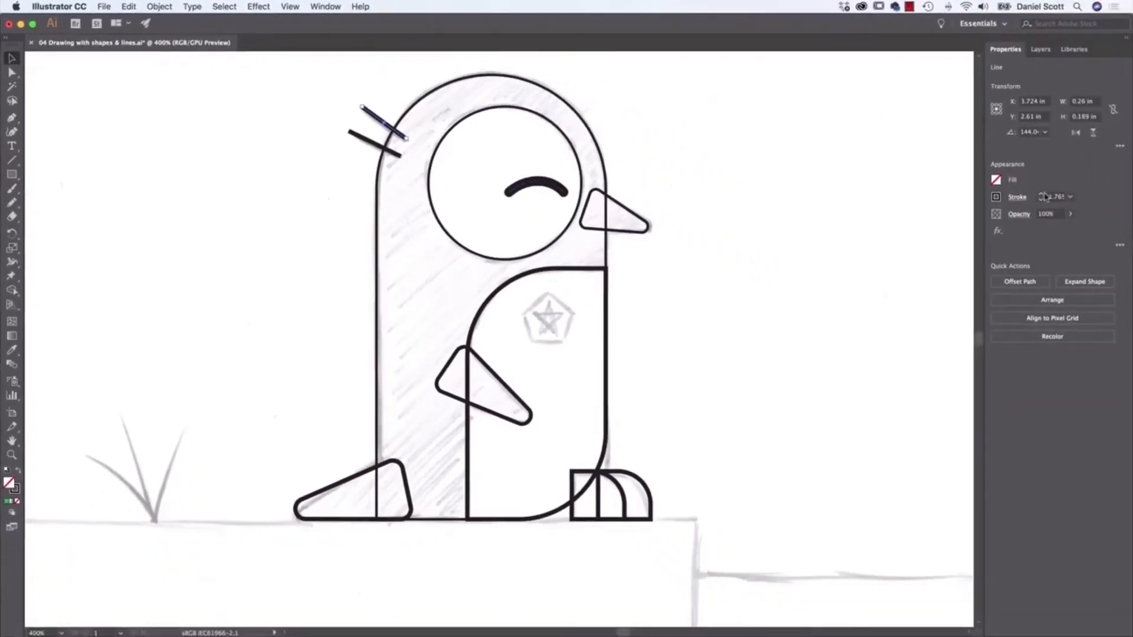
{"action": "left_click", "coordinate": [1042, 195]}
{"action": "left_click", "coordinate": [1041, 195]}
{"action": "left_click", "coordinate": [1041, 195]}
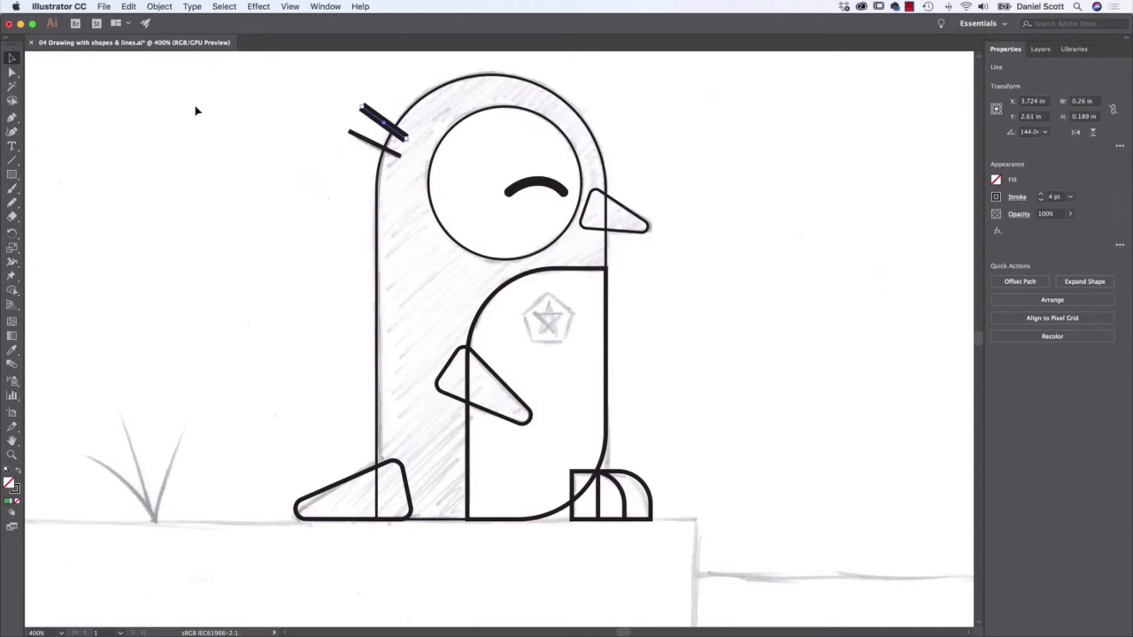
{"action": "left_click", "coordinate": [129, 7]}
{"action": "left_click", "coordinate": [131, 11]}
{"action": "left_click", "coordinate": [131, 8]}
{"action": "left_click", "coordinate": [132, 23]}
Give both hair lines a 4 pt stroke with round caps
{"action": "left_click", "coordinate": [368, 146], "text": "shift"}
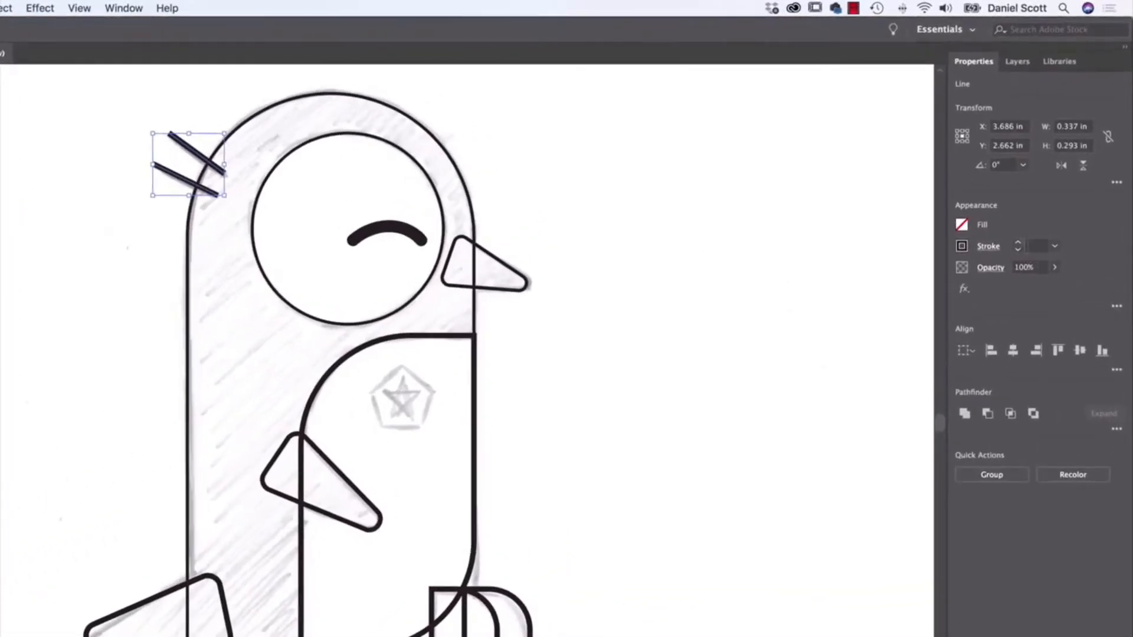
{"action": "left_click", "coordinate": [1055, 247]}
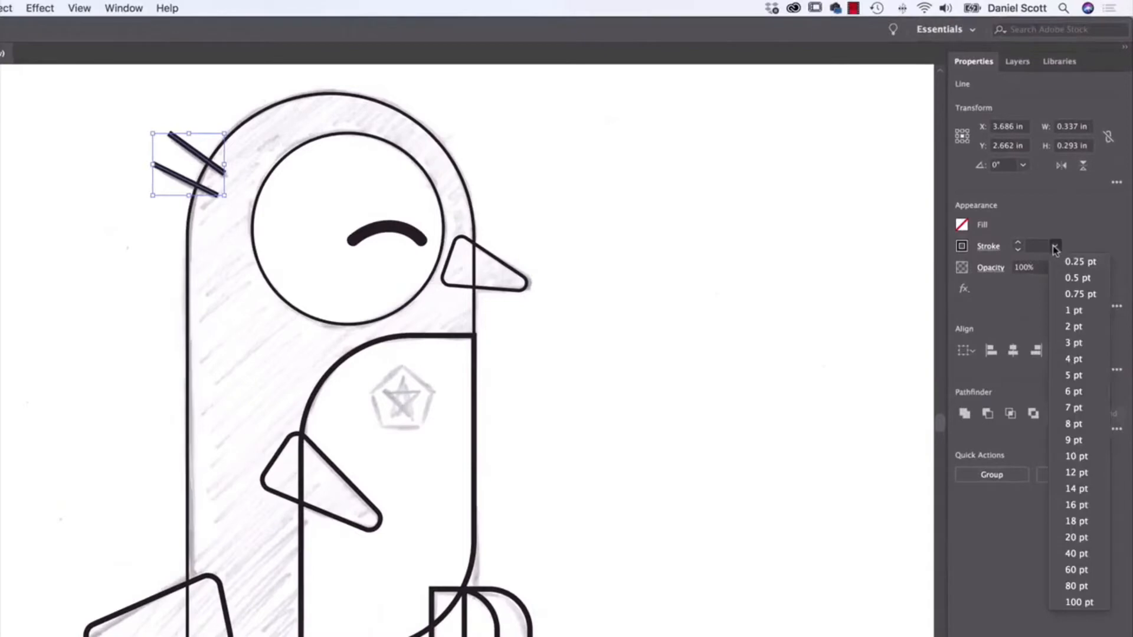
{"action": "left_click", "coordinate": [1072, 359]}
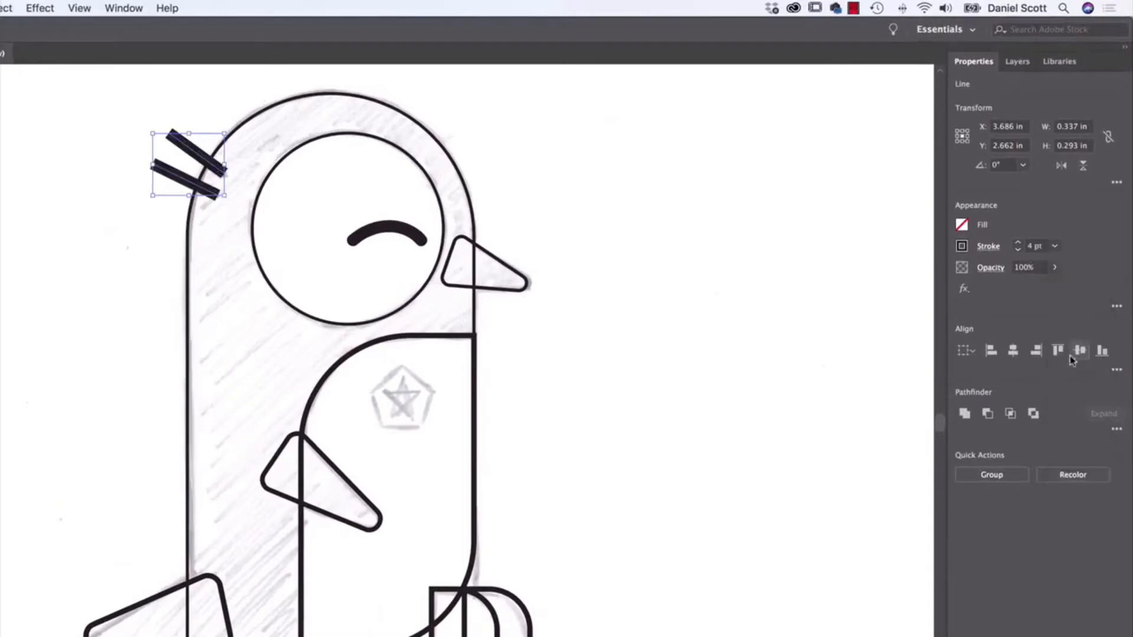
{"action": "left_click", "coordinate": [987, 248]}
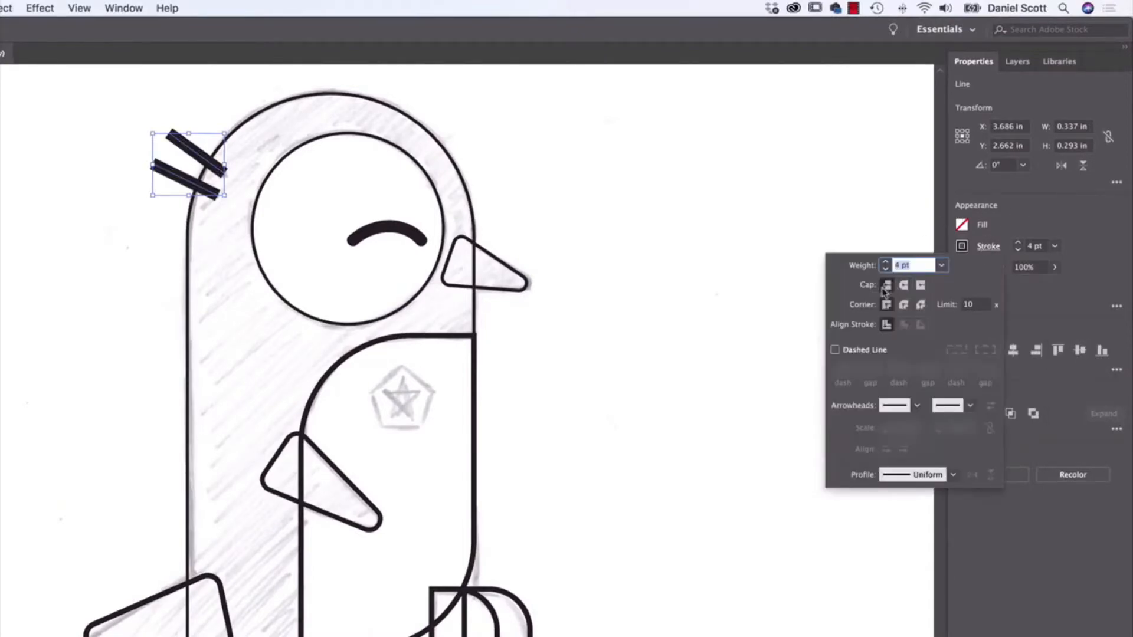
{"action": "left_click", "coordinate": [903, 286]}
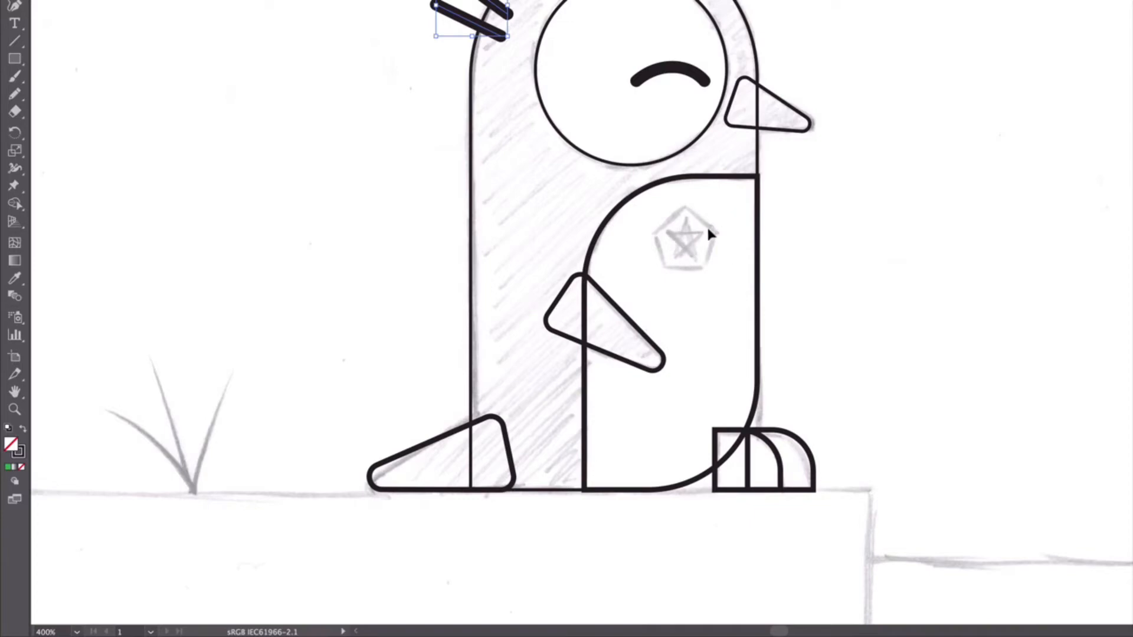
Activate the Polygon tool for tracing the large pentagon-and-star badge sketch
{"action": "key", "text": "space"}
{"action": "mouse_move", "coordinate": [1071, 57]}
{"action": "left_mouse_down"}
{"action": "mouse_move", "coordinate": [844, 183]}
{"action": "mouse_move", "coordinate": [791, 185]}
{"action": "mouse_move", "coordinate": [822, 172]}
{"action": "mouse_move", "coordinate": [370, 359]}
{"action": "mouse_move", "coordinate": [378, 355]}
{"action": "left_mouse_up"}
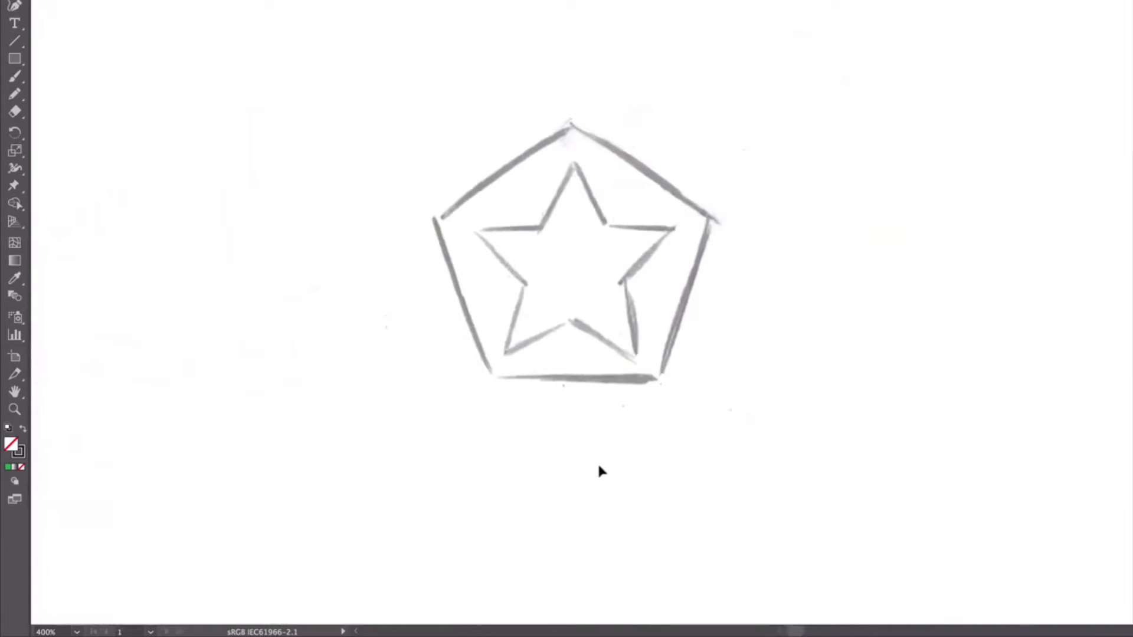
{"action": "left_click_drag", "start_coordinate": [24, 59], "coordinate": [79, 114]}
{"action": "left_click_drag", "start_coordinate": [317, 104], "coordinate": [413, 220]}
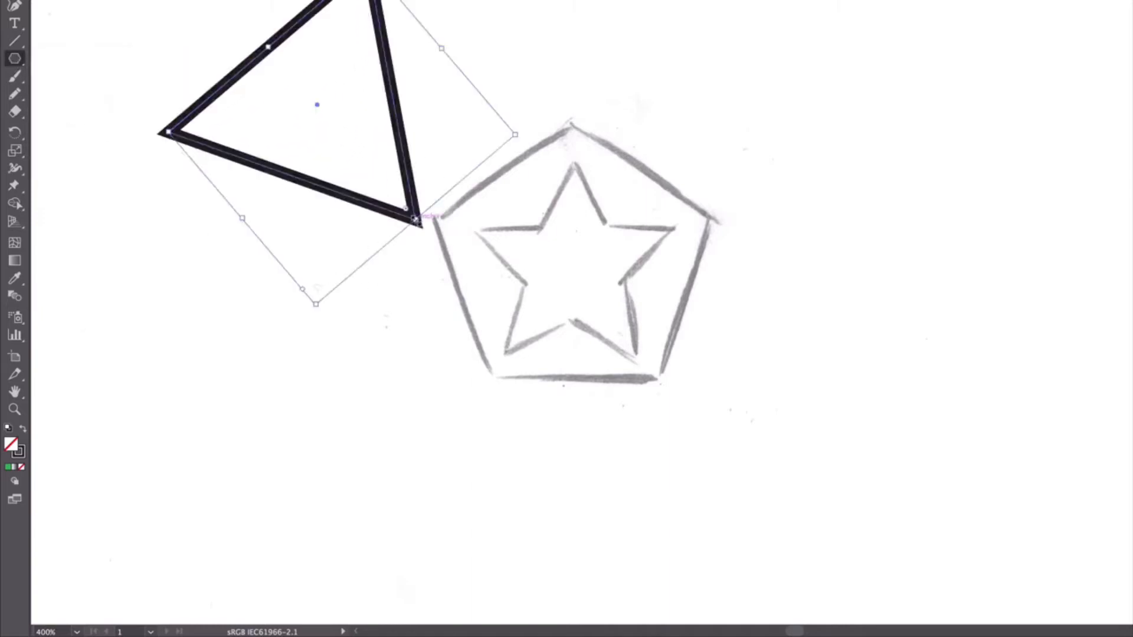
{"action": "key", "text": "ctrl+z"}
{"action": "left_click_drag", "start_coordinate": [325, 75], "coordinate": [422, 183]}
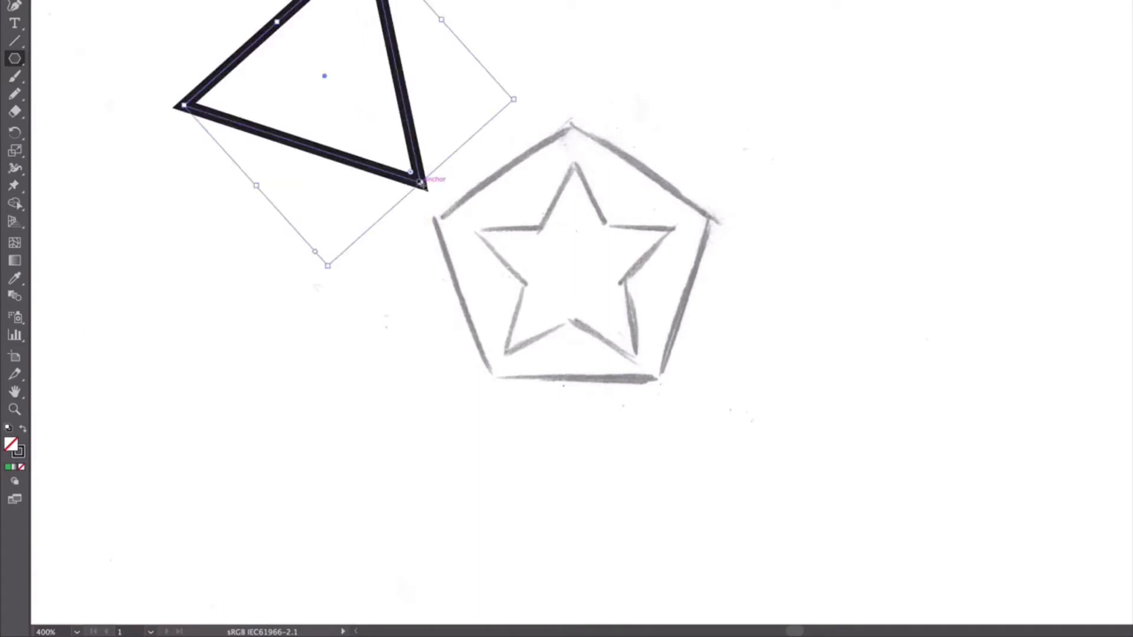
{"action": "key", "text": "ctrl+z"}
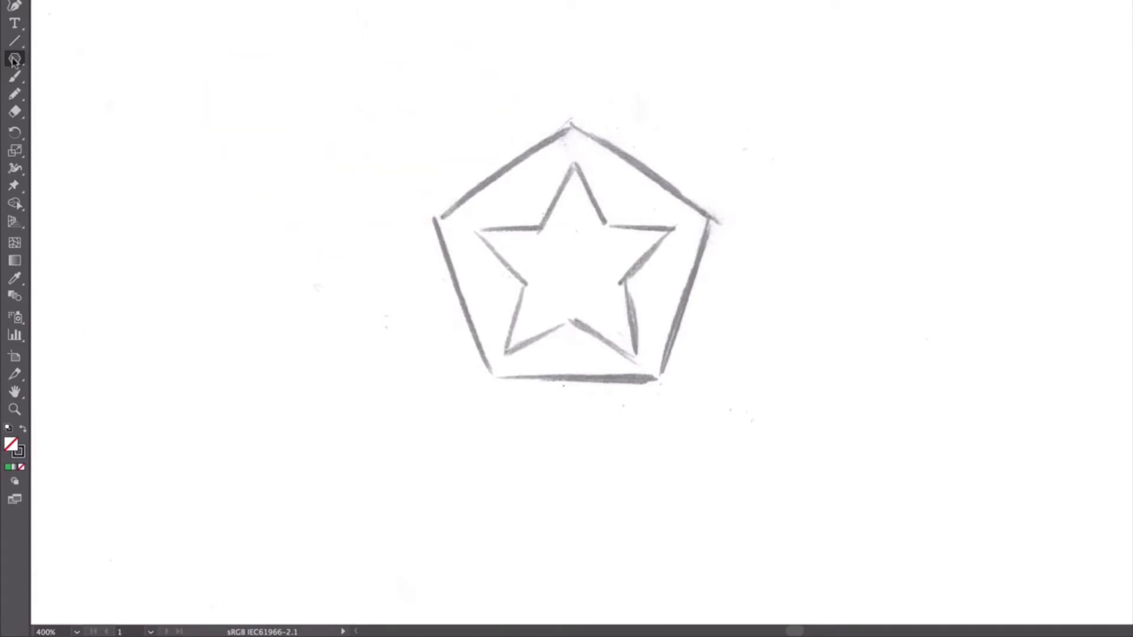
Create a polygon with 5 sides and a 0.6762 in radius, and fit its position and size to the sketched pentagon
{"action": "left_click", "coordinate": [381, 109]}
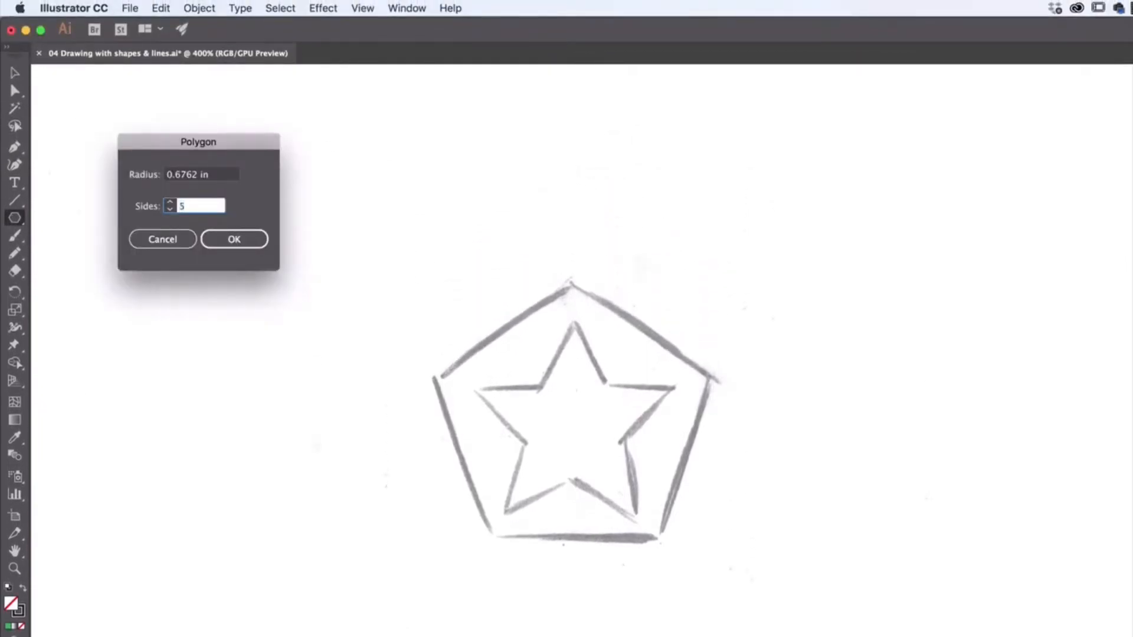
{"action": "left_click", "coordinate": [229, 240]}
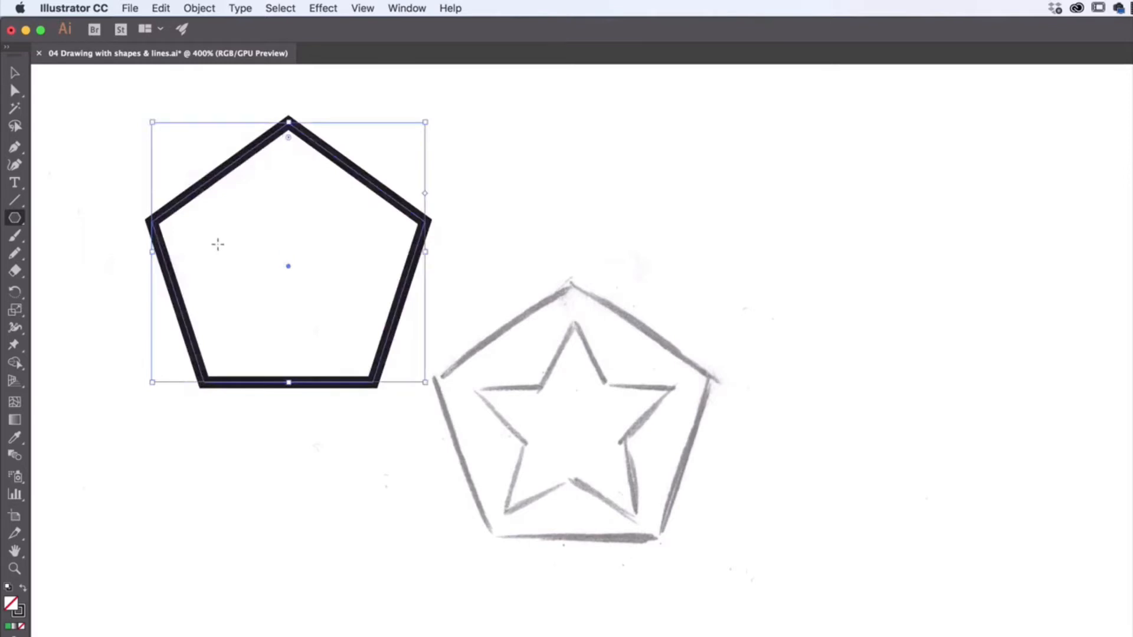
{"action": "left_click", "coordinate": [15, 69]}
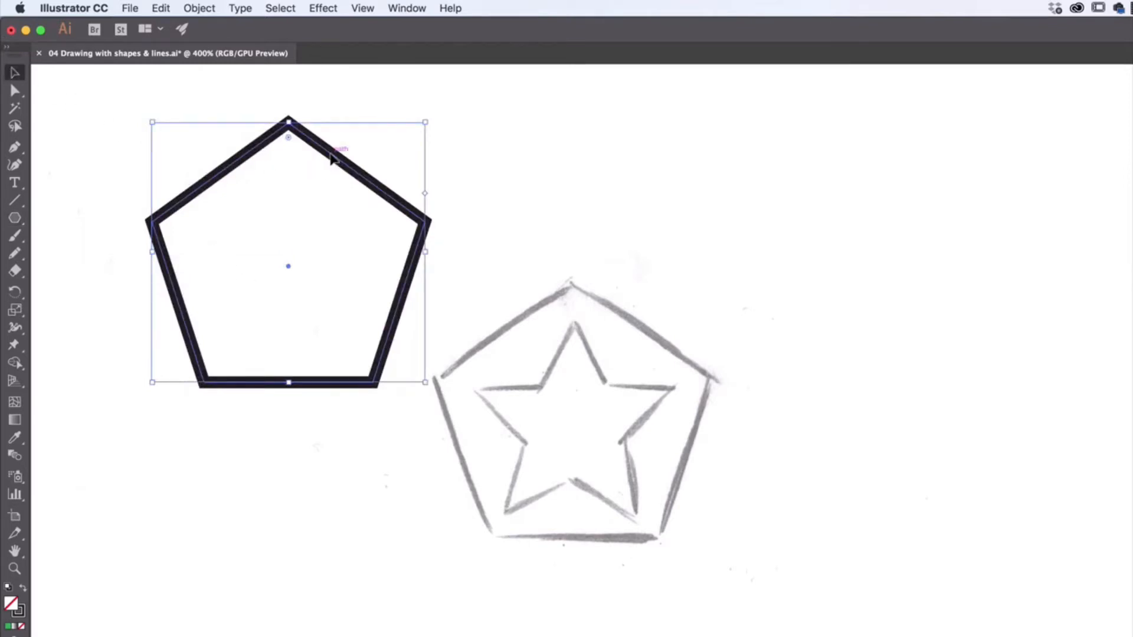
{"action": "mouse_move", "coordinate": [332, 156]}
{"action": "left_mouse_down"}
{"action": "mouse_move", "coordinate": [696, 328]}
{"action": "mouse_move", "coordinate": [618, 316]}
{"action": "mouse_move", "coordinate": [591, 286]}
{"action": "mouse_move", "coordinate": [378, 179]}
{"action": "left_mouse_up"}
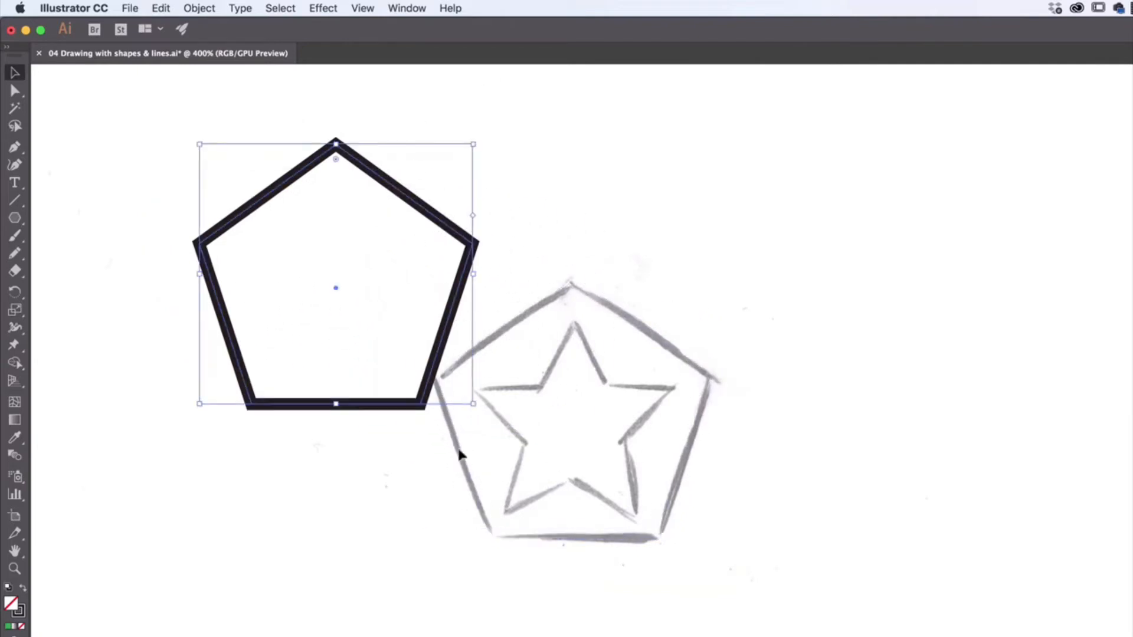
{"action": "mouse_move", "coordinate": [475, 403]}
{"action": "left_mouse_down"}
{"action": "mouse_move", "coordinate": [569, 359]}
{"action": "mouse_move", "coordinate": [515, 374]}
{"action": "mouse_move", "coordinate": [593, 493]}
{"action": "mouse_move", "coordinate": [472, 396]}
{"action": "mouse_move", "coordinate": [638, 506]}
{"action": "mouse_move", "coordinate": [538, 458]}
{"action": "mouse_move", "coordinate": [483, 413]}
{"action": "left_mouse_up"}
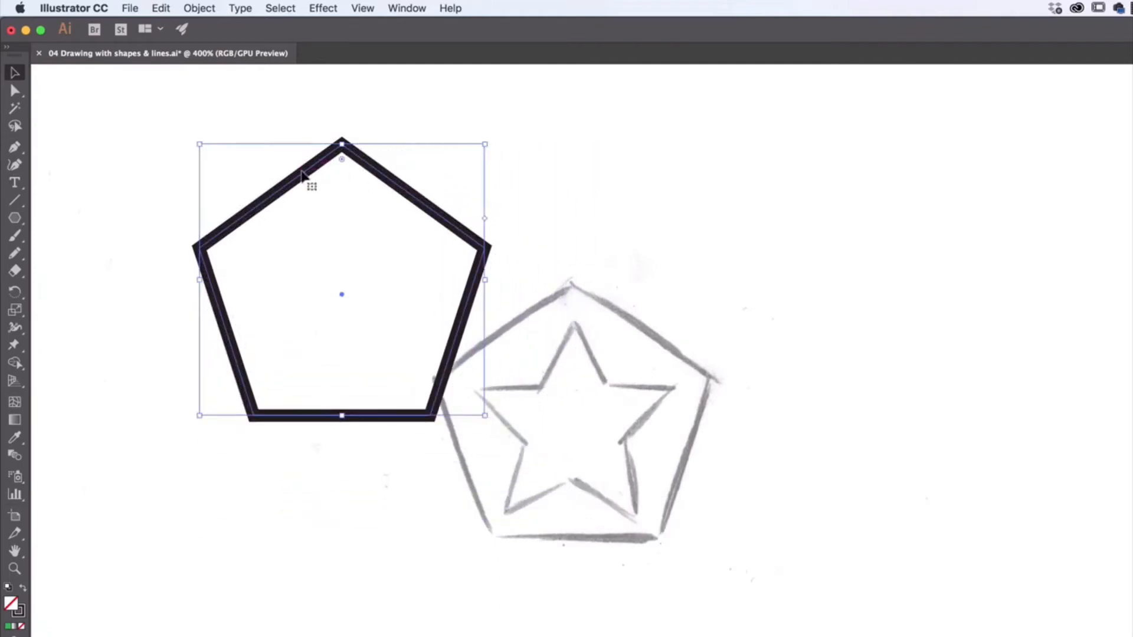
{"action": "left_click_drag", "start_coordinate": [311, 180], "coordinate": [573, 323]}
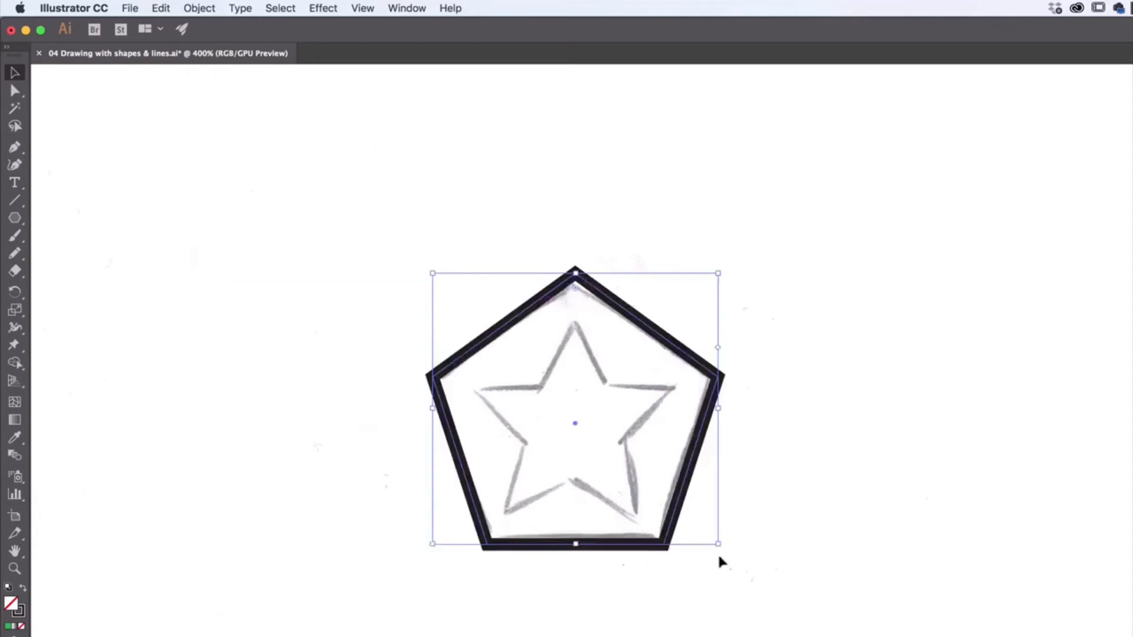
{"action": "mouse_move", "coordinate": [717, 547]}
{"action": "left_mouse_down"}
{"action": "mouse_move", "coordinate": [703, 536]}
{"action": "mouse_move", "coordinate": [712, 539]}
{"action": "left_mouse_up"}
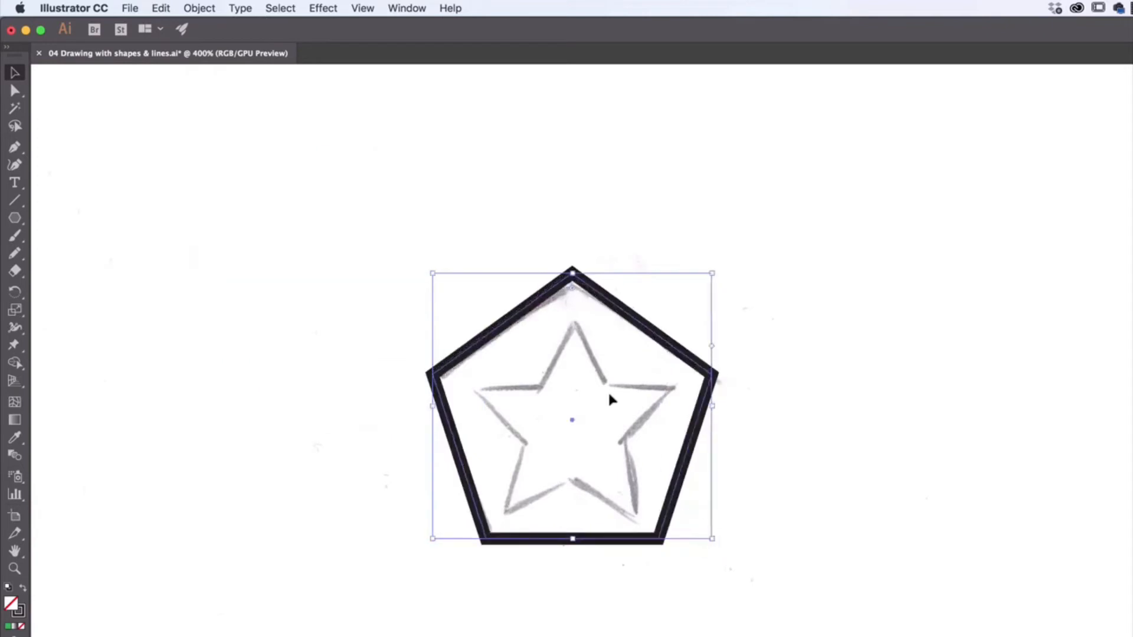
{"action": "left_click_drag", "start_coordinate": [432, 273], "coordinate": [438, 277]}
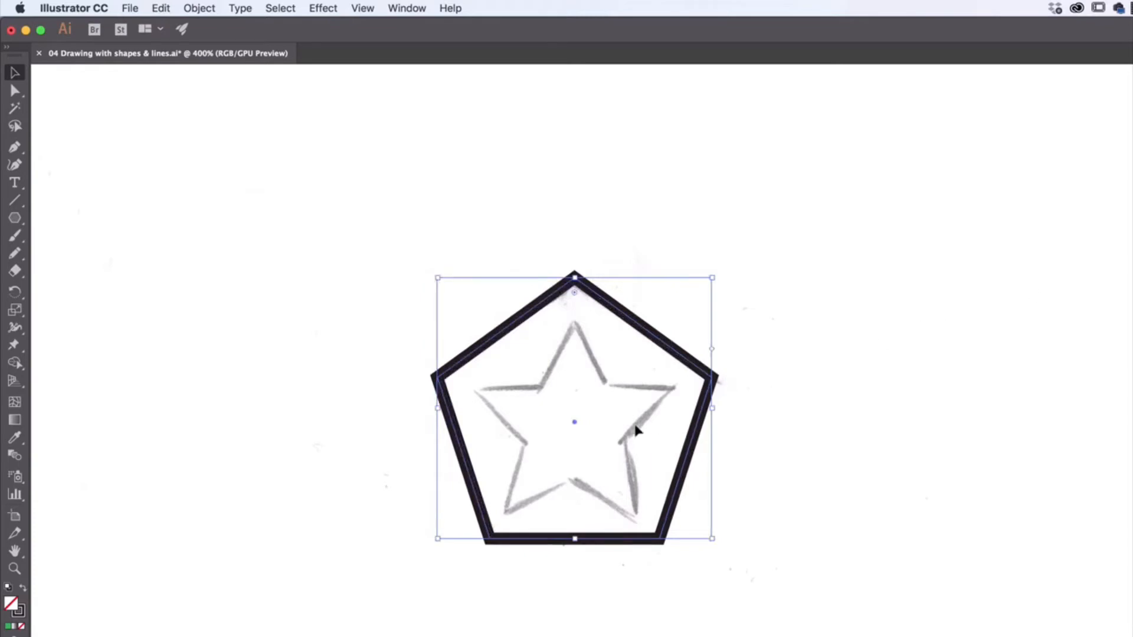
Activate the Star tool for tracing the star inside the pentagon
{"action": "left_click", "coordinate": [15, 220]}
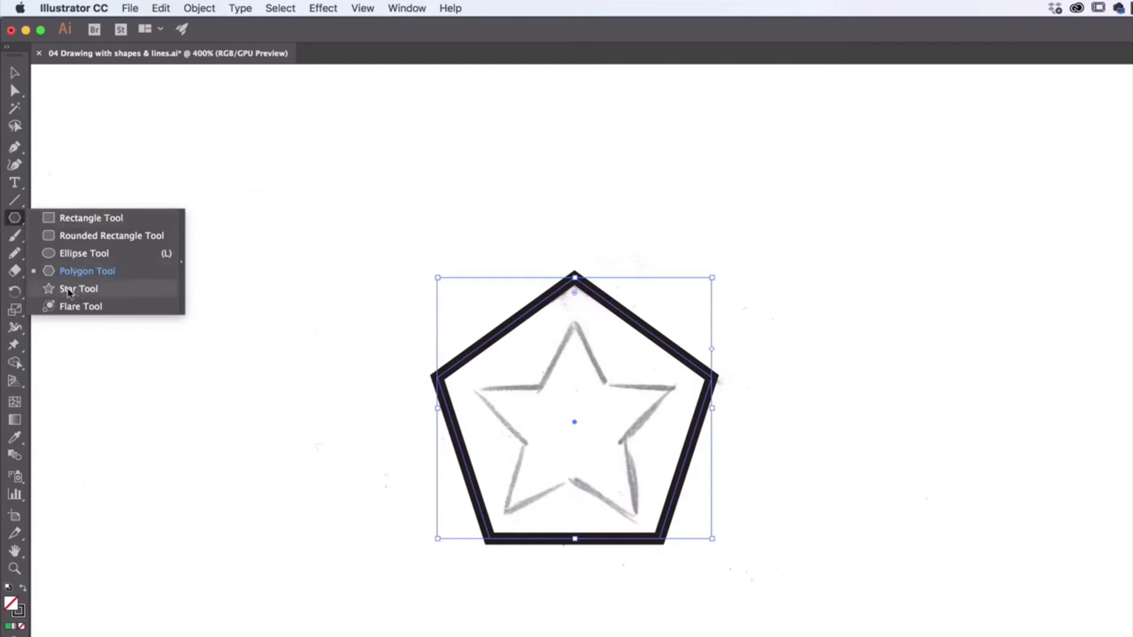
{"action": "left_click", "coordinate": [69, 290]}
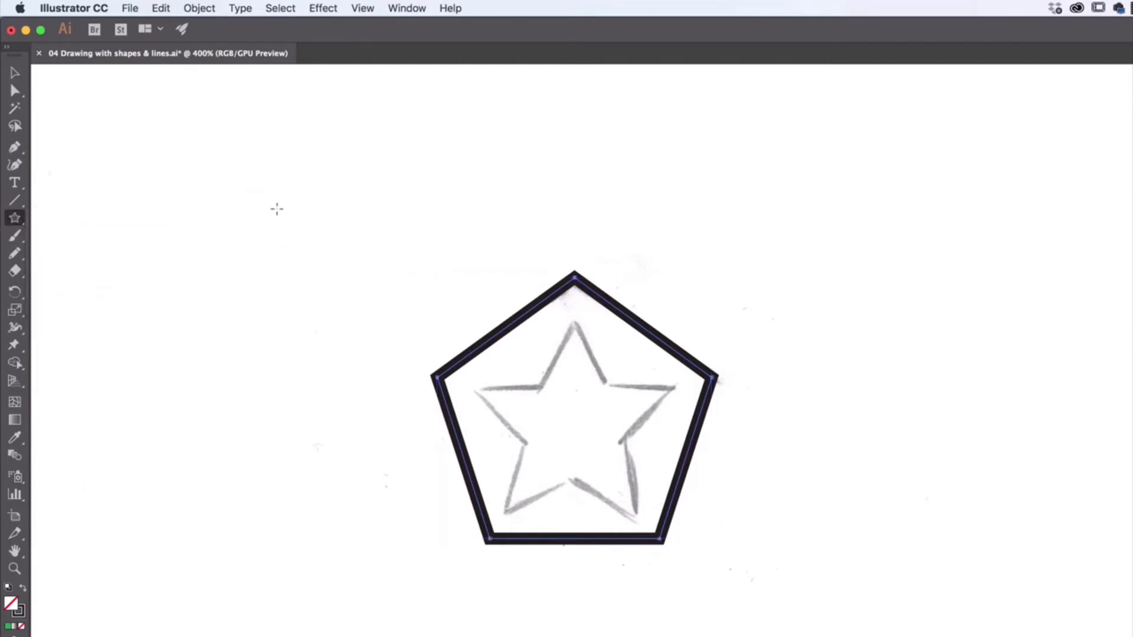
{"action": "left_click_drag", "start_coordinate": [272, 204], "coordinate": [352, 269]}
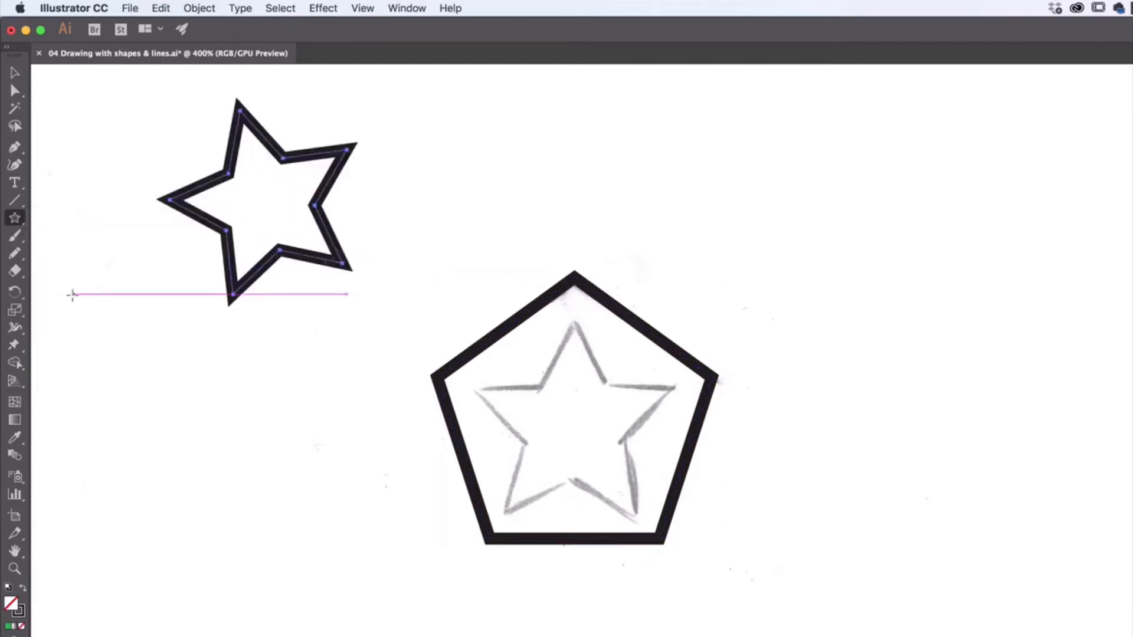
{"action": "key", "text": "super"}
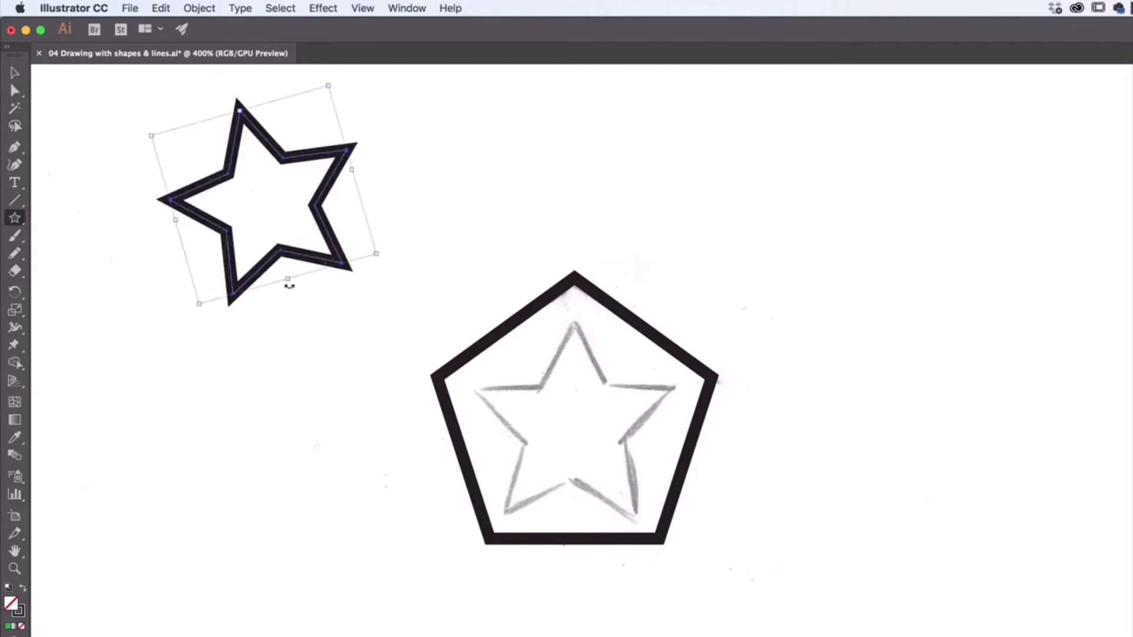
{"action": "key", "text": "super+z"}
{"action": "left_click", "coordinate": [300, 255]}
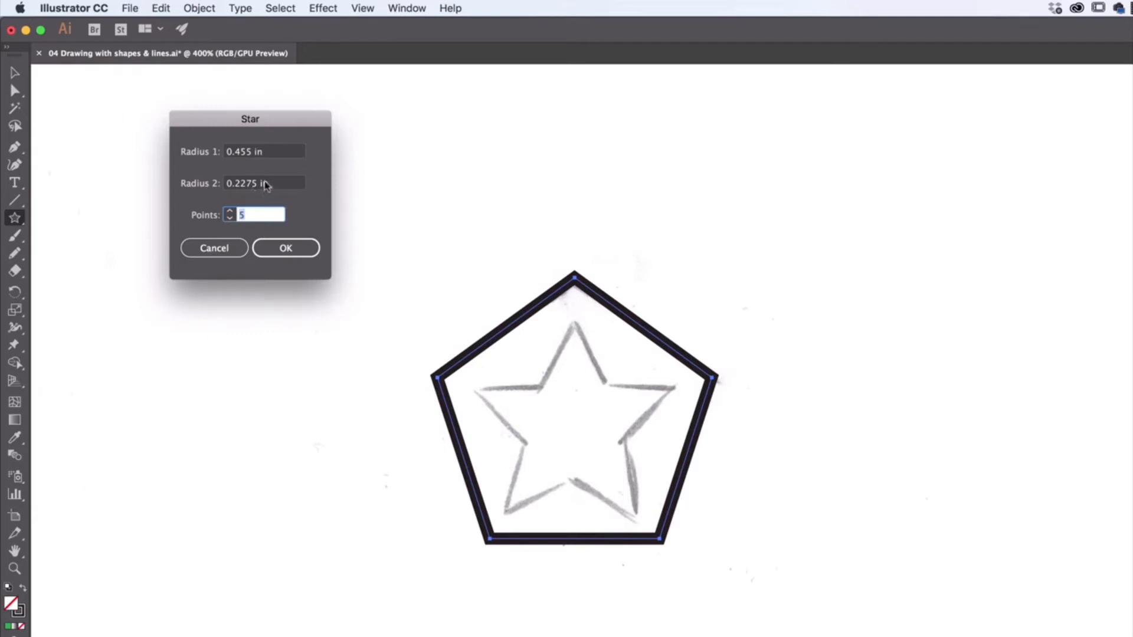
{"action": "left_click", "coordinate": [235, 248]}
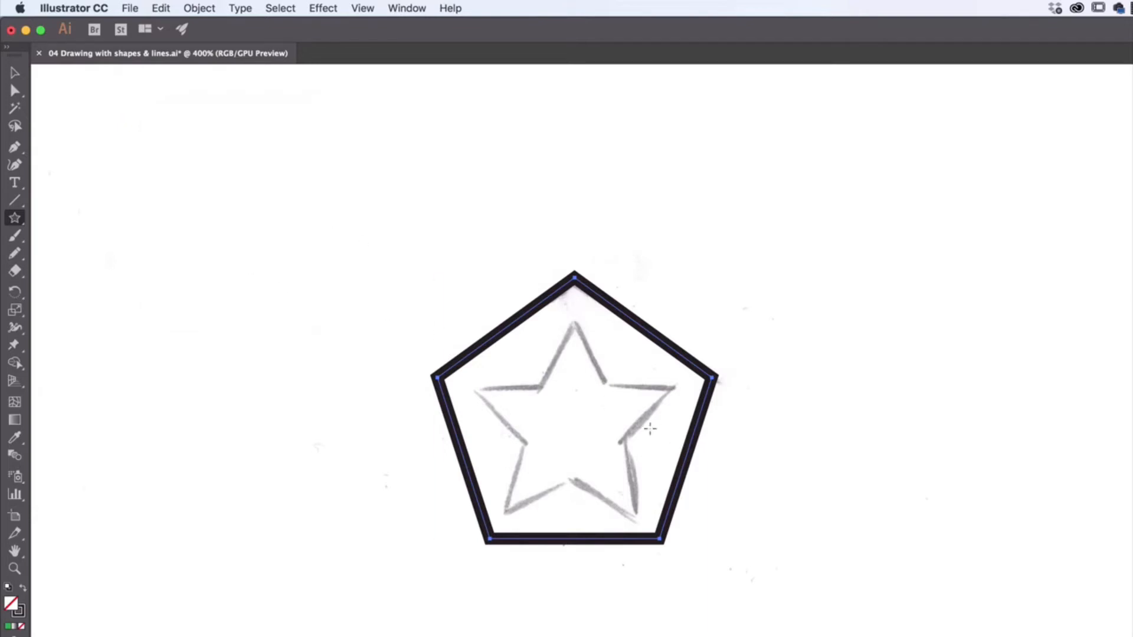
Draw an upright five-pointed star, and fit it over the sketched star at about 0.927 × 0.882 in
{"action": "mouse_move", "coordinate": [295, 170]}
{"action": "left_mouse_down"}
{"action": "mouse_move", "coordinate": [345, 222]}
{"action": "mouse_move", "coordinate": [324, 247]}
{"action": "mouse_move", "coordinate": [365, 190]}
{"action": "mouse_move", "coordinate": [270, 246]}
{"action": "mouse_move", "coordinate": [369, 223]}
{"action": "mouse_move", "coordinate": [348, 268]}
{"action": "mouse_move", "coordinate": [375, 239]}
{"action": "mouse_move", "coordinate": [327, 205]}
{"action": "mouse_move", "coordinate": [349, 240]}
{"action": "left_mouse_up"}
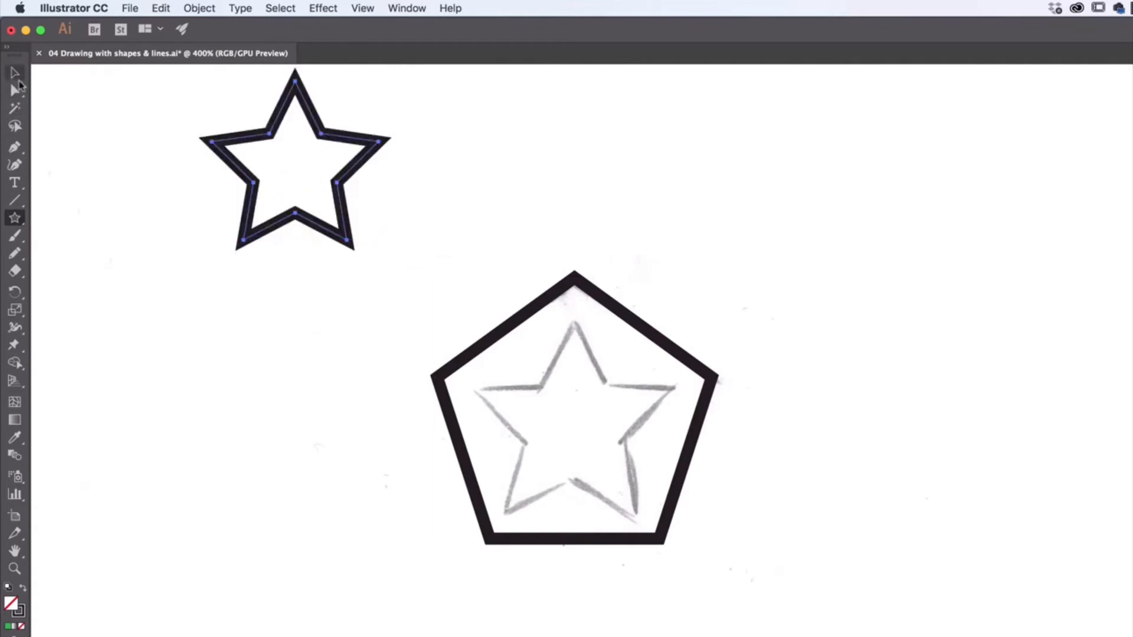
{"action": "left_click", "coordinate": [13, 74]}
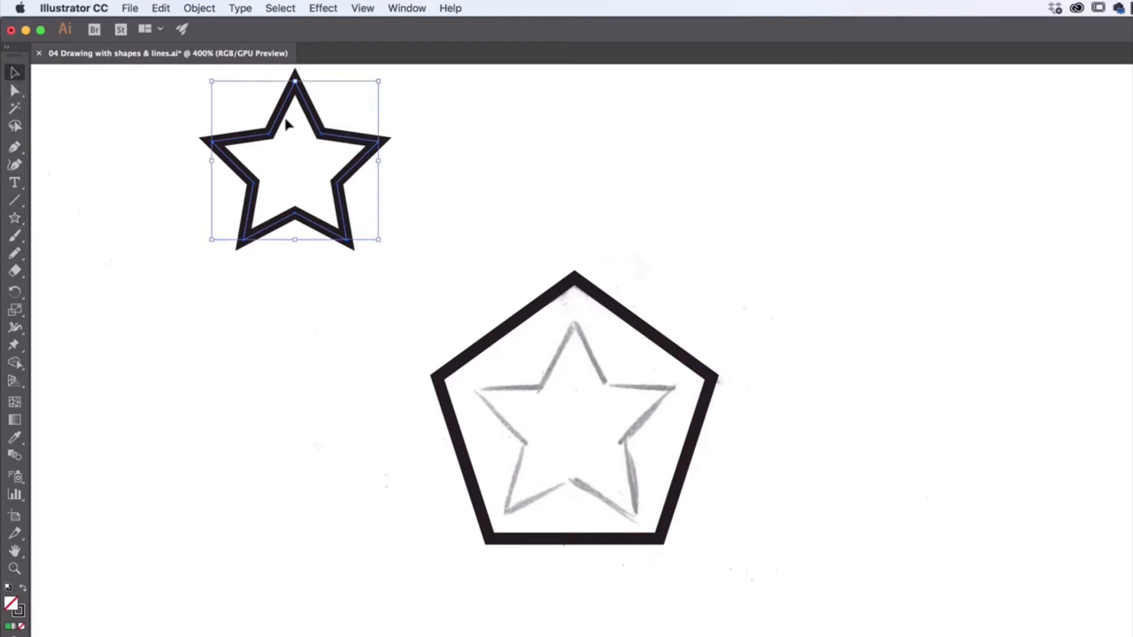
{"action": "mouse_move", "coordinate": [281, 120]}
{"action": "left_mouse_down"}
{"action": "mouse_move", "coordinate": [531, 348]}
{"action": "mouse_move", "coordinate": [559, 360]}
{"action": "left_mouse_up"}
{"action": "left_click_drag", "start_coordinate": [657, 482], "coordinate": [632, 481]}
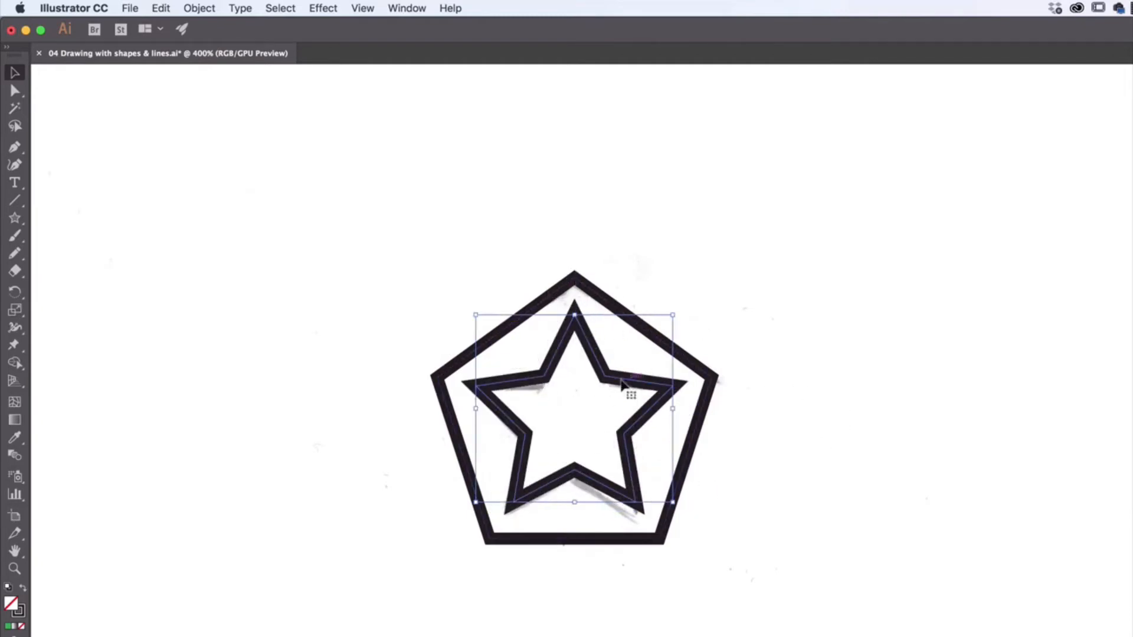
{"action": "left_click_drag", "start_coordinate": [622, 386], "coordinate": [618, 392]}
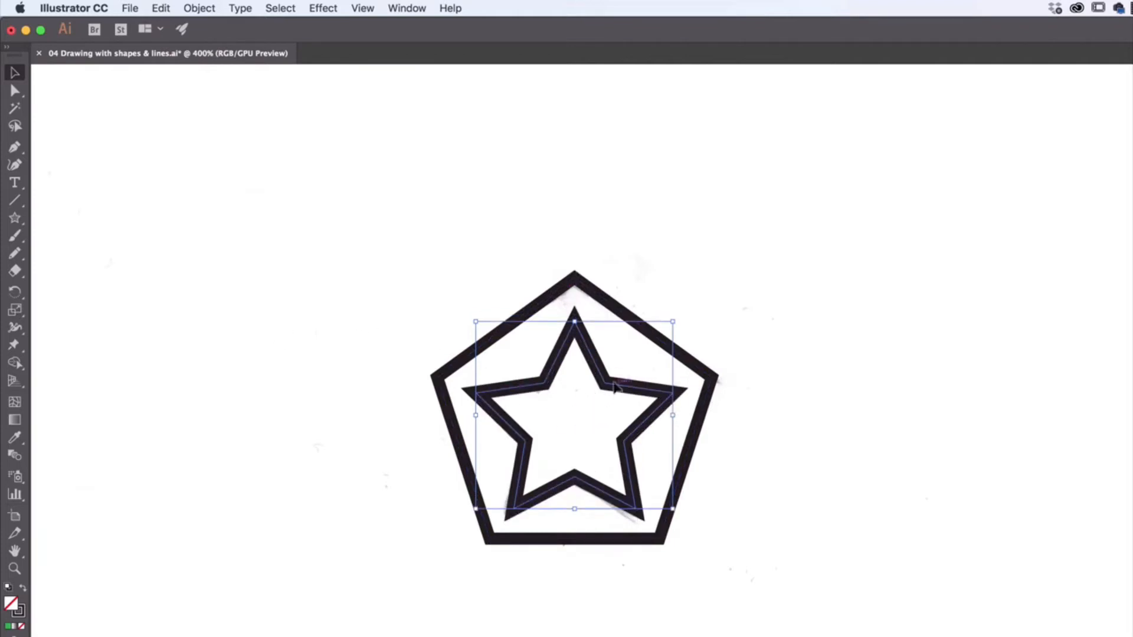
{"action": "key", "text": "super+z"}
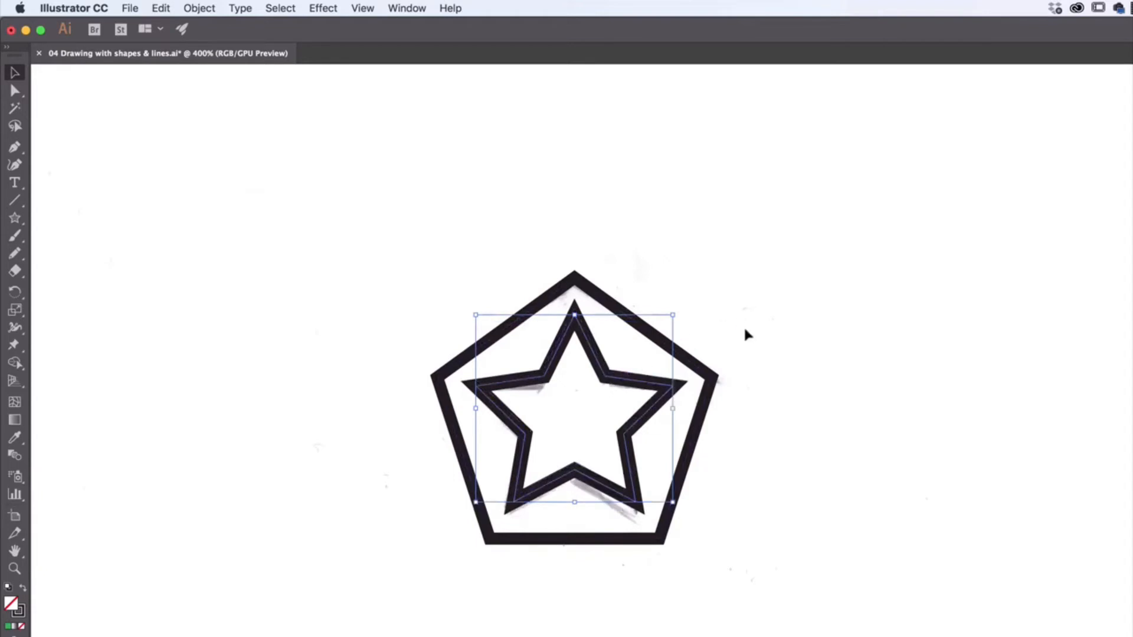
Shift the star up inside the pentagon, and align the vertical centers of both shapes
{"action": "left_click", "coordinate": [611, 382]}
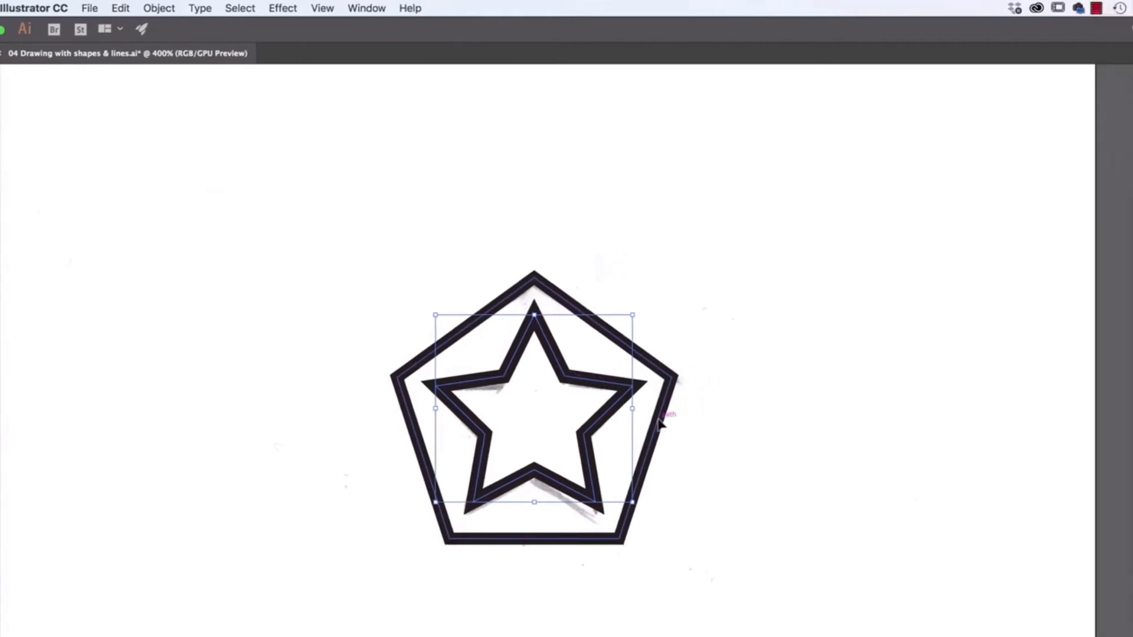
{"action": "left_click", "coordinate": [699, 420]}
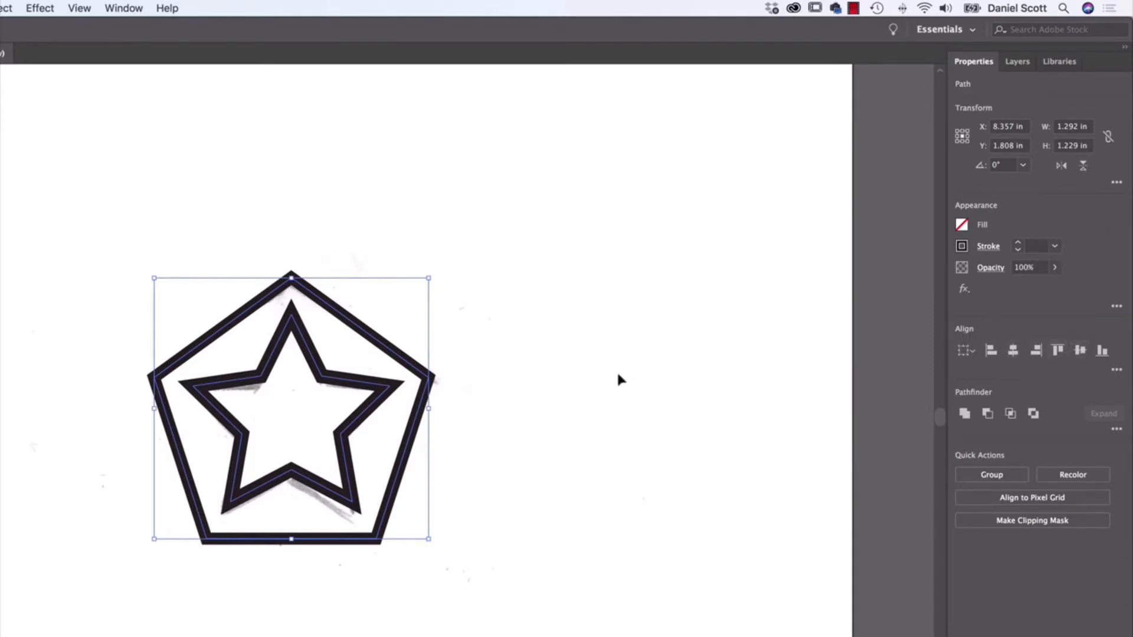
{"action": "left_click", "coordinate": [598, 393]}
{"action": "left_click_drag", "start_coordinate": [367, 386], "coordinate": [367, 353]}
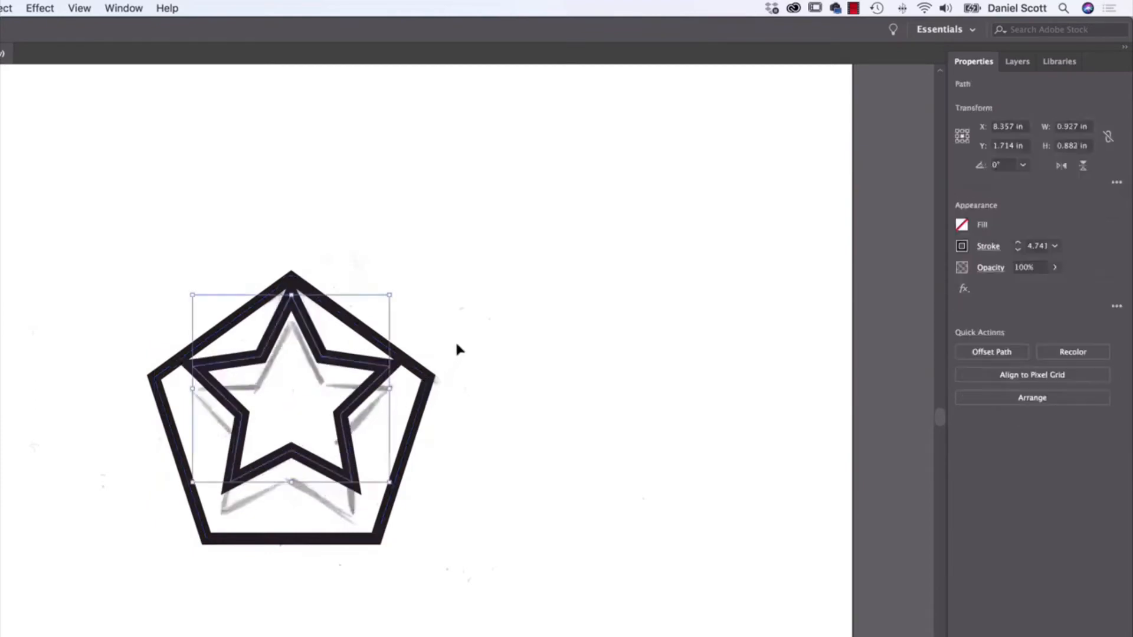
{"action": "left_click", "coordinate": [430, 376], "text": "shift"}
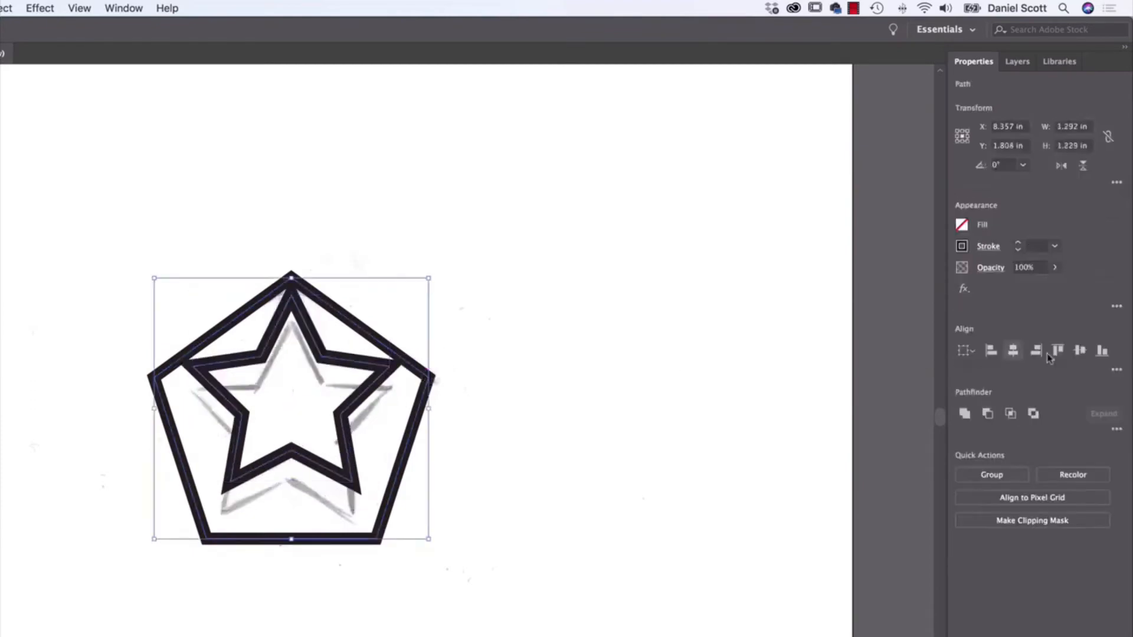
{"action": "left_click", "coordinate": [1081, 353]}
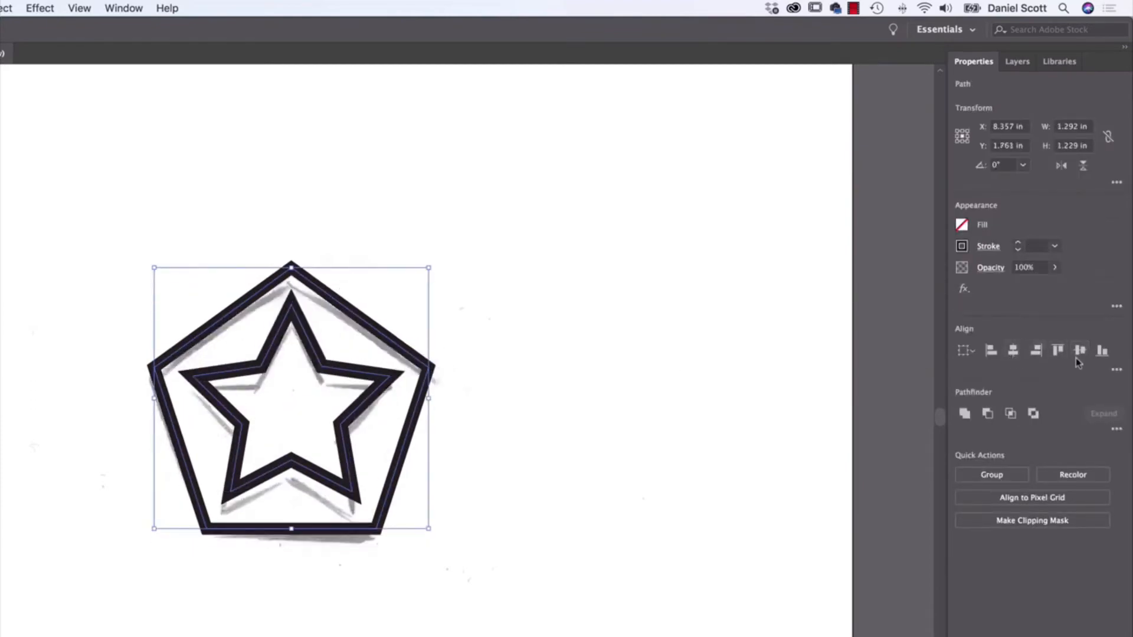
Pull the star partly above the pentagon's top point, and vertically center the two shapes on each other again
{"action": "left_click", "coordinate": [536, 416]}
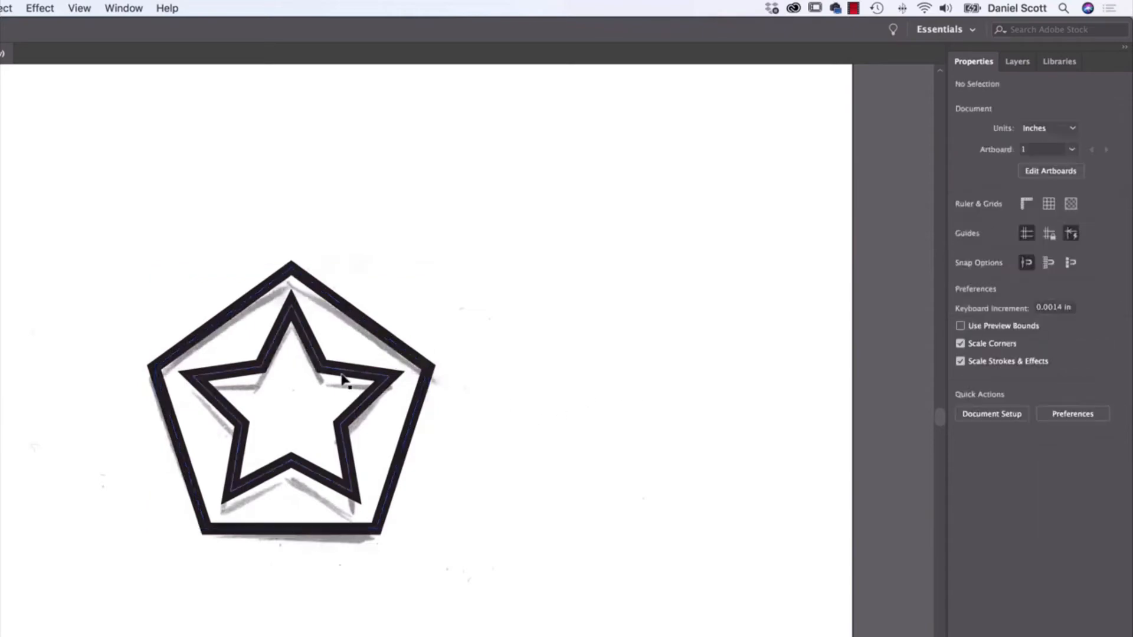
{"action": "left_click_drag", "start_coordinate": [341, 375], "coordinate": [344, 286]}
{"action": "left_click_drag", "start_coordinate": [543, 242], "coordinate": [199, 558]}
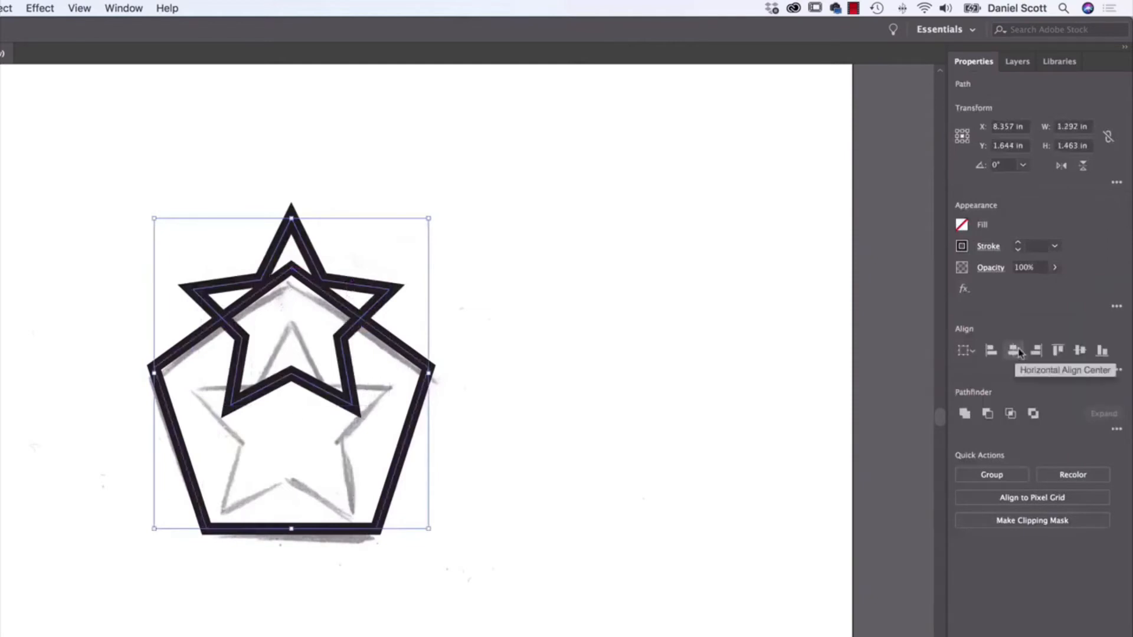
{"action": "left_click", "coordinate": [1079, 351]}
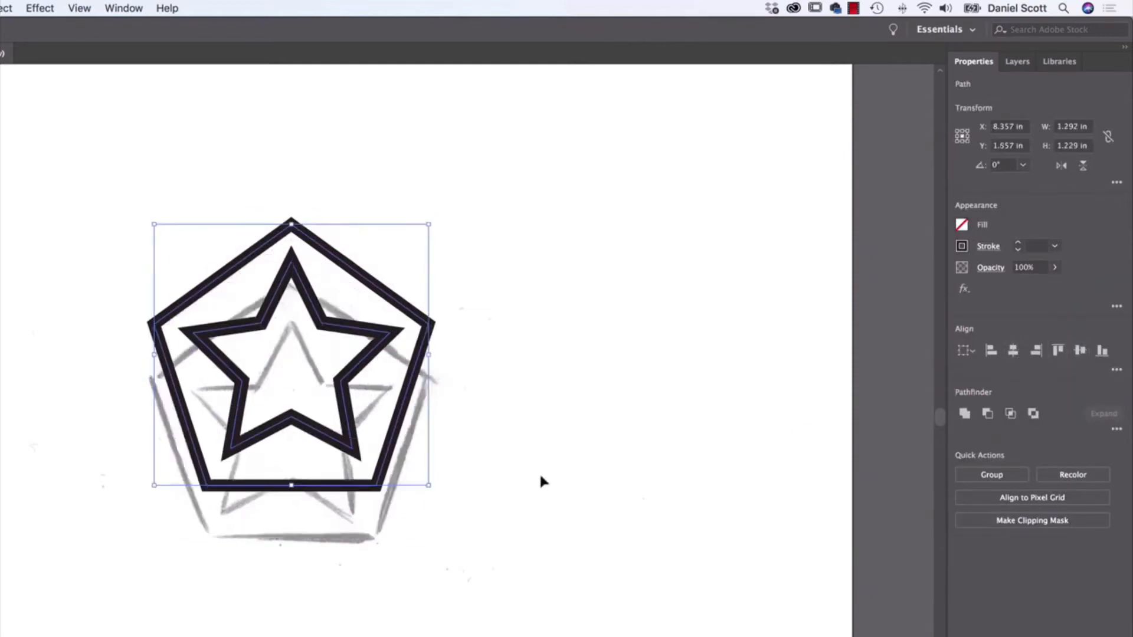
Scale the pentagon and star together down to about 0.50 × 0.48 in and place them beside the badge sketch
{"action": "left_click_drag", "start_coordinate": [392, 431], "coordinate": [596, 439]}
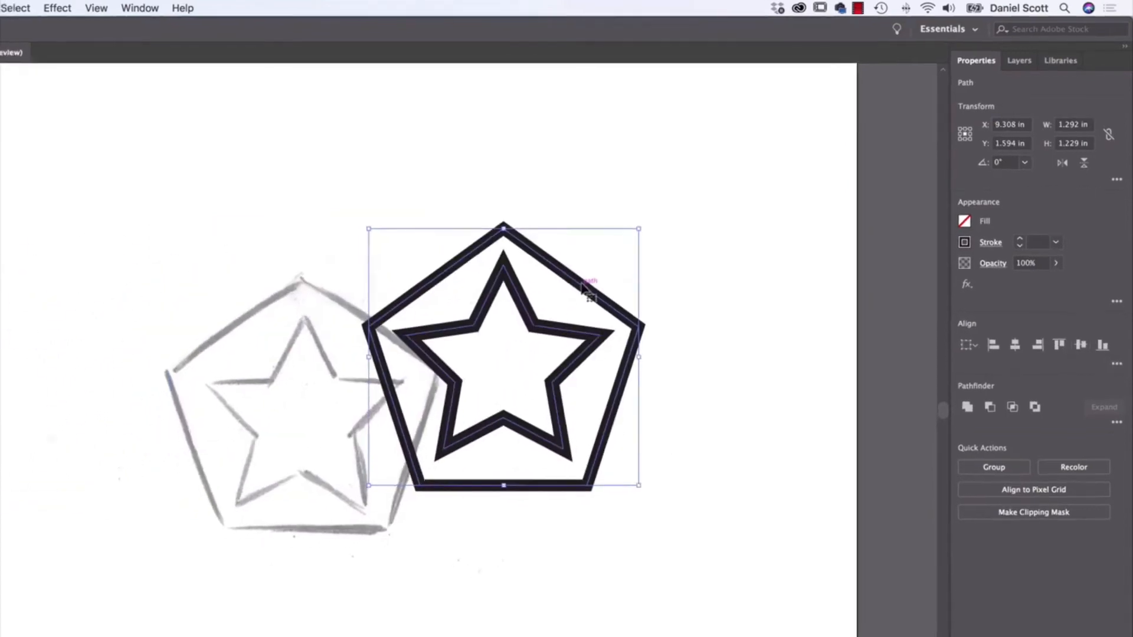
{"action": "mouse_move", "coordinate": [560, 336]}
{"action": "left_mouse_down"}
{"action": "mouse_move", "coordinate": [32, 325]}
{"action": "mouse_move", "coordinate": [63, 355]}
{"action": "left_mouse_up"}
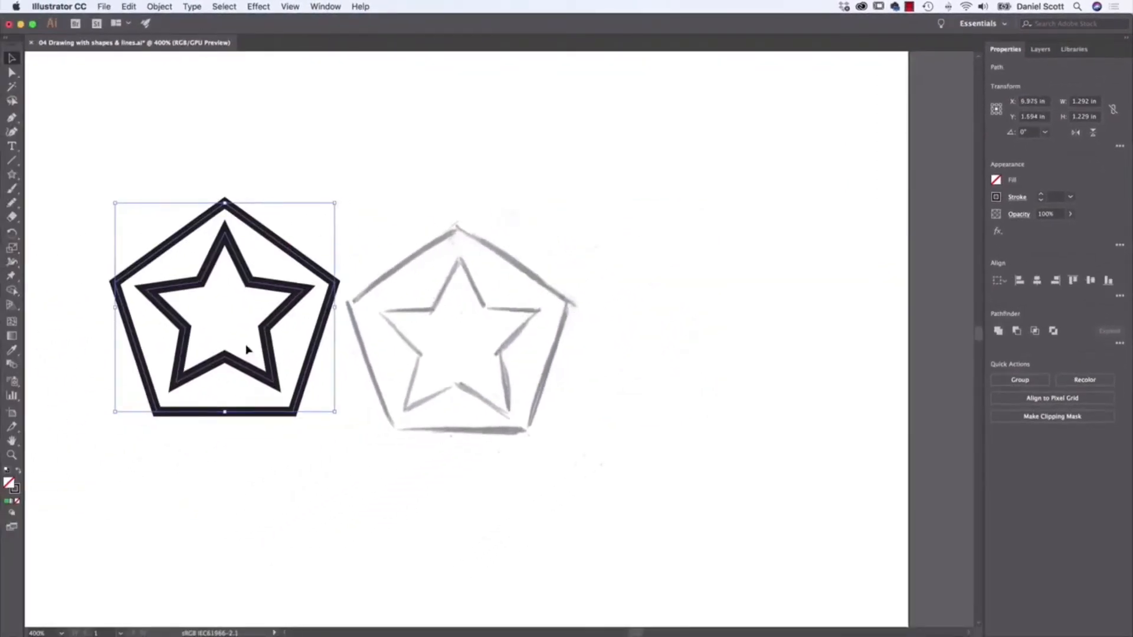
{"action": "left_click_drag", "start_coordinate": [268, 312], "coordinate": [378, 266]}
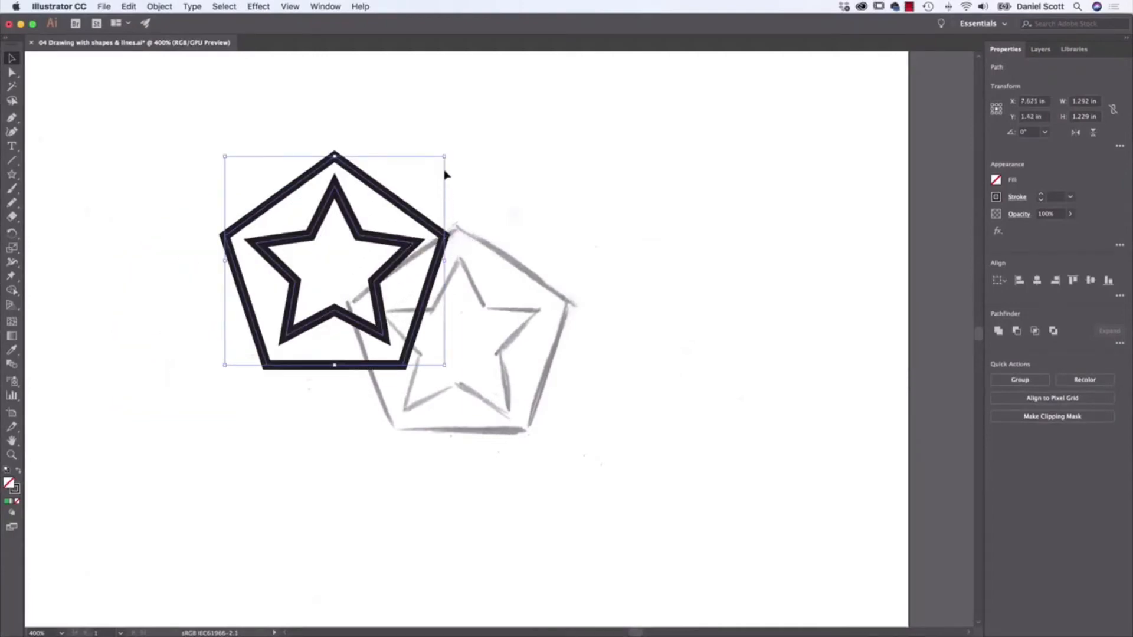
{"action": "left_click_drag", "start_coordinate": [447, 155], "coordinate": [331, 289]}
{"action": "left_click_drag", "start_coordinate": [272, 325], "coordinate": [185, 330]}
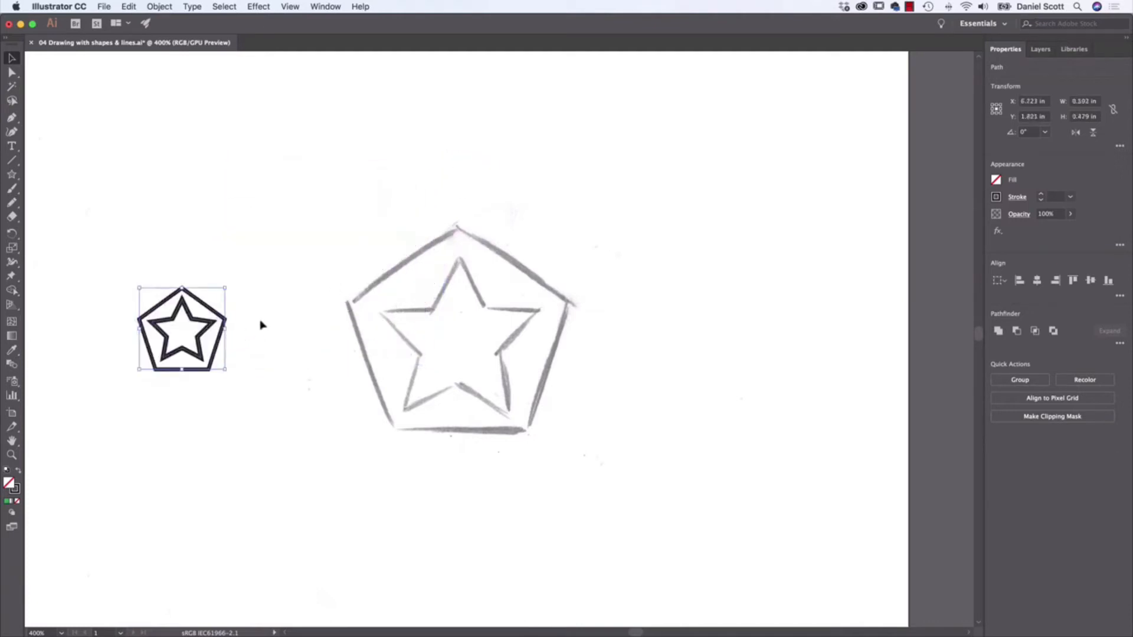
Move the pentagon-and-star badge onto the sketched badge on the penguin's chest, and scale it down to about 0.32 × 0.30 in
{"action": "key", "text": "space"}
{"action": "left_click_drag", "start_coordinate": [241, 301], "coordinate": [754, 246]}
{"action": "left_click_drag", "start_coordinate": [652, 354], "coordinate": [665, 245]}
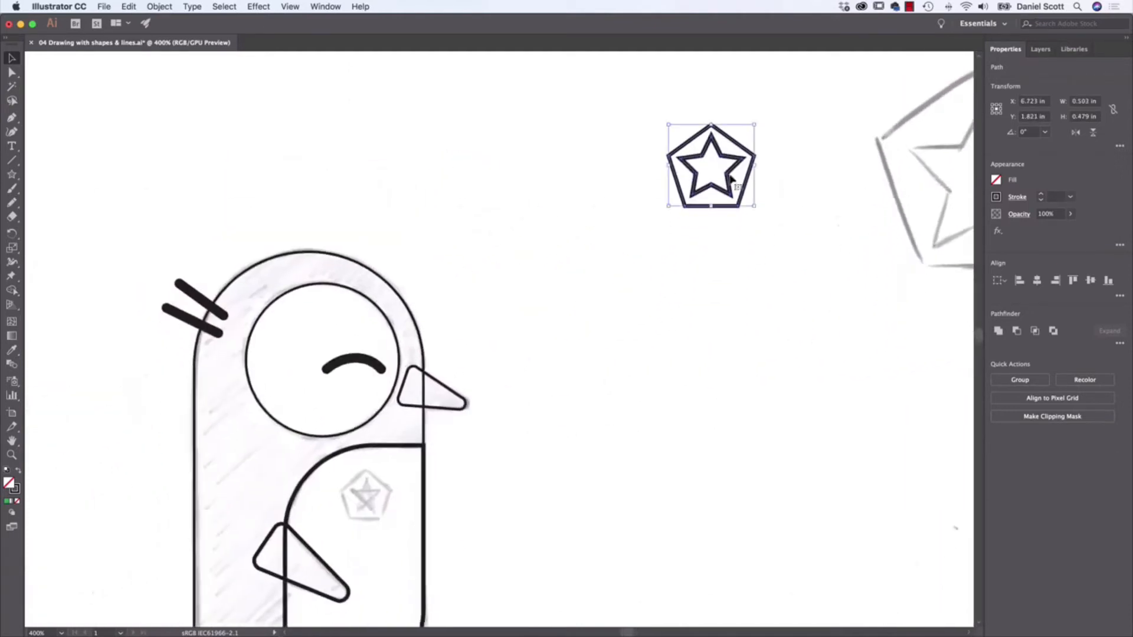
{"action": "left_click_drag", "start_coordinate": [734, 162], "coordinate": [380, 480]}
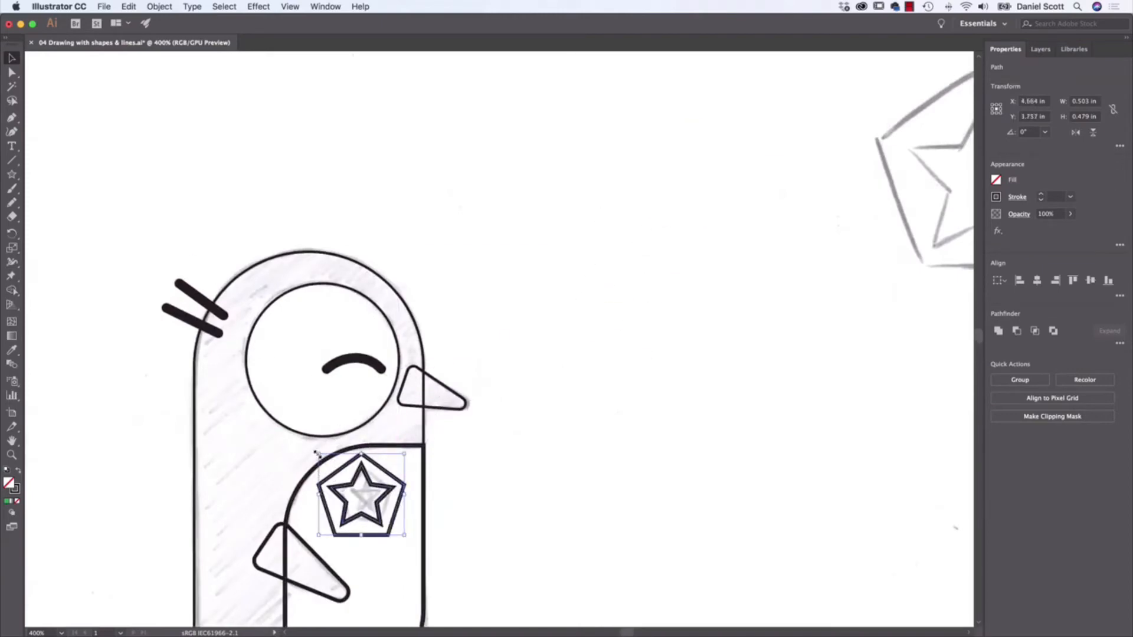
{"action": "left_click_drag", "start_coordinate": [316, 453], "coordinate": [361, 476]}
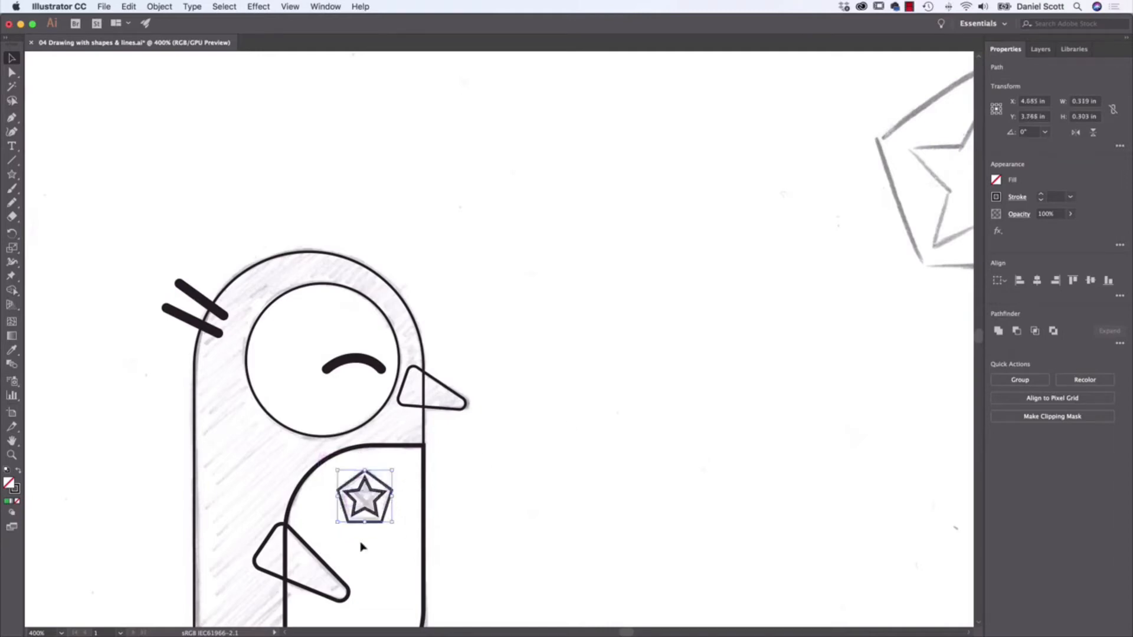
{"action": "key", "text": "super+minus"}
{"action": "left_click", "coordinate": [531, 422]}
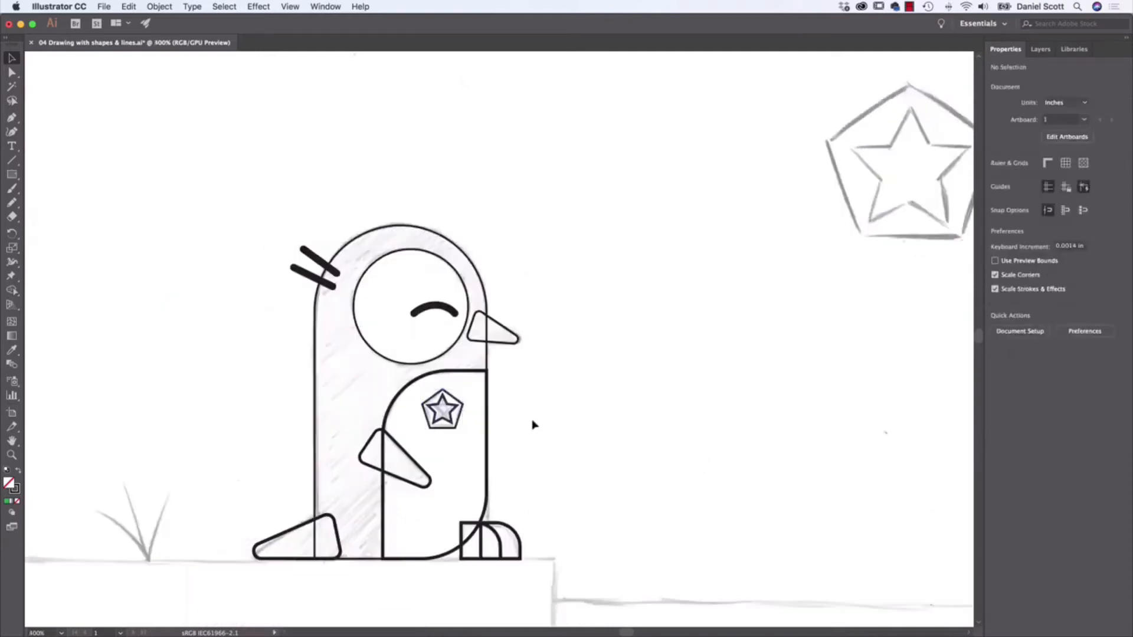
Try drawing the ground rectangle from the ledge corner far past the artboard, about 14.22 × 10.46 in, and delete it
{"action": "scroll", "coordinate": [531, 422], "scroll_direction": "down", "scroll_amount": 5}
{"action": "key", "text": "super+0"}
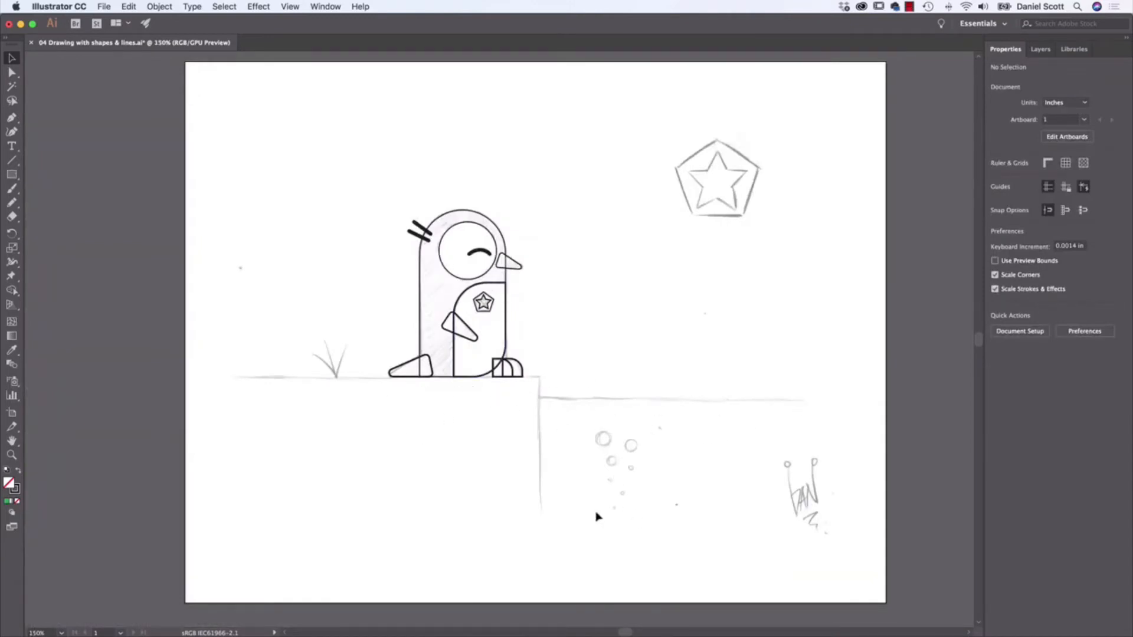
{"action": "left_click", "coordinate": [11, 176]}
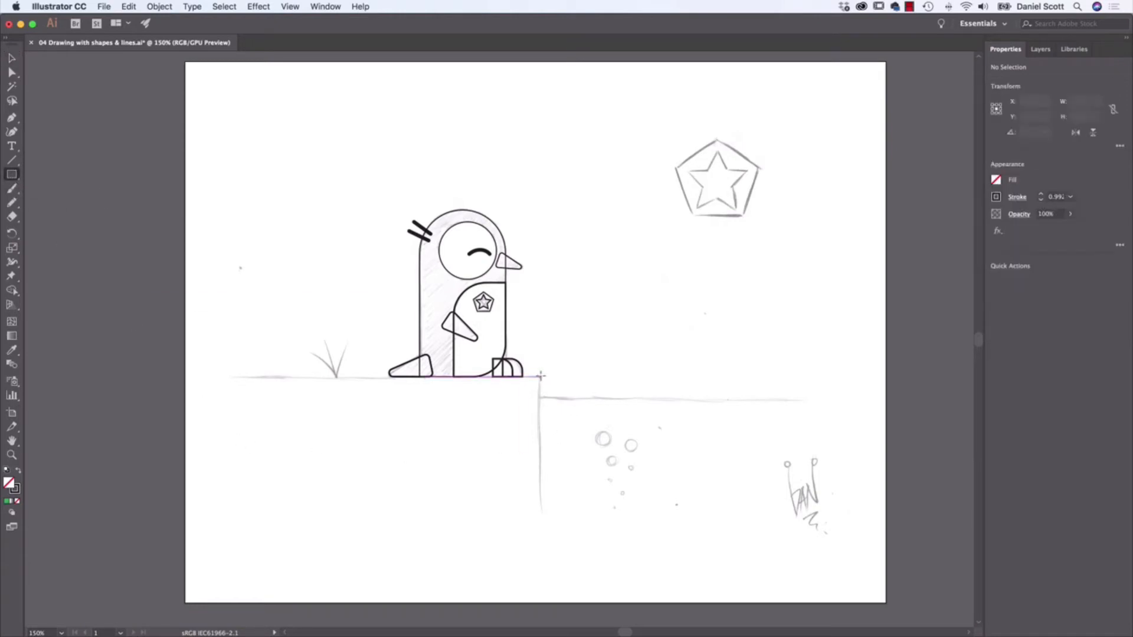
{"action": "left_click_drag", "start_coordinate": [540, 376], "coordinate": [43, 352]}
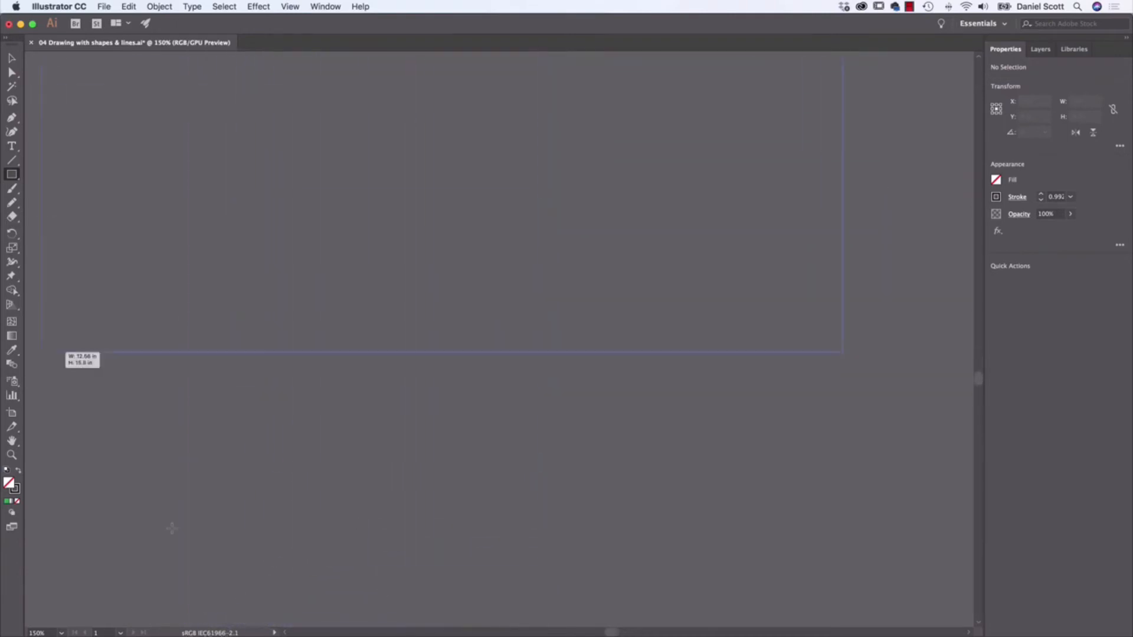
{"action": "left_click_drag", "start_coordinate": [171, 528], "coordinate": [432, 391]}
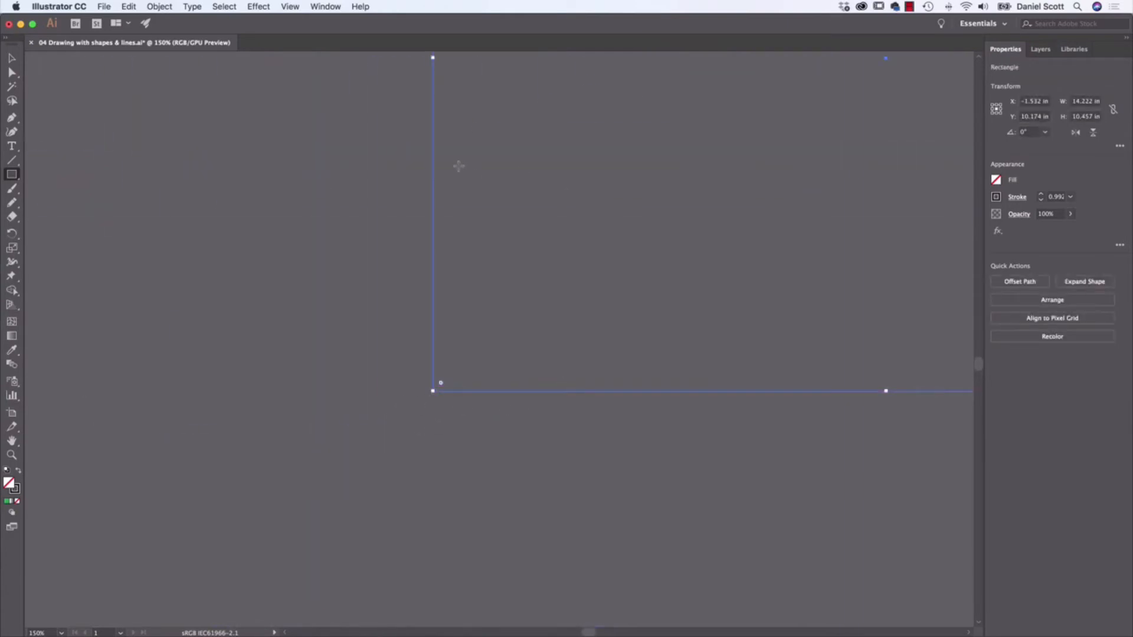
{"action": "left_click", "coordinate": [293, 6]}
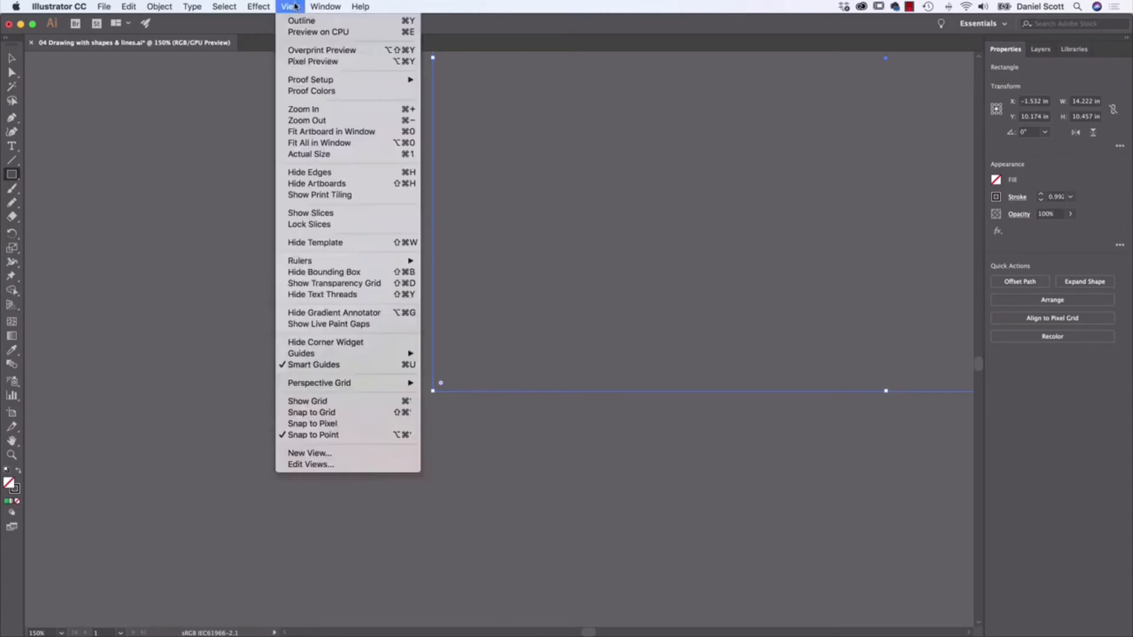
{"action": "left_click", "coordinate": [302, 131]}
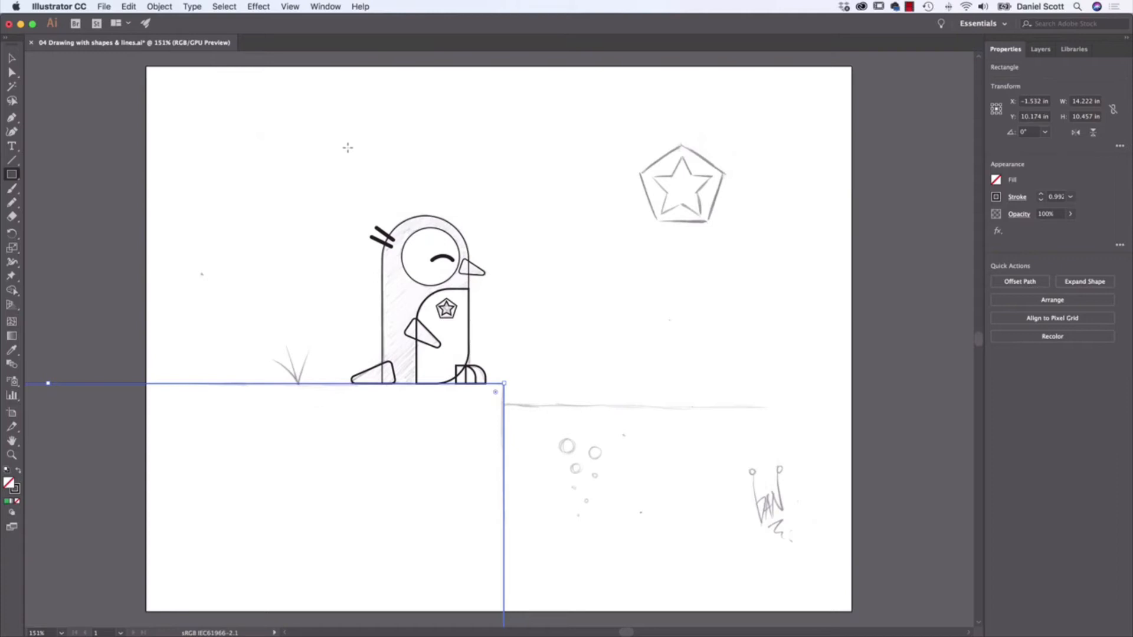
{"action": "left_click", "coordinate": [289, 6]}
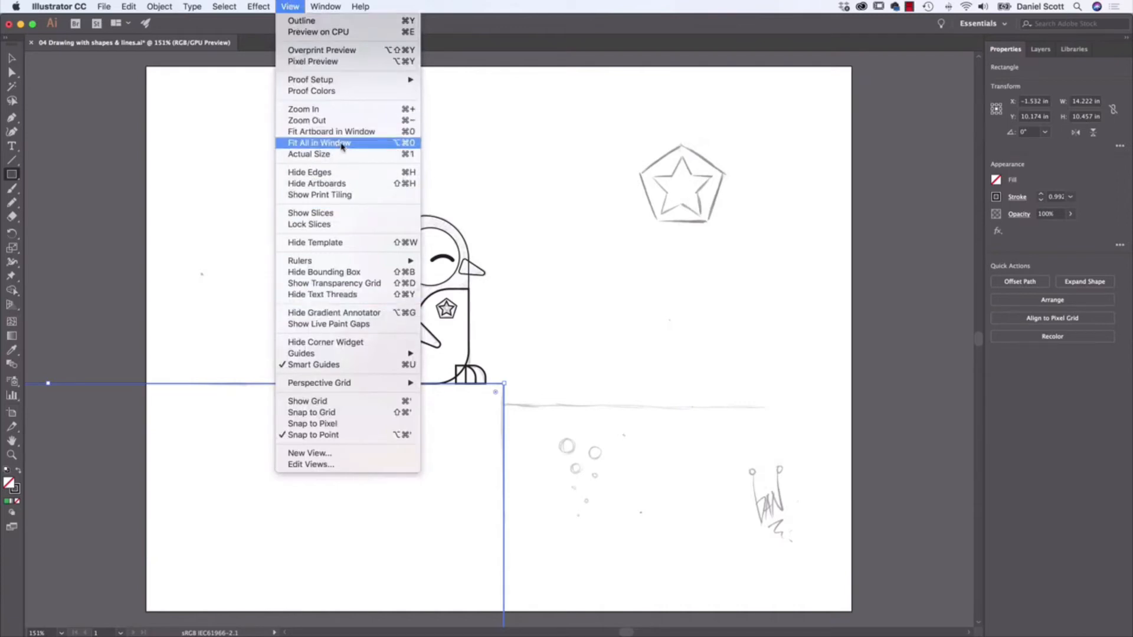
{"action": "left_click", "coordinate": [291, 6]}
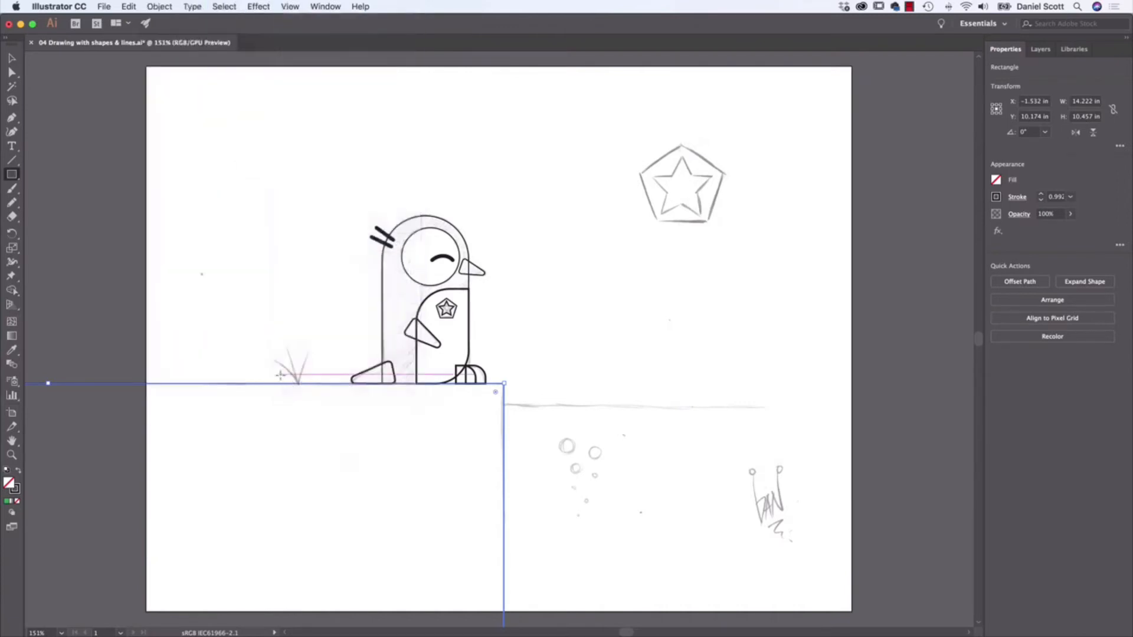
{"action": "key", "text": "Delete"}
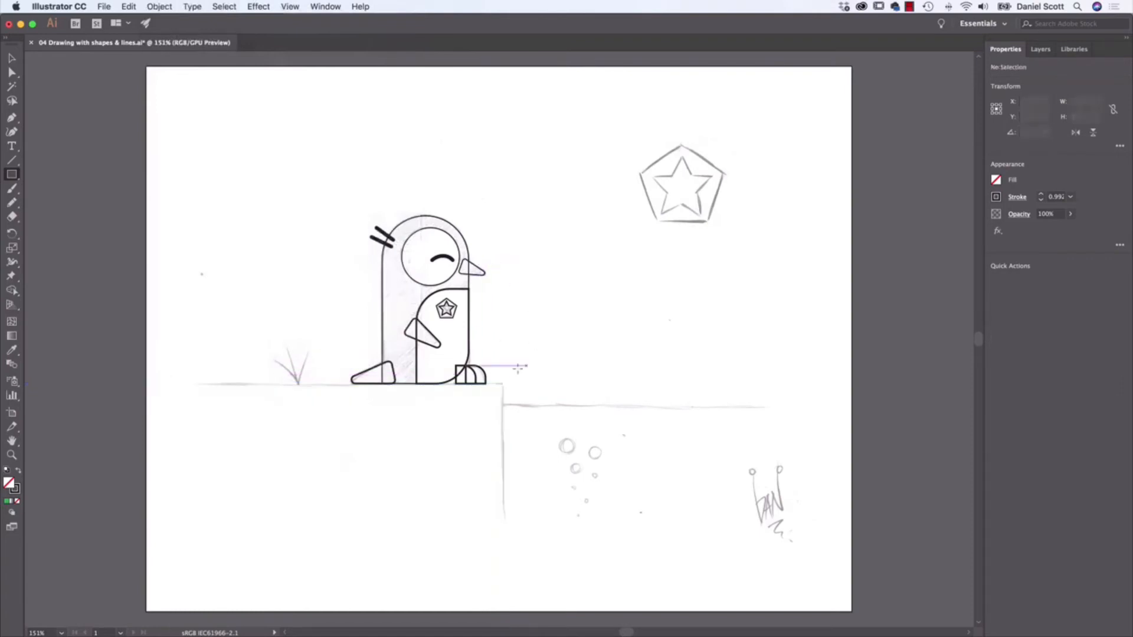
Draw a ground rectangle about 5.55 × 3.55 in and an adjoining water rectangle about 5.45 × 3.21 in, both ending at the artboard edges
{"action": "mouse_move", "coordinate": [502, 384]}
{"action": "left_mouse_down"}
{"action": "mouse_move", "coordinate": [454, 480]}
{"action": "mouse_move", "coordinate": [180, 609]}
{"action": "mouse_move", "coordinate": [146, 611]}
{"action": "left_mouse_up"}
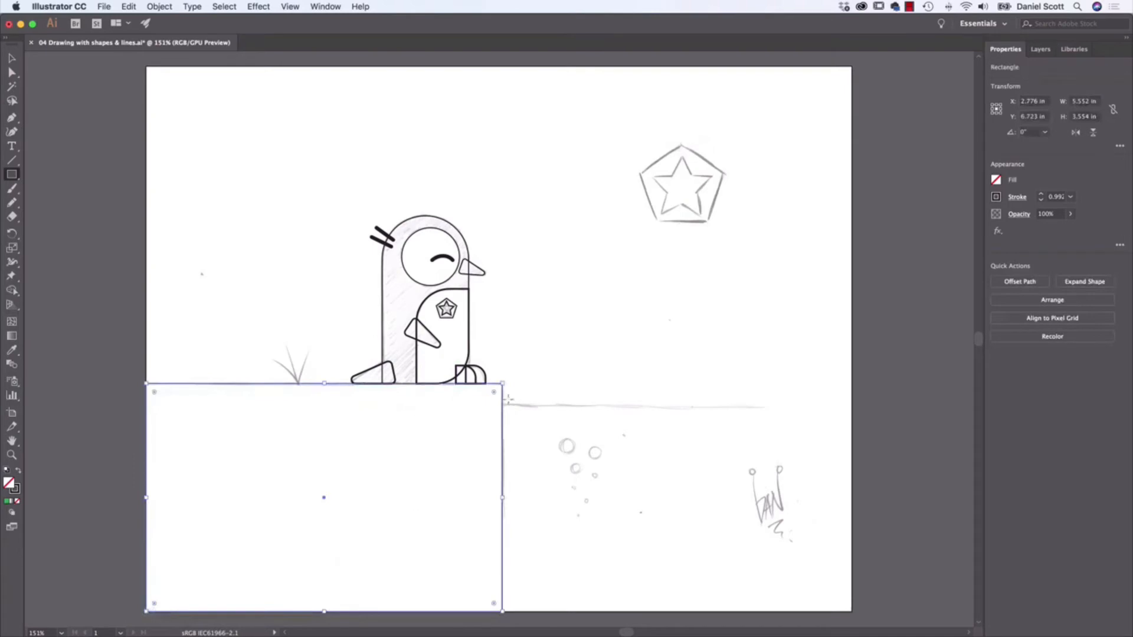
{"action": "left_click_drag", "start_coordinate": [503, 405], "coordinate": [851, 611]}
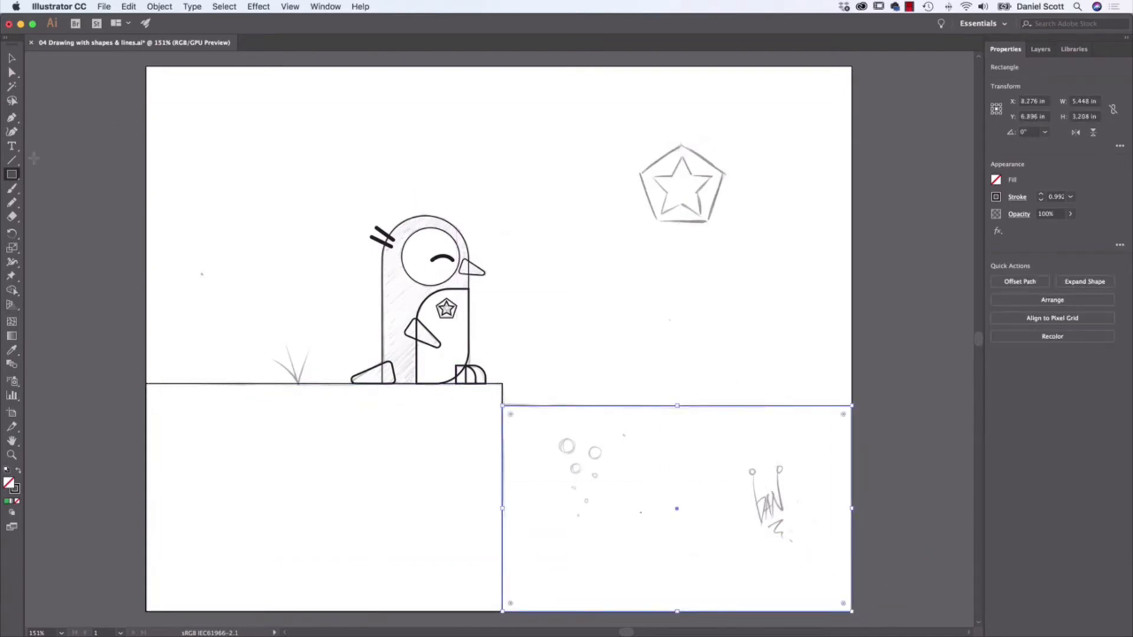
Draw a circle about 0.271 in across over the largest sketched bubble in the water
{"action": "left_click", "coordinate": [13, 176]}
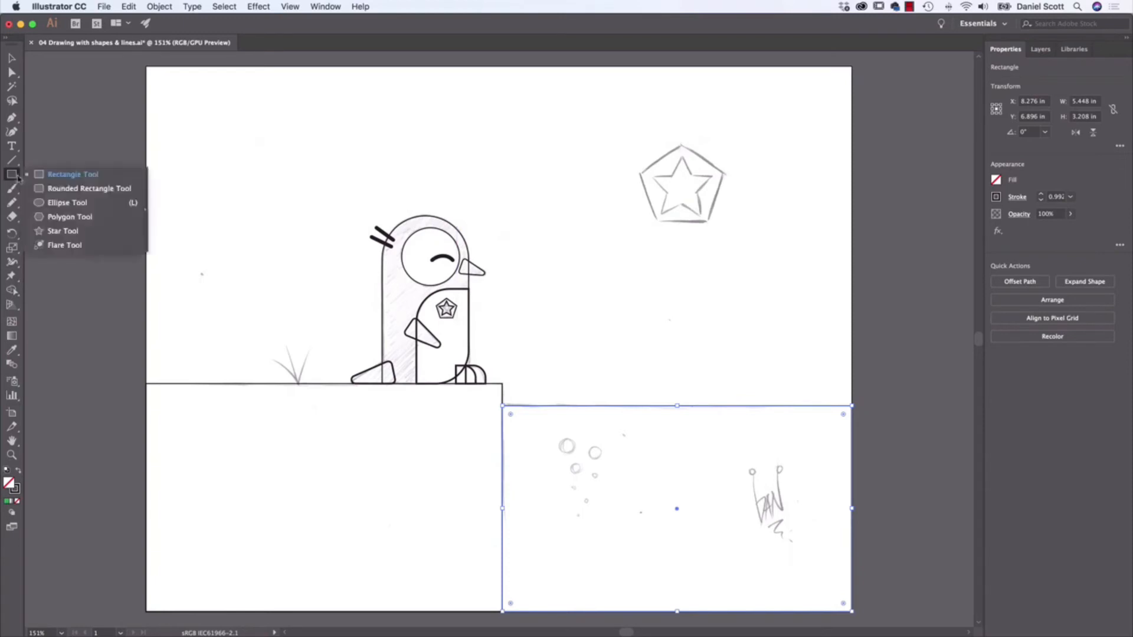
{"action": "left_click", "coordinate": [50, 204]}
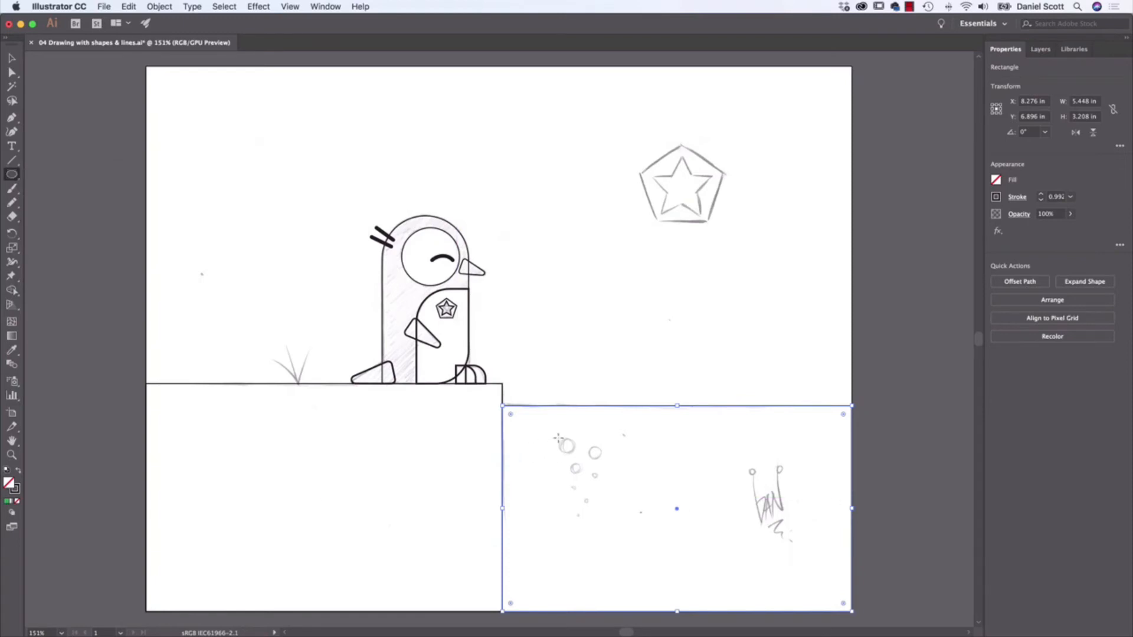
{"action": "left_click_drag", "start_coordinate": [558, 438], "coordinate": [577, 456]}
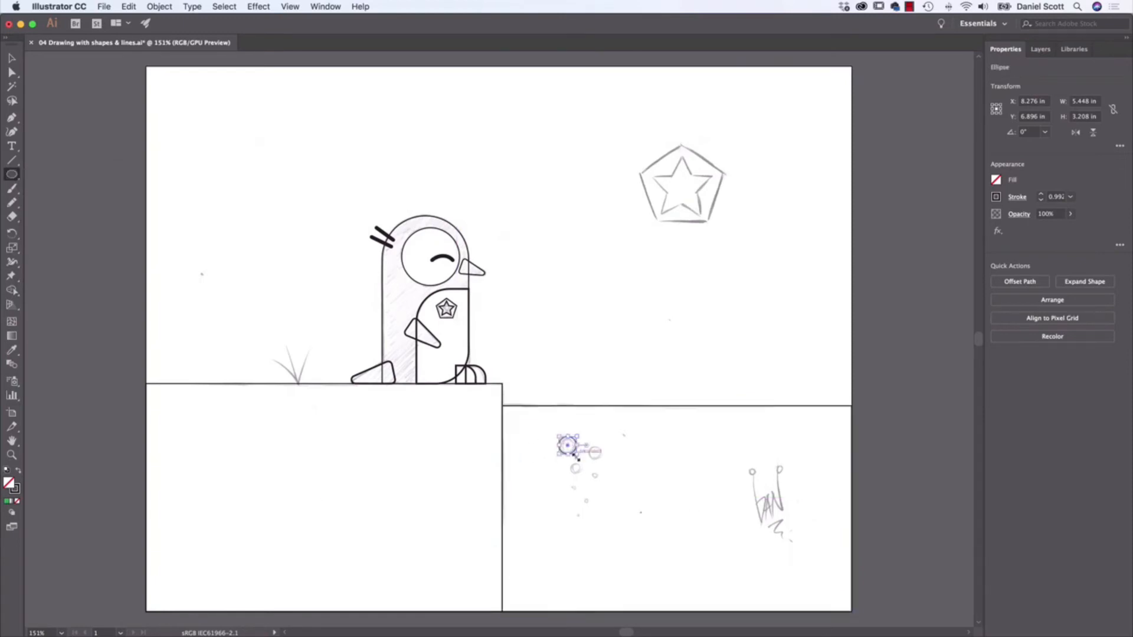
{"action": "key", "text": "super+equal"}
{"action": "key", "text": "super+equal"}
{"action": "key", "text": "super+equal"}
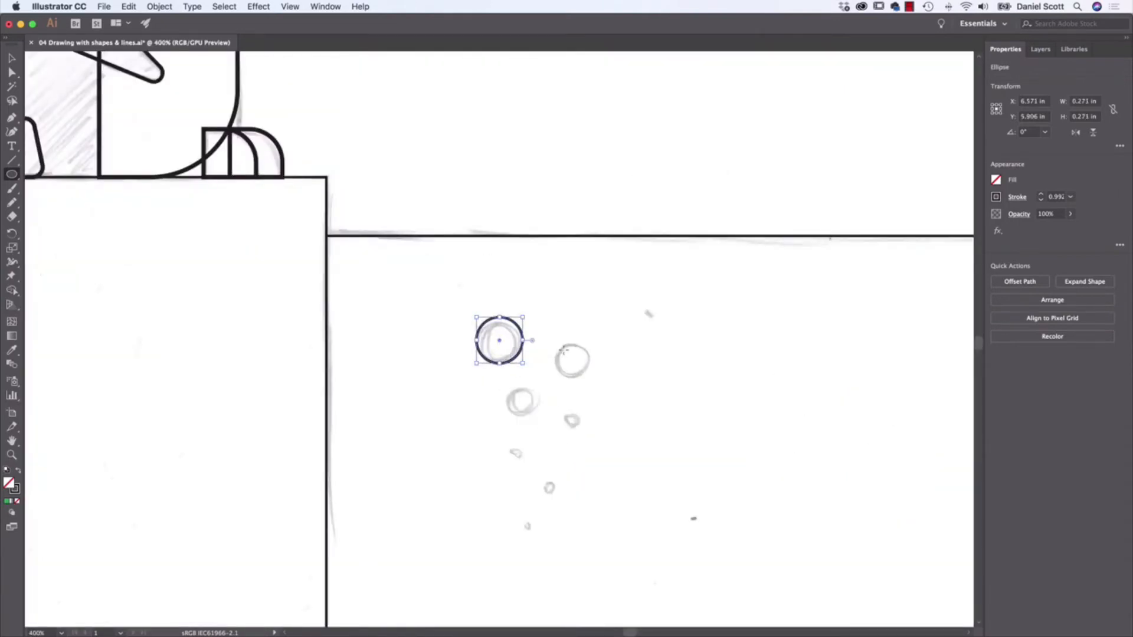
Place a copy of the circle, scaled to about 0.205 in, over the second-largest bubble, and delete the extra copy inside the first
{"action": "key", "text": "v"}
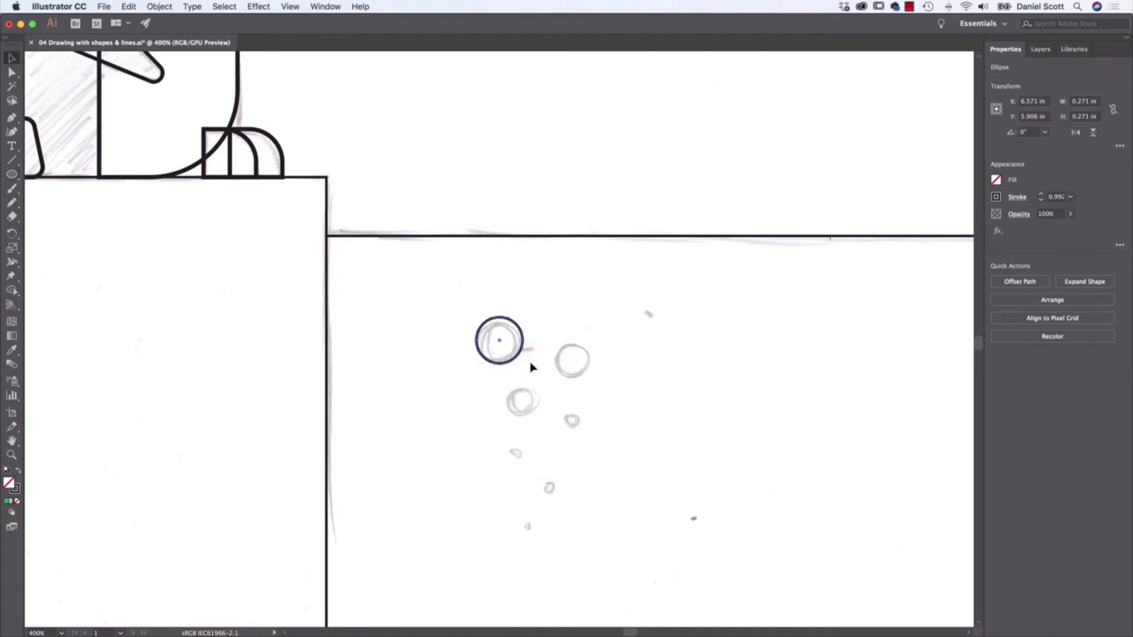
{"action": "mouse_move", "coordinate": [517, 361]}
{"action": "left_mouse_down"}
{"action": "mouse_move", "coordinate": [589, 382]}
{"action": "mouse_move", "coordinate": [557, 378]}
{"action": "mouse_move", "coordinate": [583, 374]}
{"action": "mouse_move", "coordinate": [524, 347]}
{"action": "mouse_move", "coordinate": [509, 353]}
{"action": "left_mouse_up"}
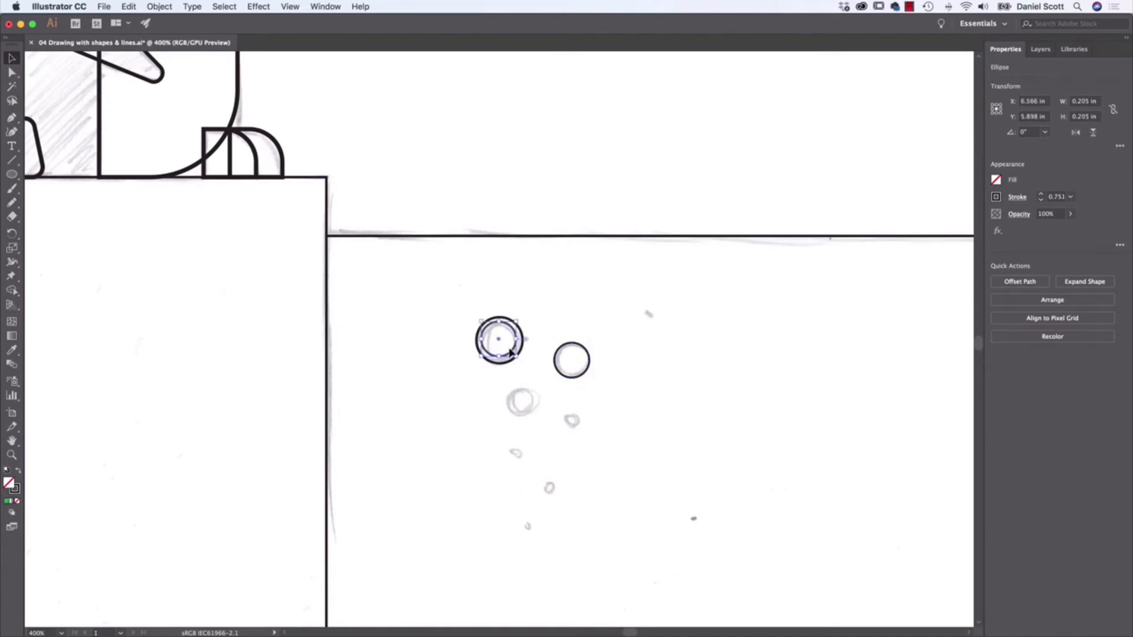
{"action": "key", "text": "Delete"}
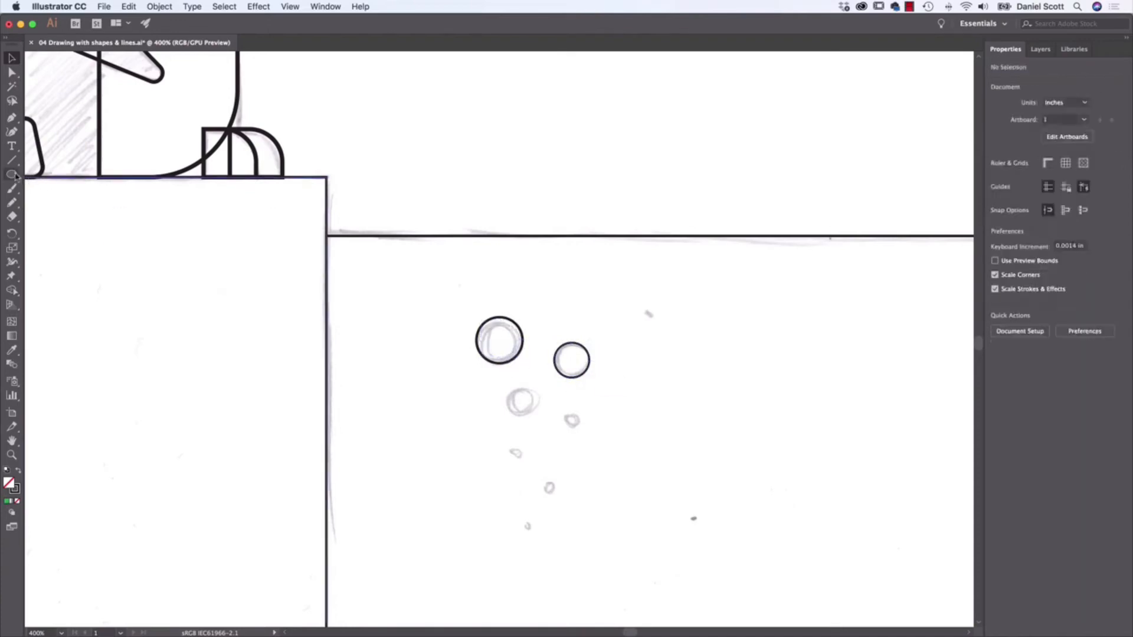
Draw circles over the five remaining smaller sketched bubbles, making the lowest one about 0.078 in across
{"action": "left_click", "coordinate": [12, 174]}
{"action": "mouse_move", "coordinate": [508, 388]}
{"action": "left_mouse_down"}
{"action": "mouse_move", "coordinate": [534, 413]}
{"action": "mouse_move", "coordinate": [581, 429]}
{"action": "left_mouse_up"}
{"action": "left_click_drag", "start_coordinate": [540, 476], "coordinate": [561, 498]}
{"action": "left_click_drag", "start_coordinate": [507, 443], "coordinate": [520, 457]}
{"action": "left_click_drag", "start_coordinate": [521, 519], "coordinate": [536, 535]}
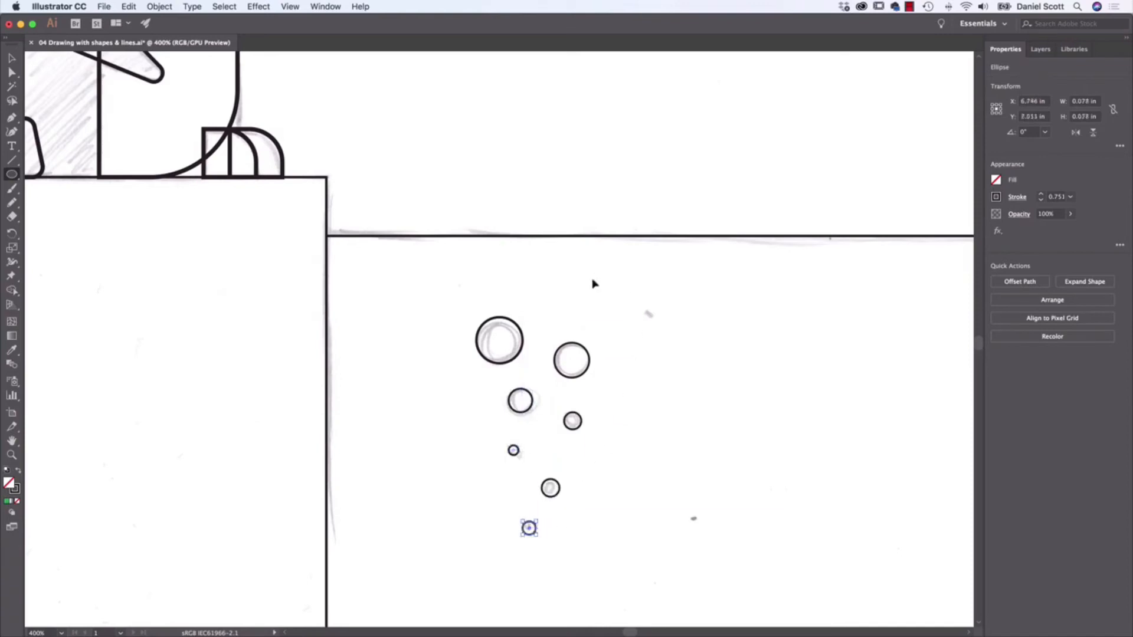
Draw three arcs fanning out from the base of the sketched grass tuft, one for each blade
{"action": "key", "text": "super+minus"}
{"action": "key", "text": "super+minus"}
{"action": "key", "text": "super+minus"}
{"action": "key", "text": "super+minus"}
{"action": "left_click_drag", "start_coordinate": [531, 195], "coordinate": [600, 300]}
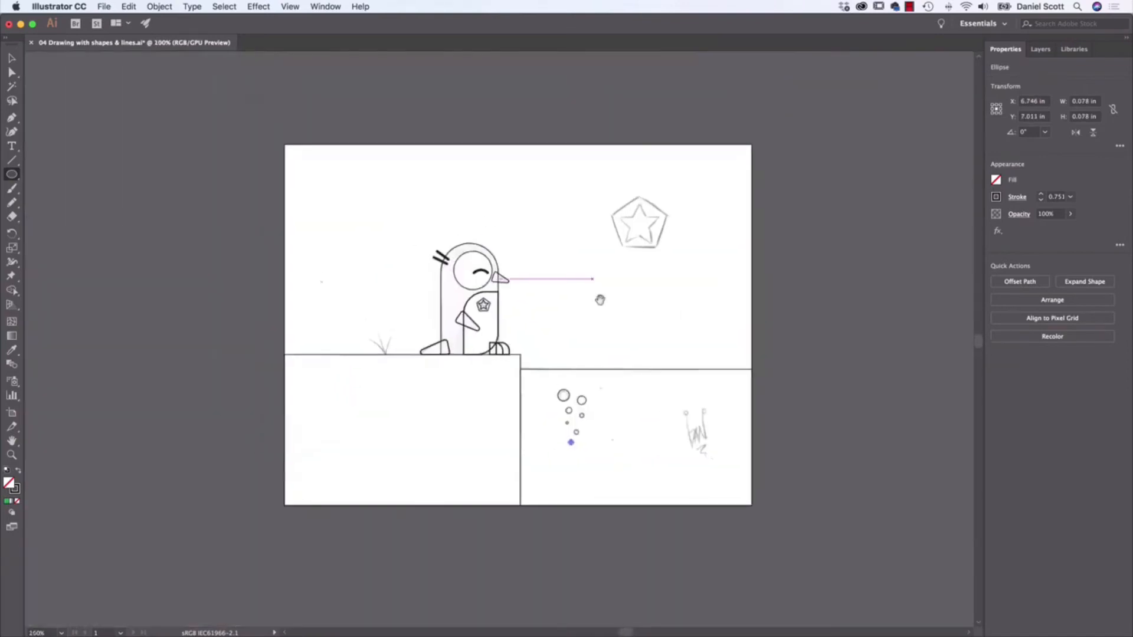
{"action": "left_click_drag", "start_coordinate": [11, 174], "coordinate": [56, 178]}
{"action": "key", "text": "super+plus"}
{"action": "key", "text": "super+plus"}
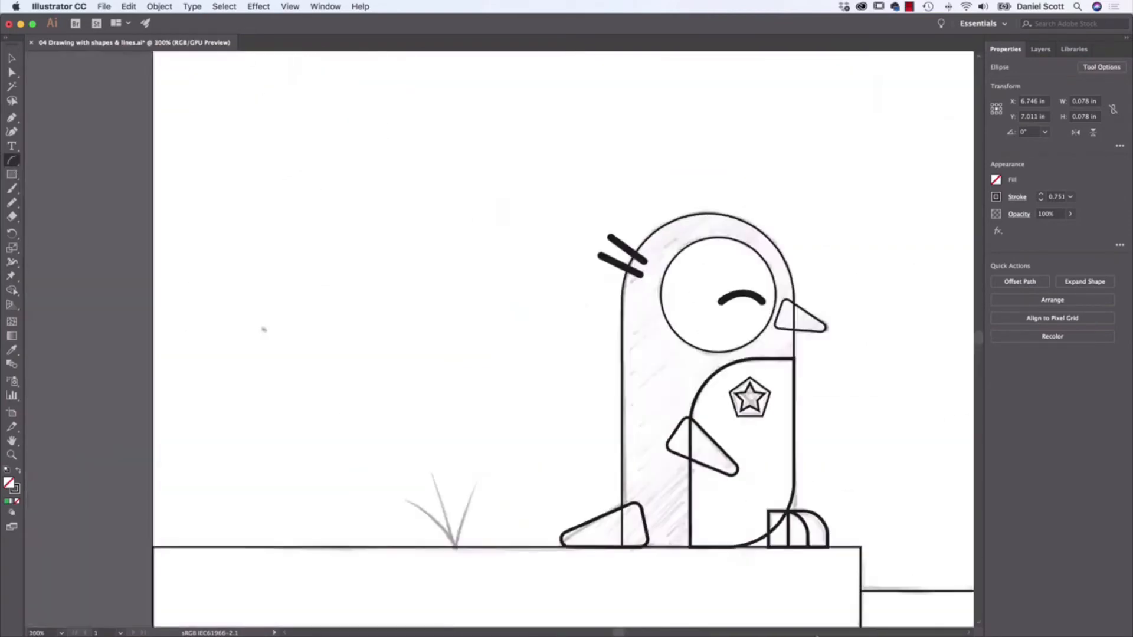
{"action": "left_click_drag", "start_coordinate": [464, 550], "coordinate": [407, 508]}
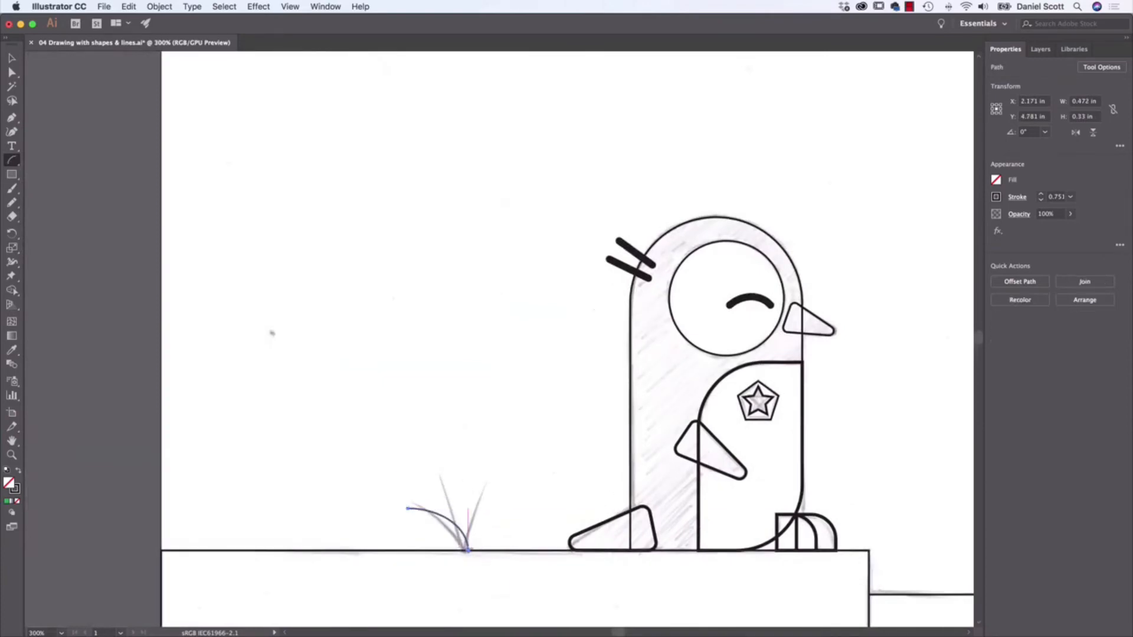
{"action": "mouse_move", "coordinate": [468, 550]}
{"action": "left_mouse_down"}
{"action": "mouse_move", "coordinate": [476, 490]}
{"action": "mouse_move", "coordinate": [446, 458]}
{"action": "left_mouse_up"}
{"action": "left_click_drag", "start_coordinate": [468, 550], "coordinate": [488, 487]}
Stretch the tall middle grass blade slightly up and outward by its tip, and deselect it
{"action": "key", "text": "v"}
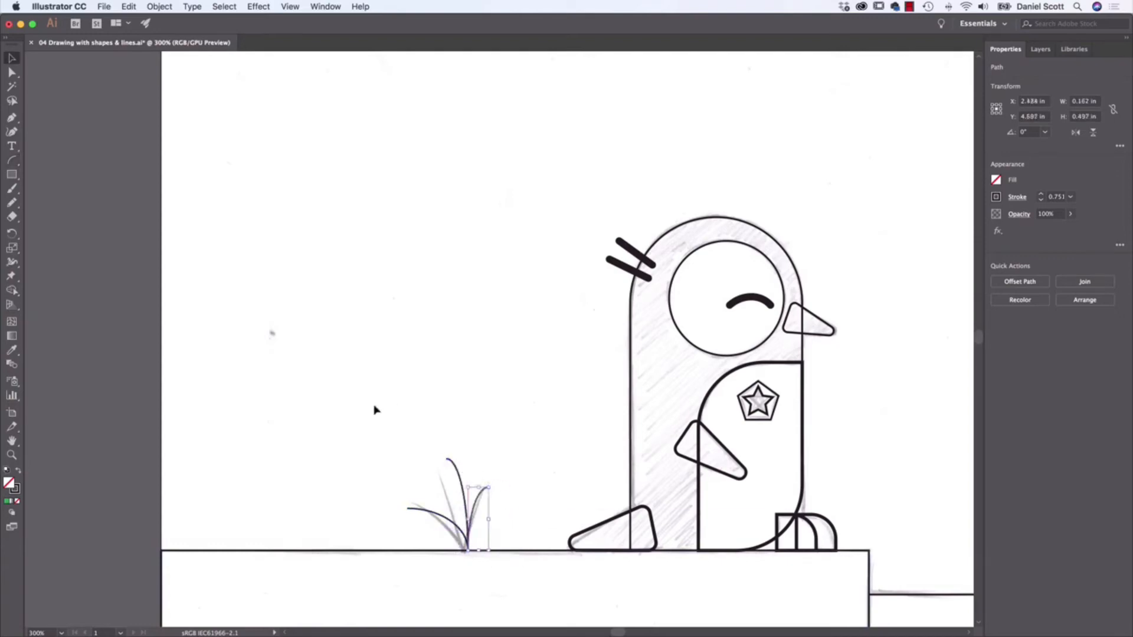
{"action": "left_click_drag", "start_coordinate": [371, 438], "coordinate": [515, 518]}
{"action": "left_click", "coordinate": [535, 452]}
{"action": "left_click", "coordinate": [450, 461]}
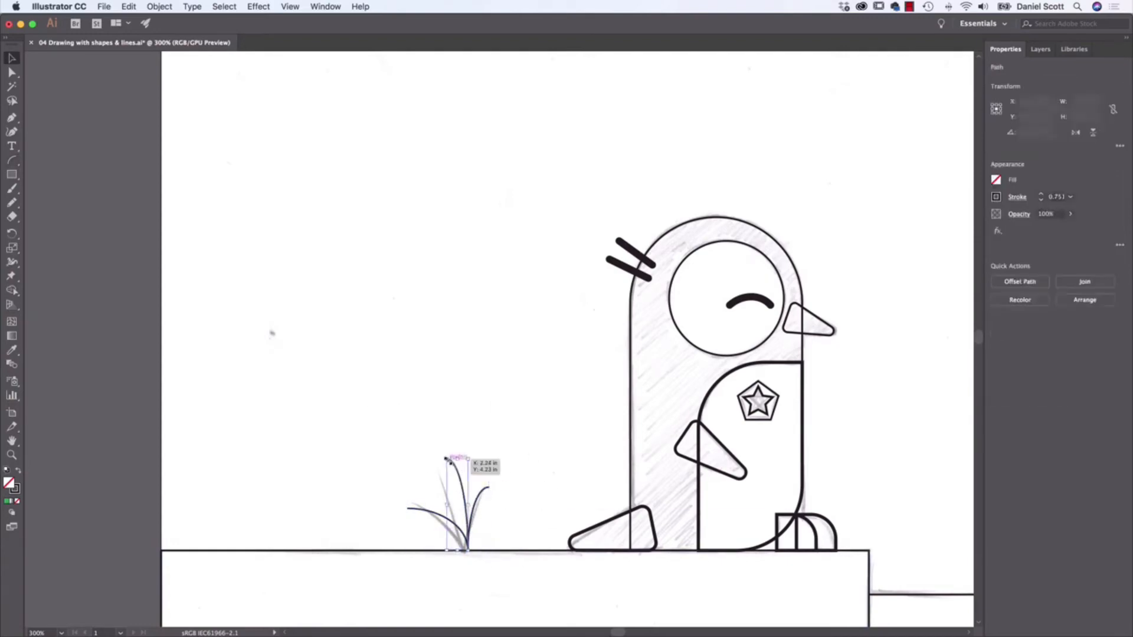
{"action": "left_click_drag", "start_coordinate": [445, 457], "coordinate": [435, 452]}
{"action": "left_click", "coordinate": [510, 517]}
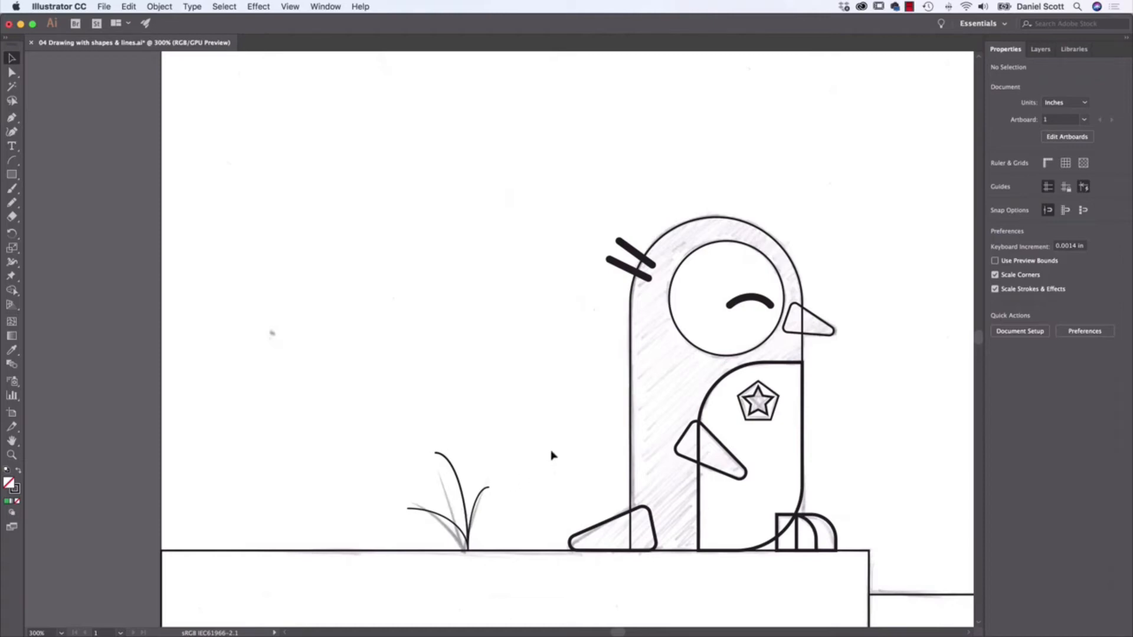
Switch to the document 05 Grouping & arranging.ai
{"action": "scroll", "coordinate": [551, 455], "scroll_direction": "right", "scroll_amount": 8}
{"action": "scroll", "coordinate": [551, 455], "scroll_direction": "down", "scroll_amount": 3}
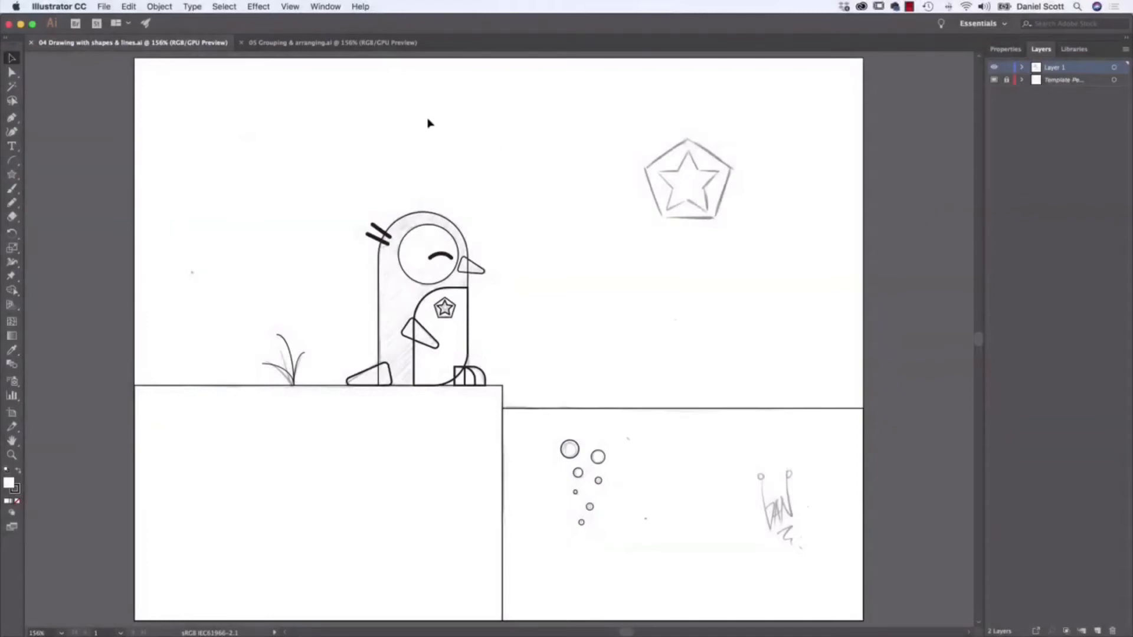
{"action": "left_click", "coordinate": [371, 46]}
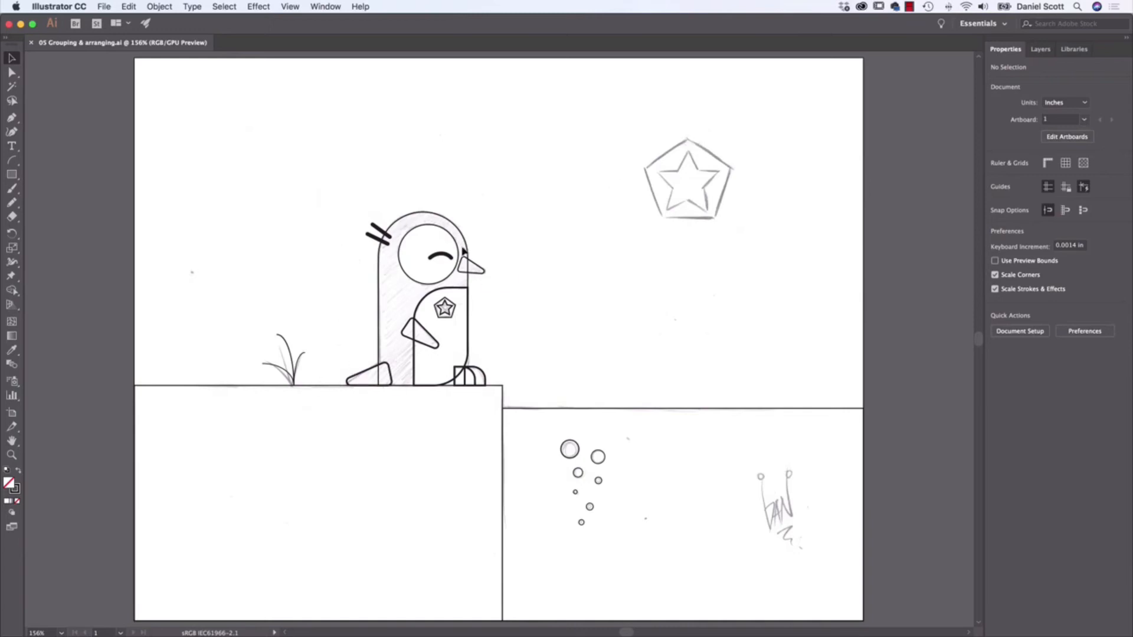
Hide the template layer containing the pencil sketch, and select that layer
{"action": "left_click", "coordinate": [1048, 51]}
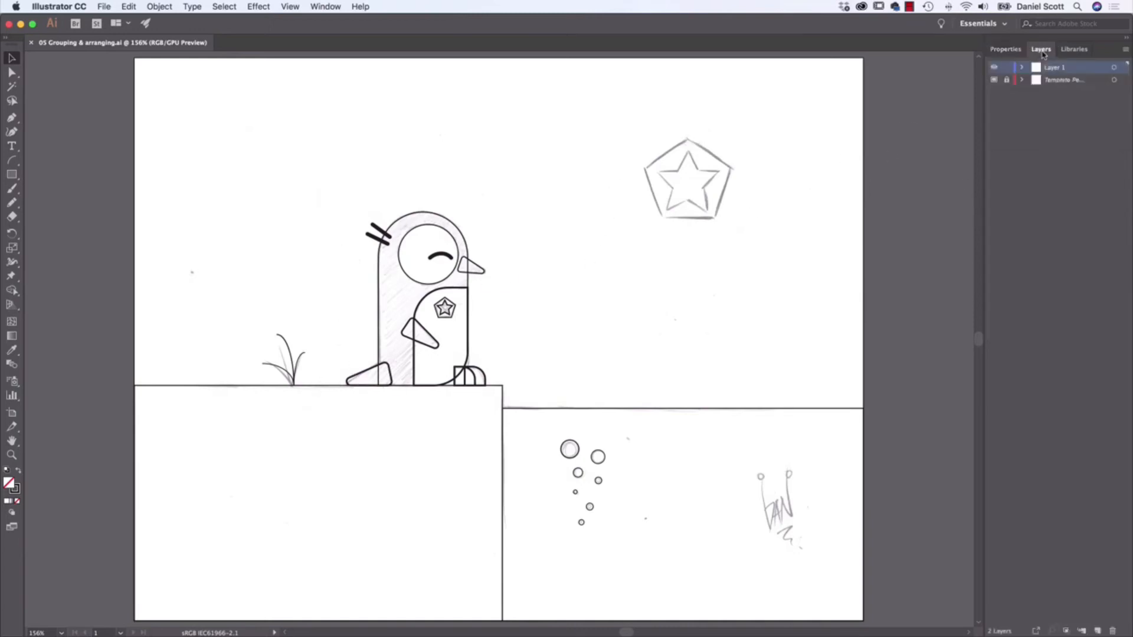
{"action": "left_click", "coordinate": [993, 81]}
{"action": "left_click", "coordinate": [993, 81]}
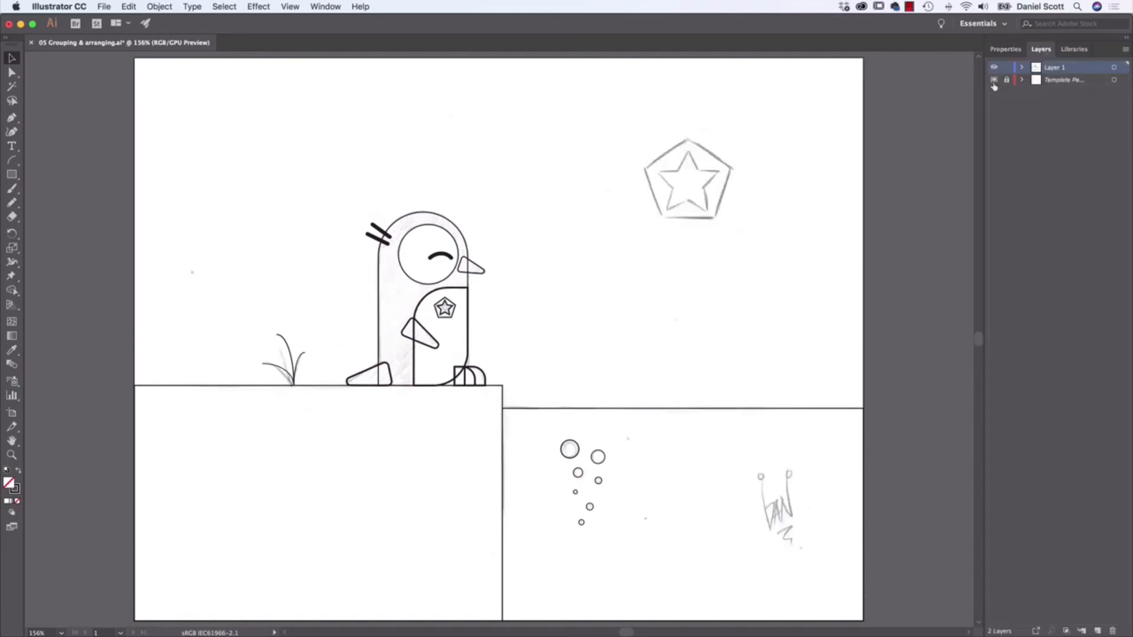
{"action": "left_click", "coordinate": [993, 81]}
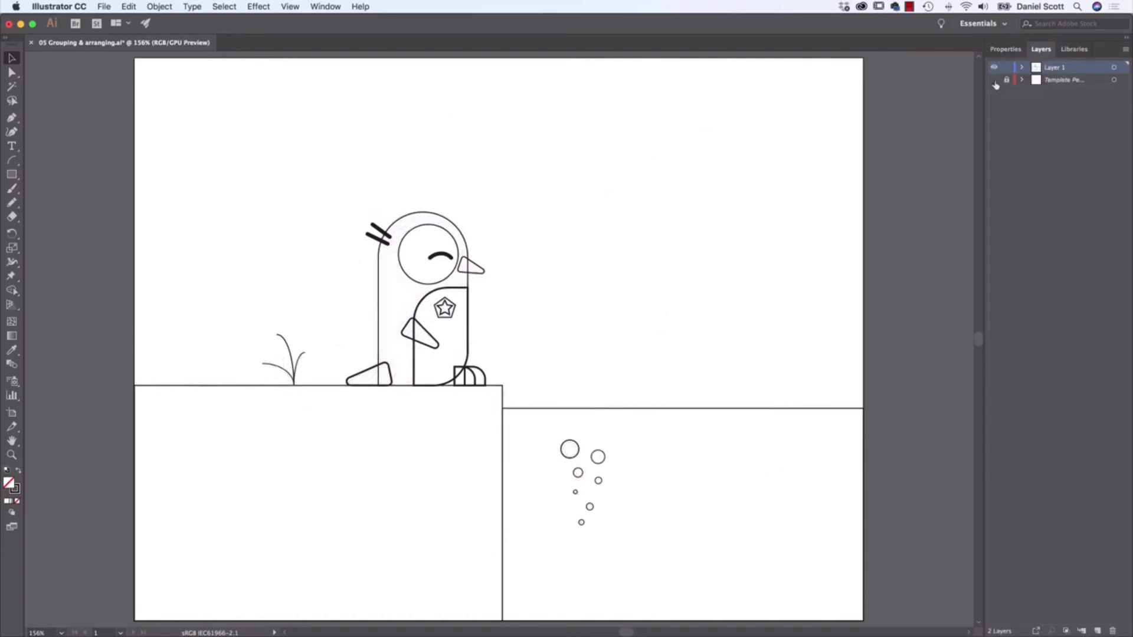
{"action": "left_click", "coordinate": [1078, 82]}
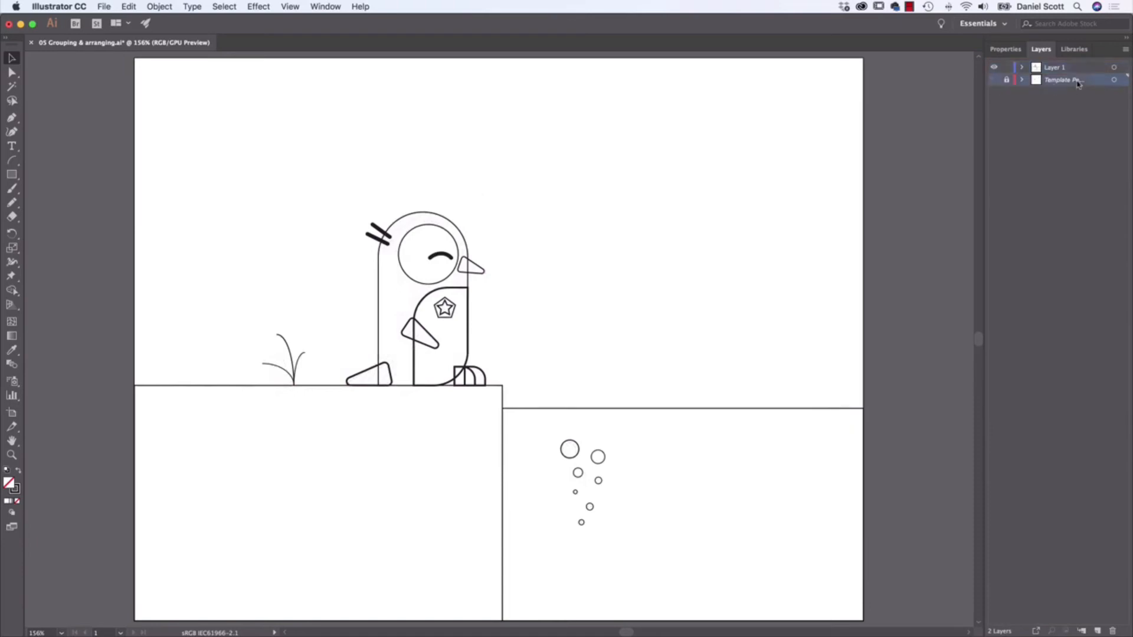
Delete the hidden template layer together with its artwork, and undo the deletion
{"action": "left_click", "coordinate": [1113, 630]}
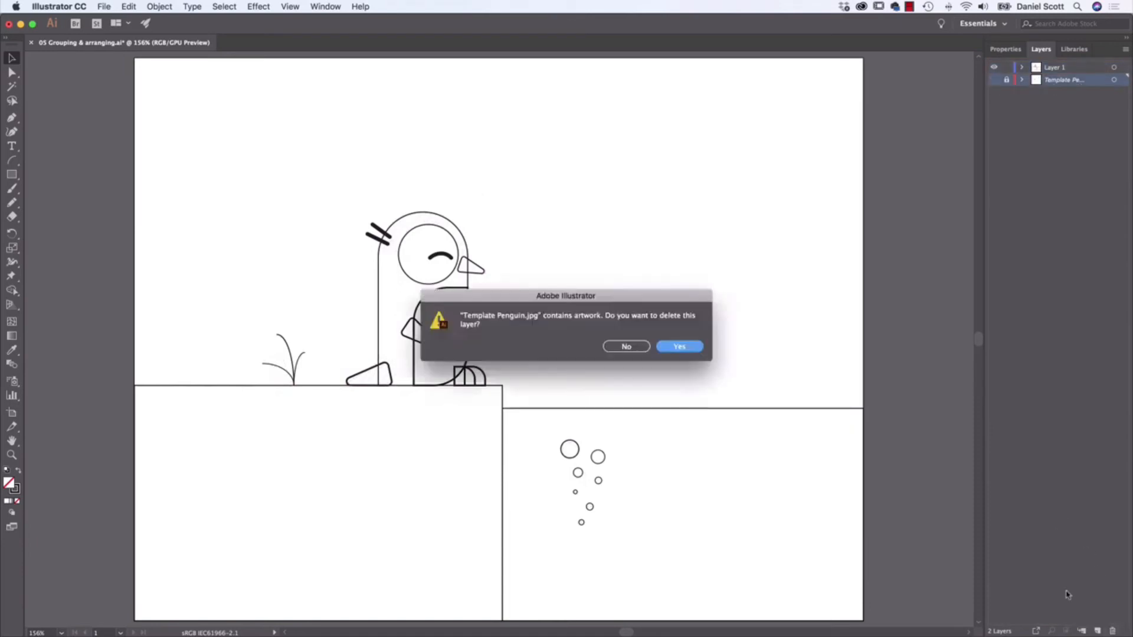
{"action": "left_click", "coordinate": [679, 348]}
{"action": "key", "text": "super+z"}
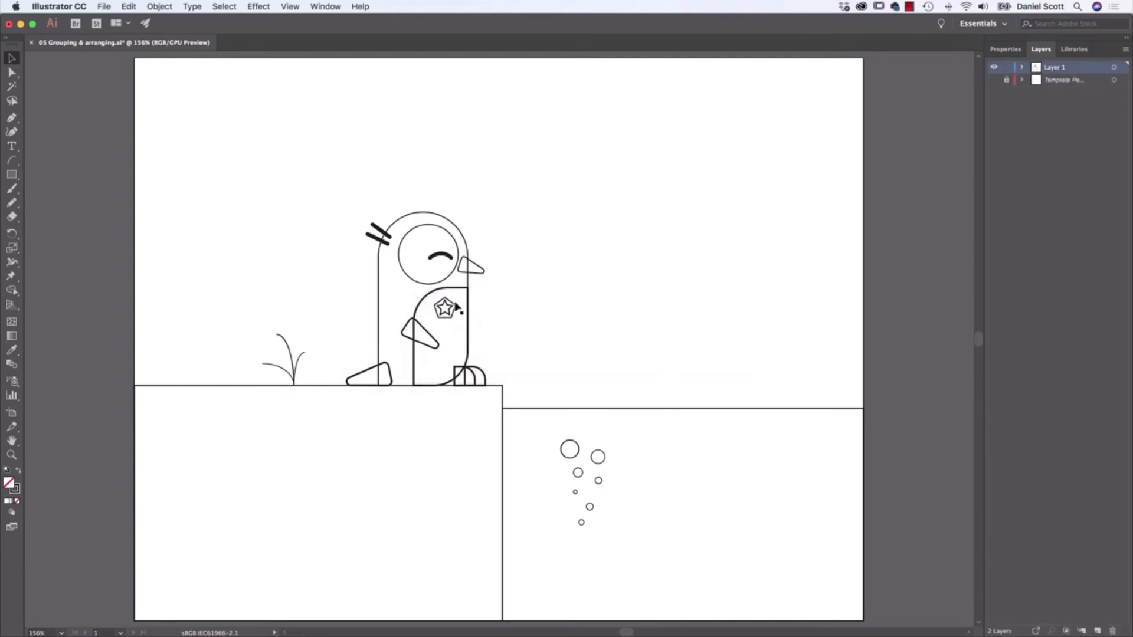
Fill the pentagon of the penguin's badge with black
{"action": "left_click_drag", "start_coordinate": [446, 309], "coordinate": [448, 313]}
{"action": "key", "text": "super+equal"}
{"action": "key", "text": "super+equal"}
{"action": "key", "text": "super+equal"}
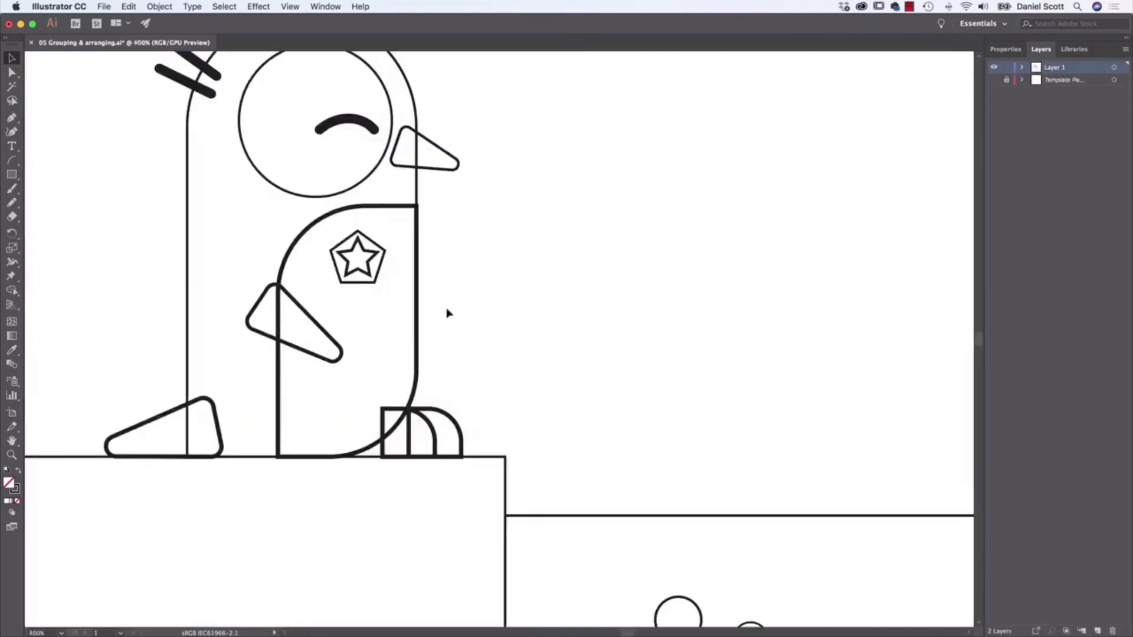
{"action": "scroll", "coordinate": [517, 307], "scroll_direction": "left", "scroll_amount": 5}
{"action": "scroll", "coordinate": [516, 306], "scroll_direction": "up", "scroll_amount": 2}
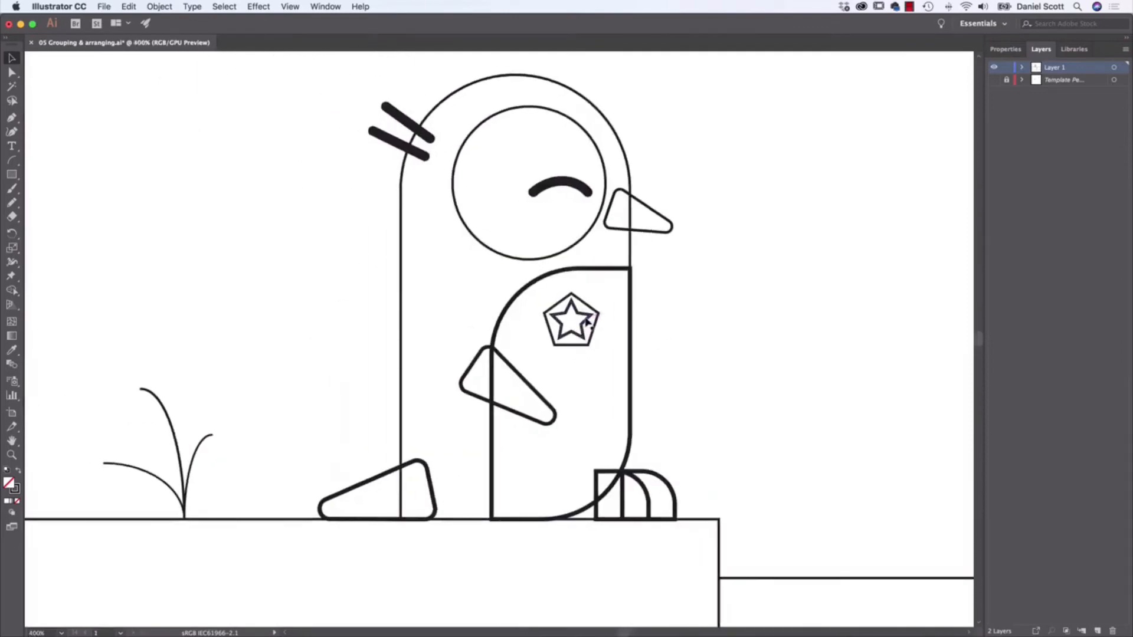
{"action": "left_click", "coordinate": [592, 314]}
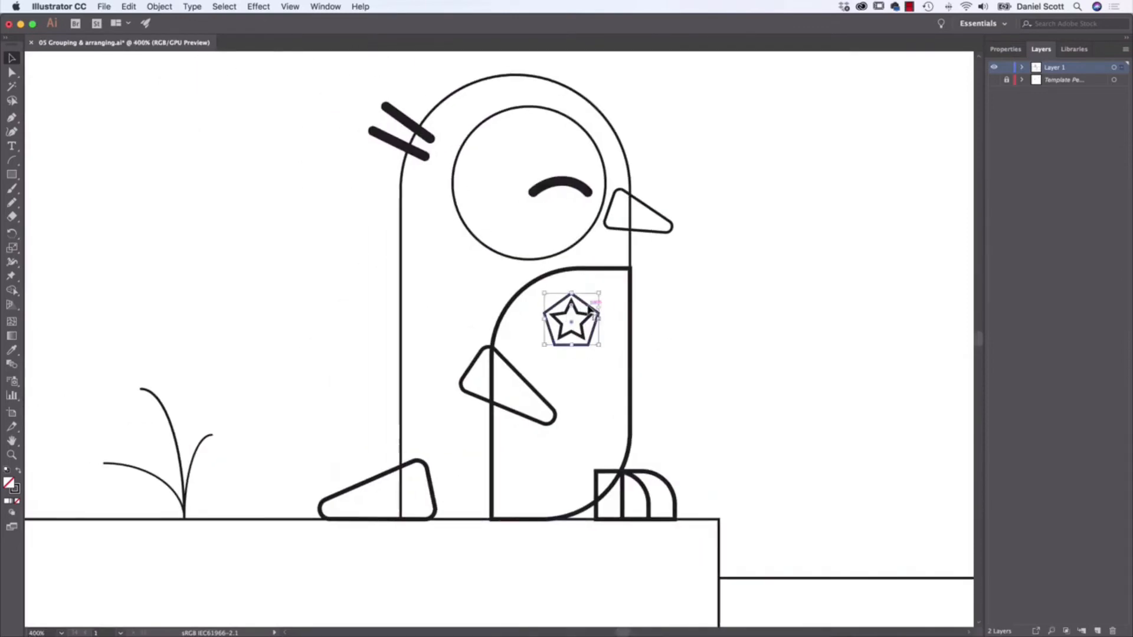
{"action": "left_click", "coordinate": [1005, 49]}
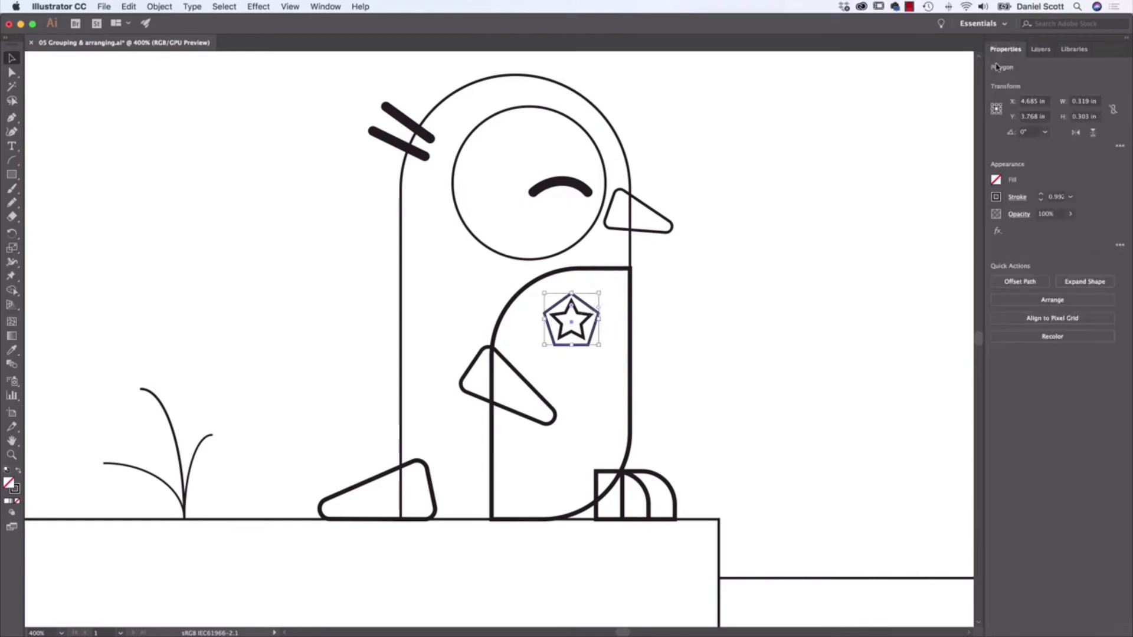
{"action": "left_click", "coordinate": [996, 182]}
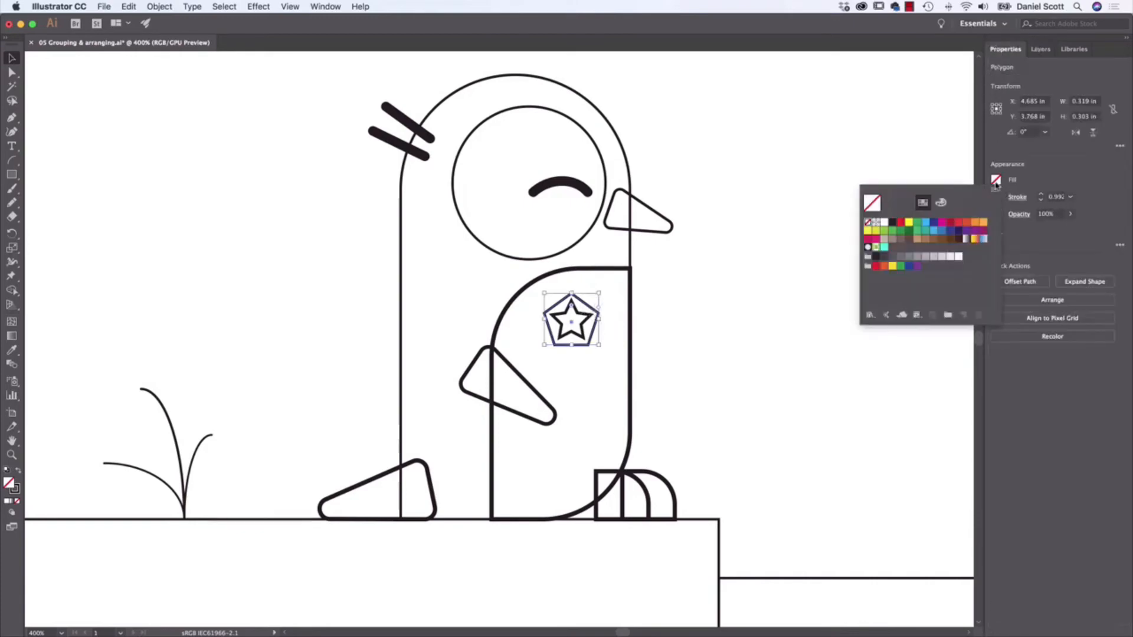
{"action": "left_click", "coordinate": [892, 223]}
{"action": "left_click", "coordinate": [997, 183]}
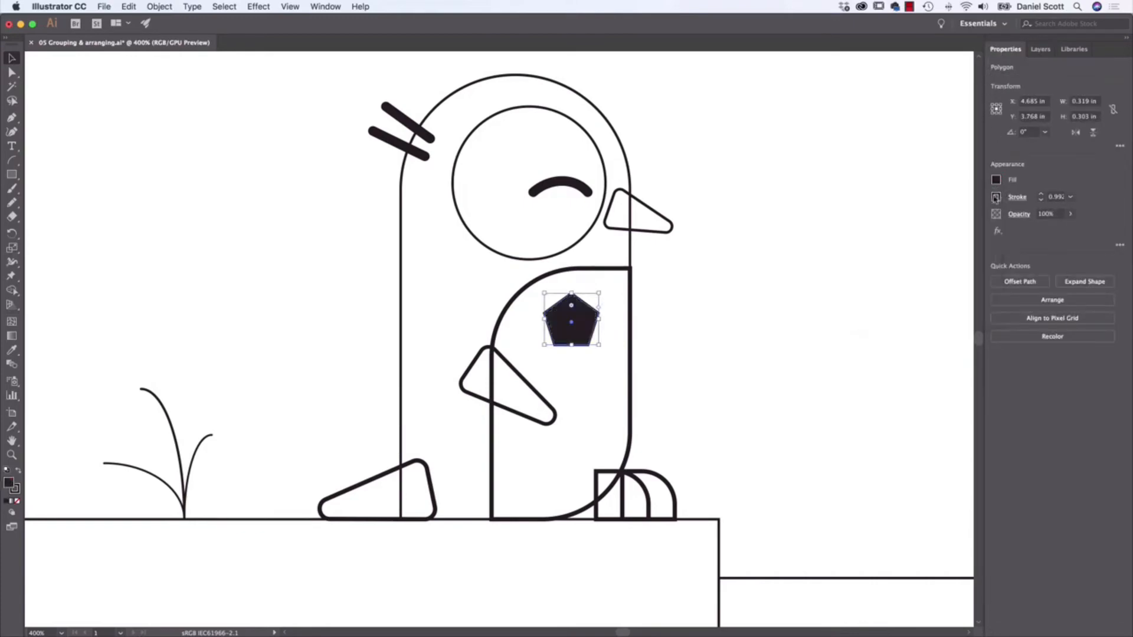
Remove the stroke from the black badge pentagon
{"action": "left_click", "coordinate": [996, 197]}
{"action": "left_click", "coordinate": [869, 240]}
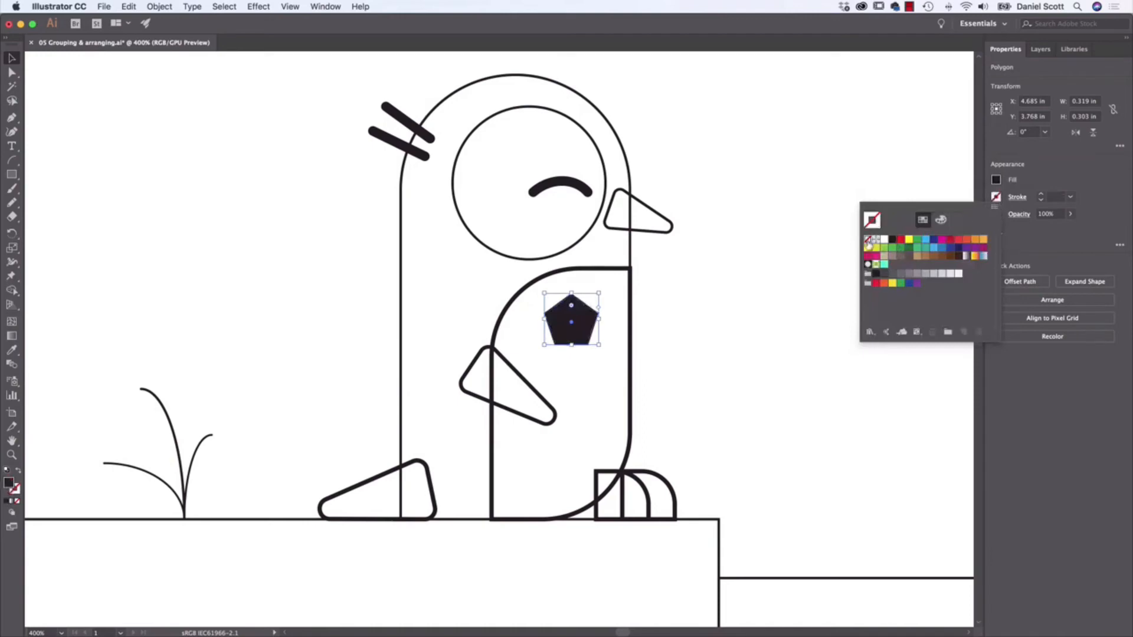
{"action": "left_click", "coordinate": [1029, 175]}
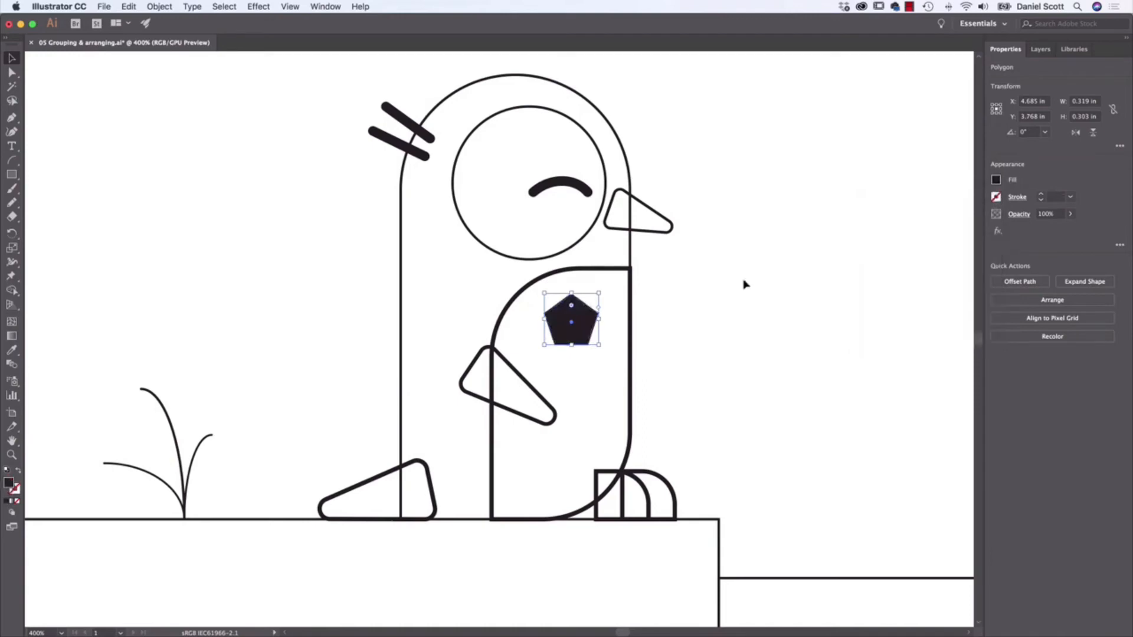
Give the star inside the badge pentagon no stroke and a white fill
{"action": "left_click", "coordinate": [582, 318]}
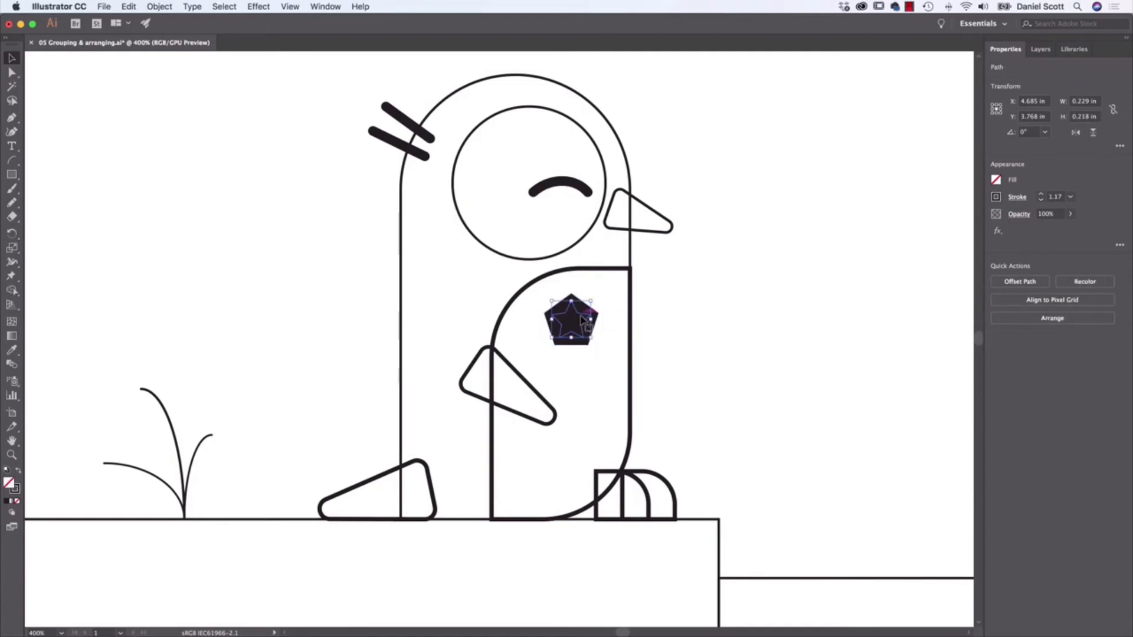
{"action": "left_click_drag", "start_coordinate": [583, 319], "coordinate": [688, 324]}
{"action": "key", "text": "cmd+z"}
{"action": "left_click", "coordinate": [996, 197]}
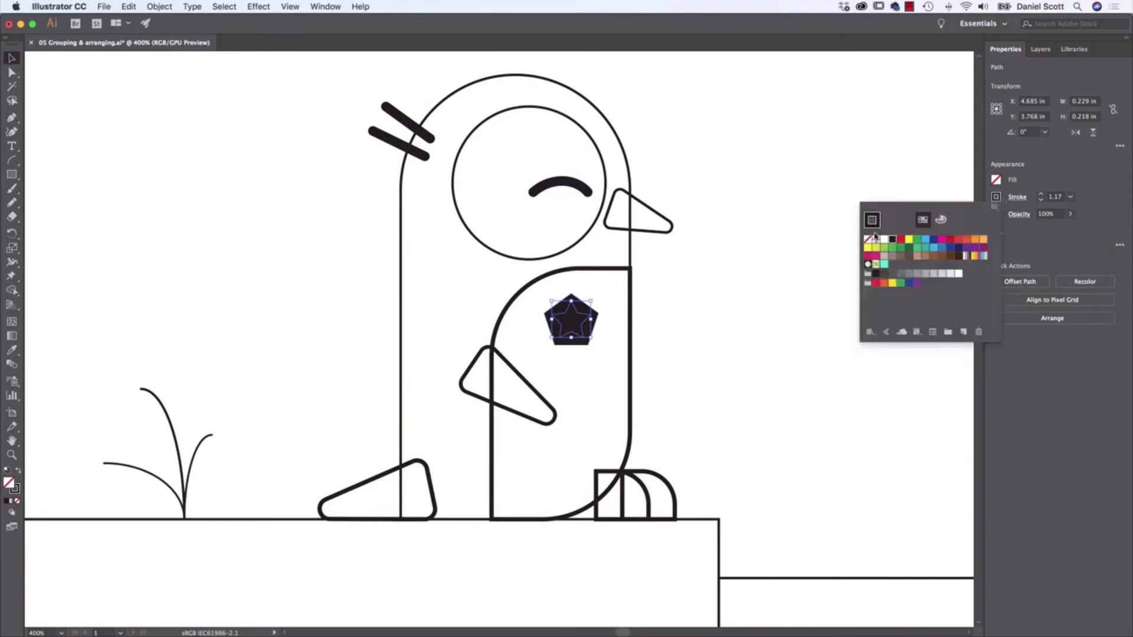
{"action": "left_click", "coordinate": [868, 239]}
{"action": "left_click", "coordinate": [996, 180]}
{"action": "left_click", "coordinate": [996, 180]}
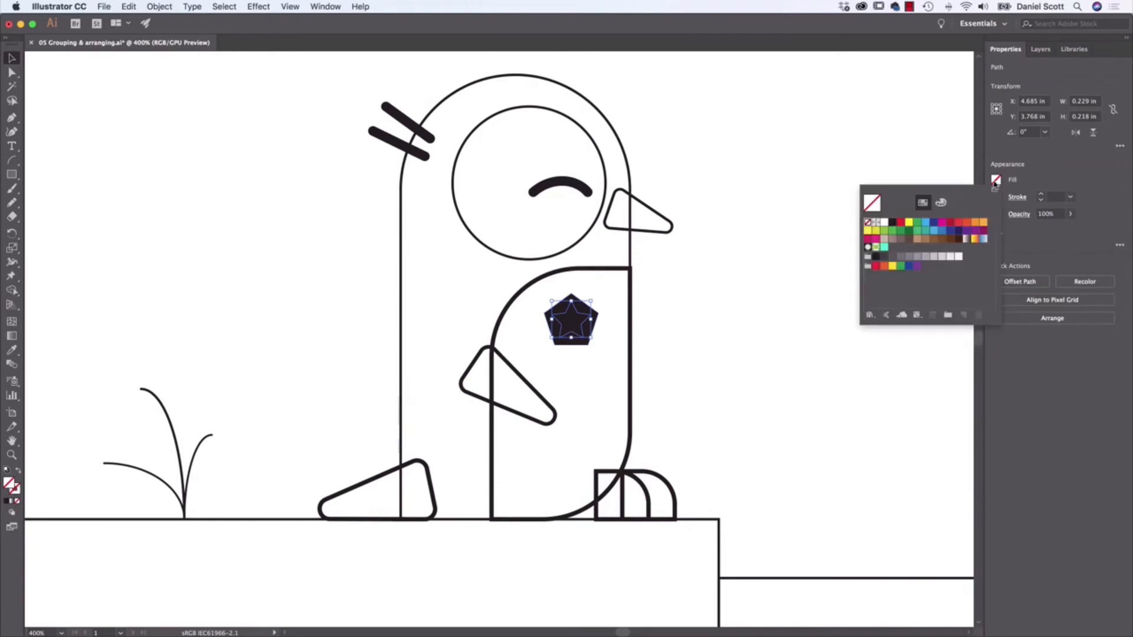
{"action": "left_click", "coordinate": [884, 223]}
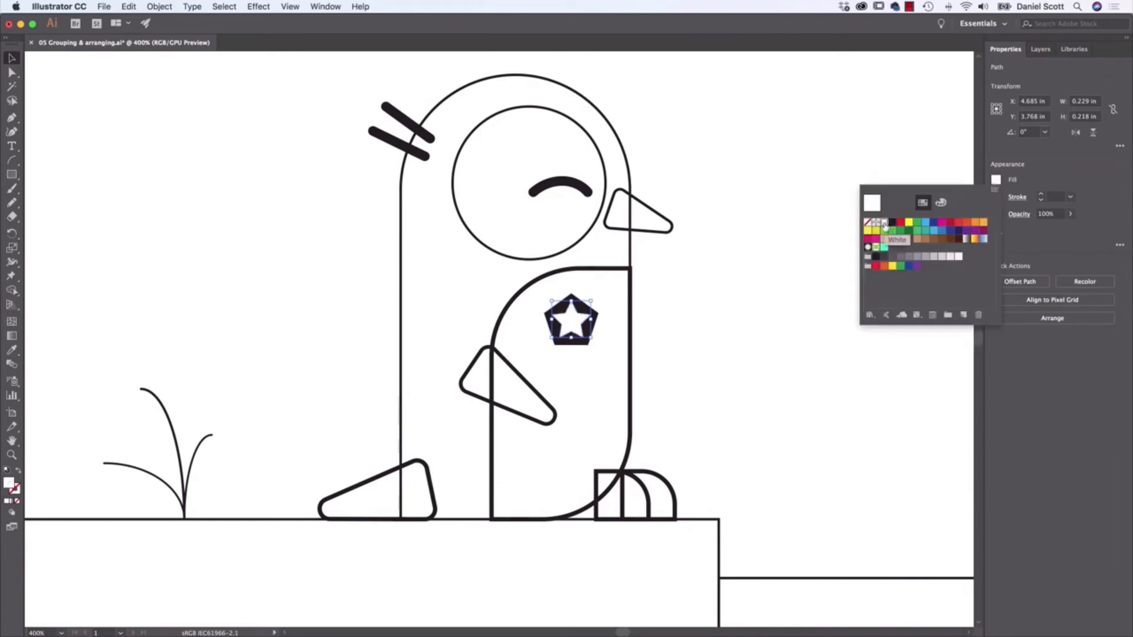
{"action": "left_click", "coordinate": [735, 322]}
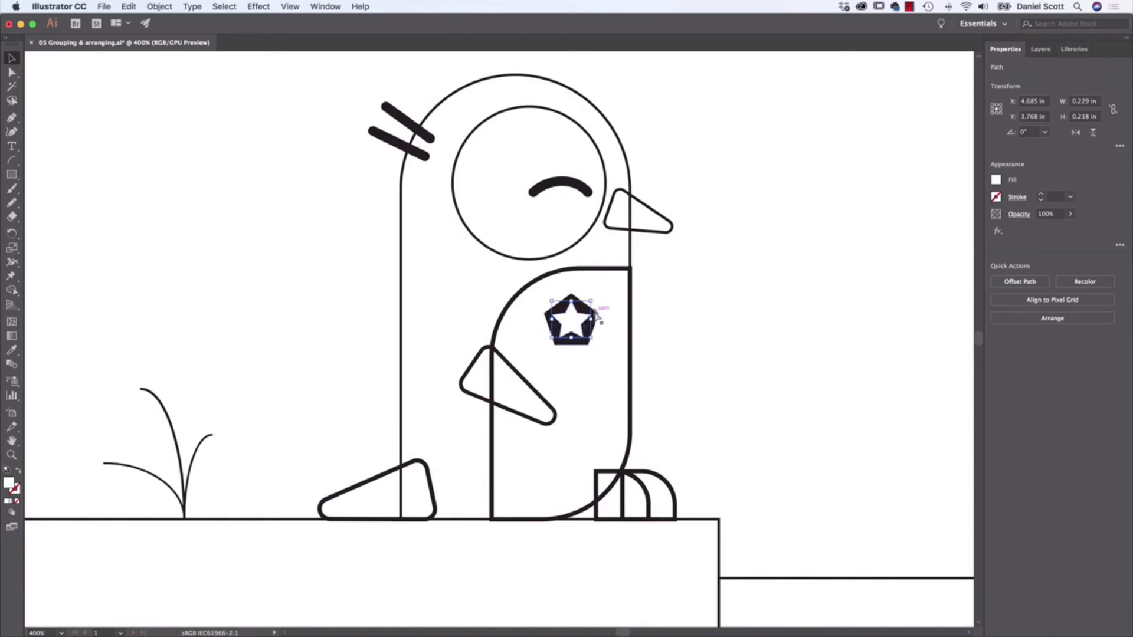
Select the badge's pentagon and star together, try moving both across the belly, and undo the move
{"action": "key", "text": "super+equal"}
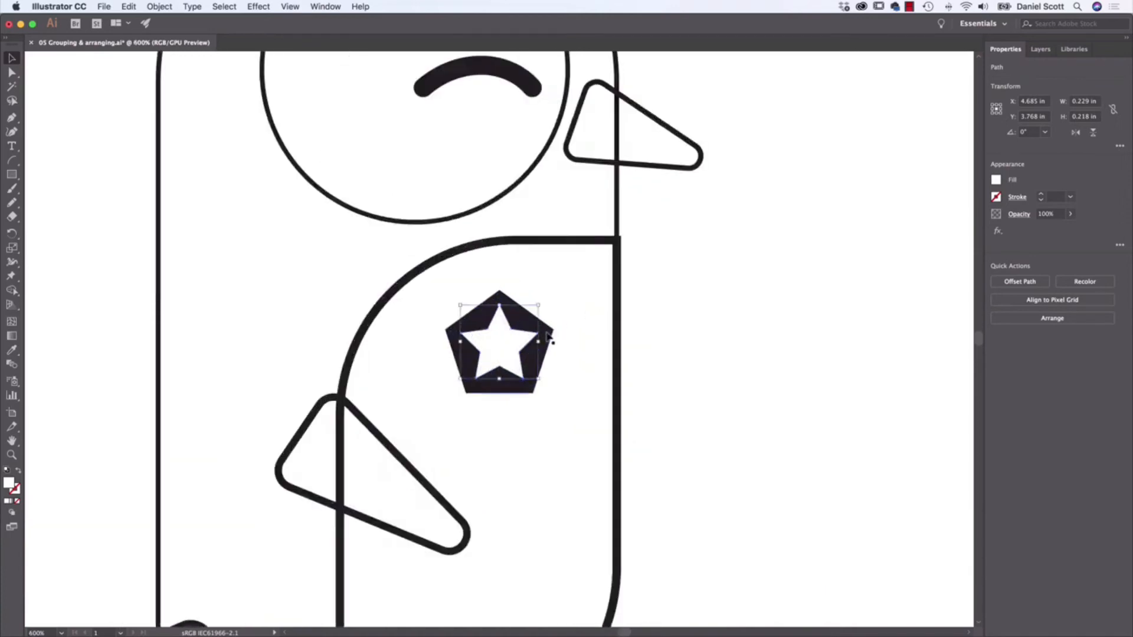
{"action": "left_click", "coordinate": [548, 338]}
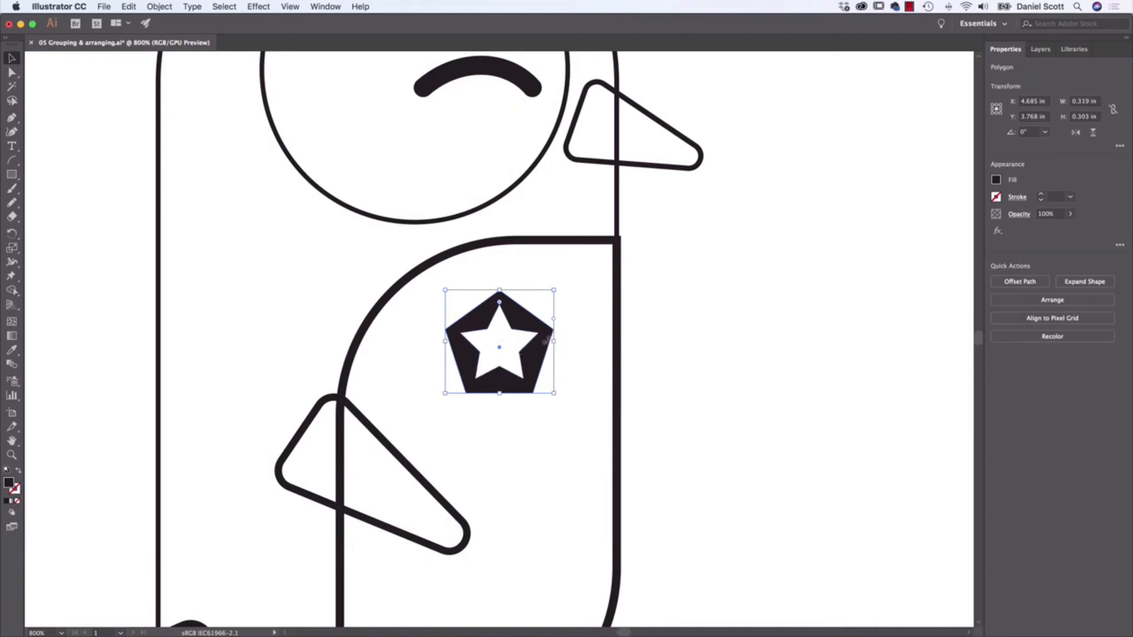
{"action": "left_click_drag", "start_coordinate": [555, 339], "coordinate": [551, 366]}
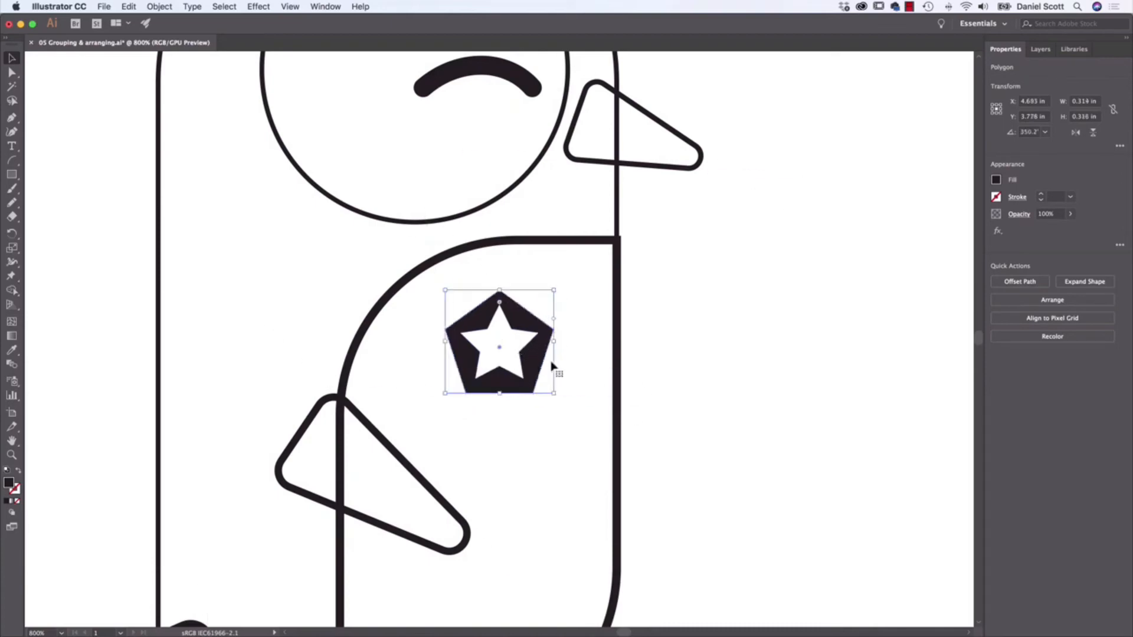
{"action": "left_click", "coordinate": [504, 339], "text": "shift"}
{"action": "left_click_drag", "start_coordinate": [499, 331], "coordinate": [552, 343]}
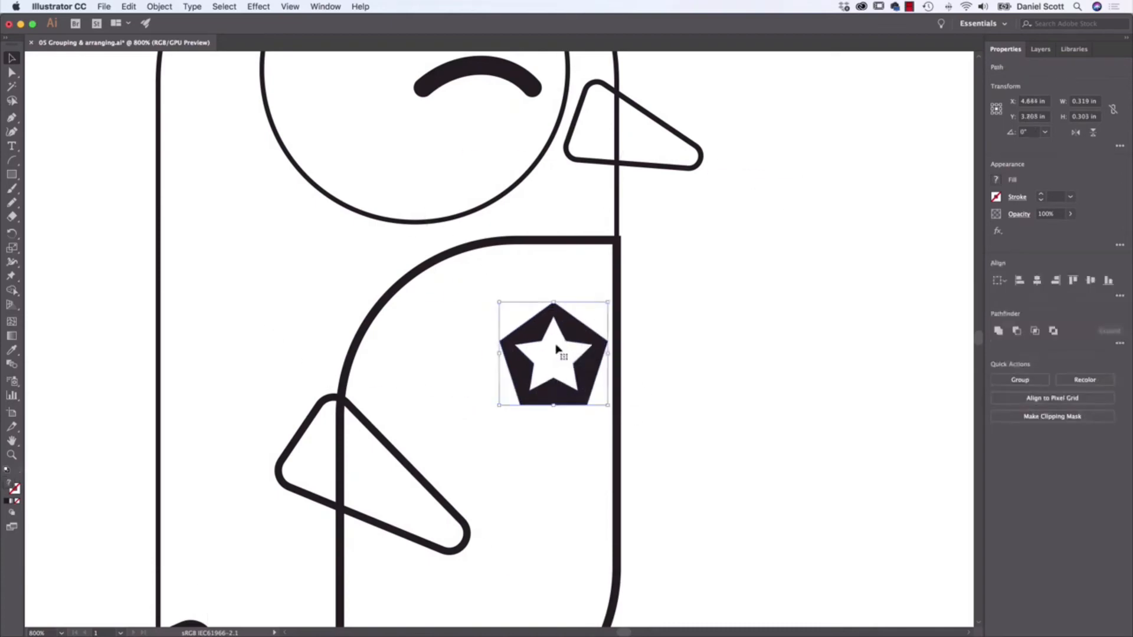
{"action": "key", "text": "super+z"}
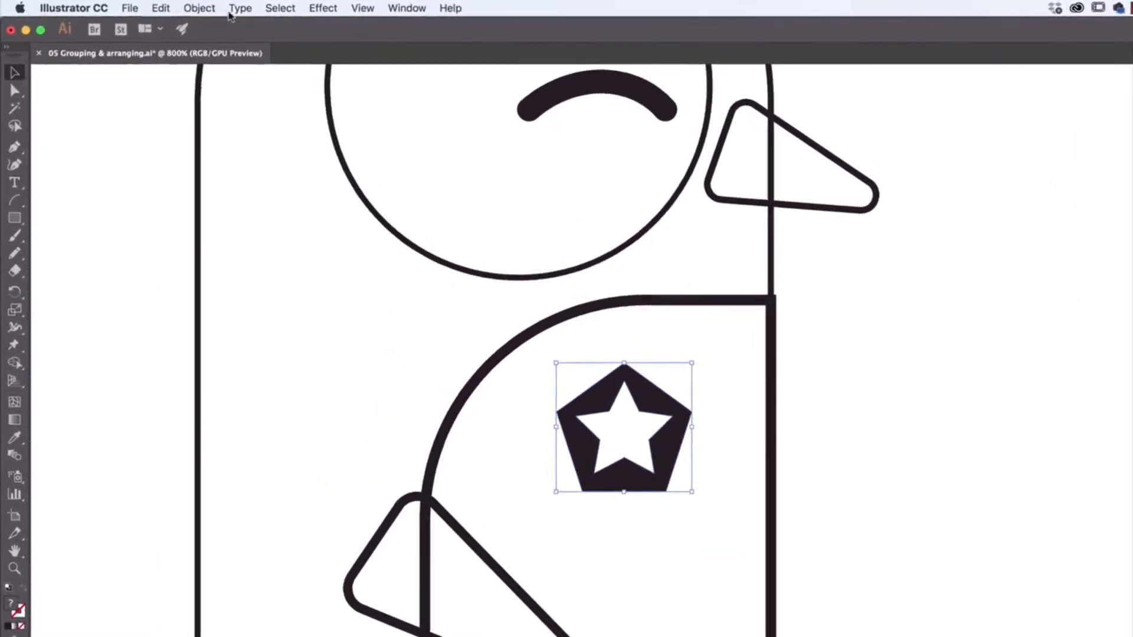
Group the selected pentagon and star, and deselect the group
{"action": "left_click", "coordinate": [209, 10]}
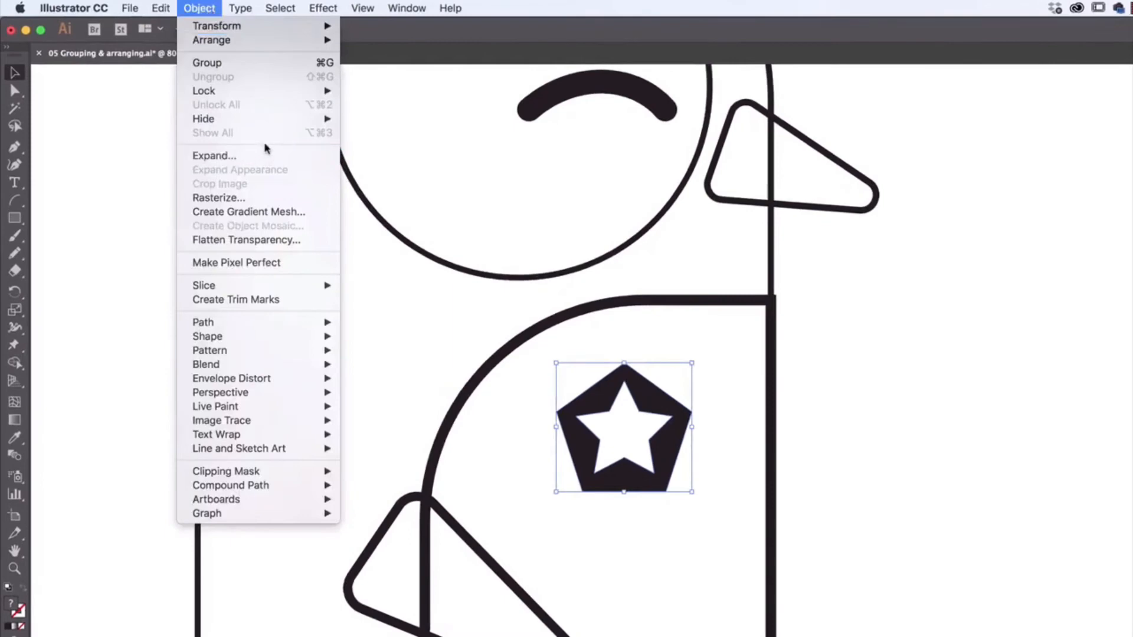
{"action": "left_click", "coordinate": [241, 63]}
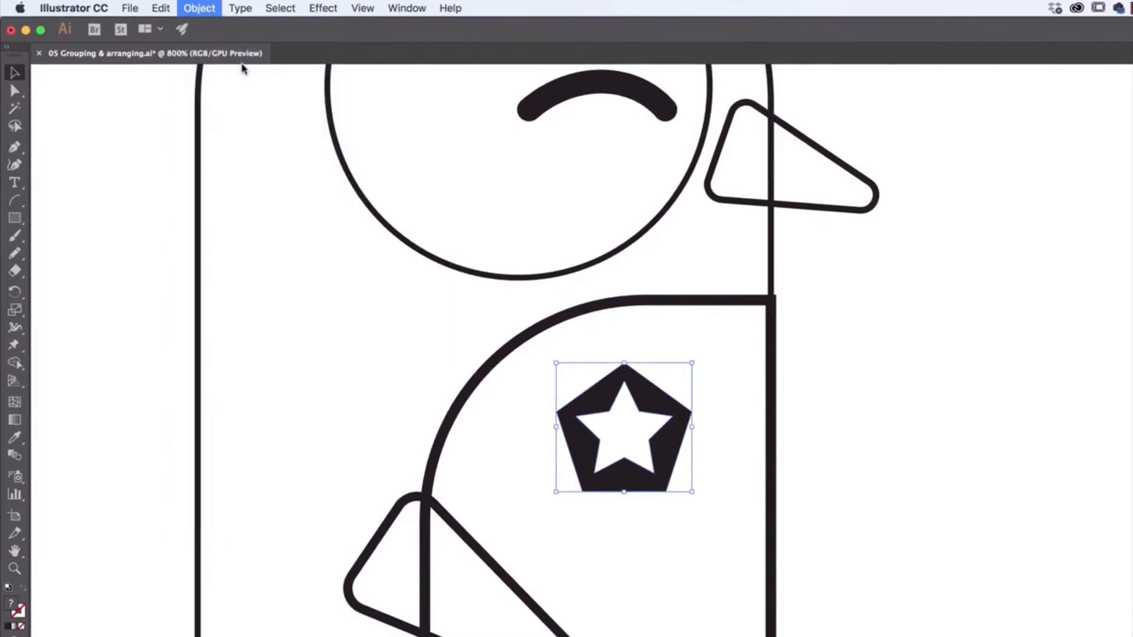
{"action": "left_click", "coordinate": [907, 397]}
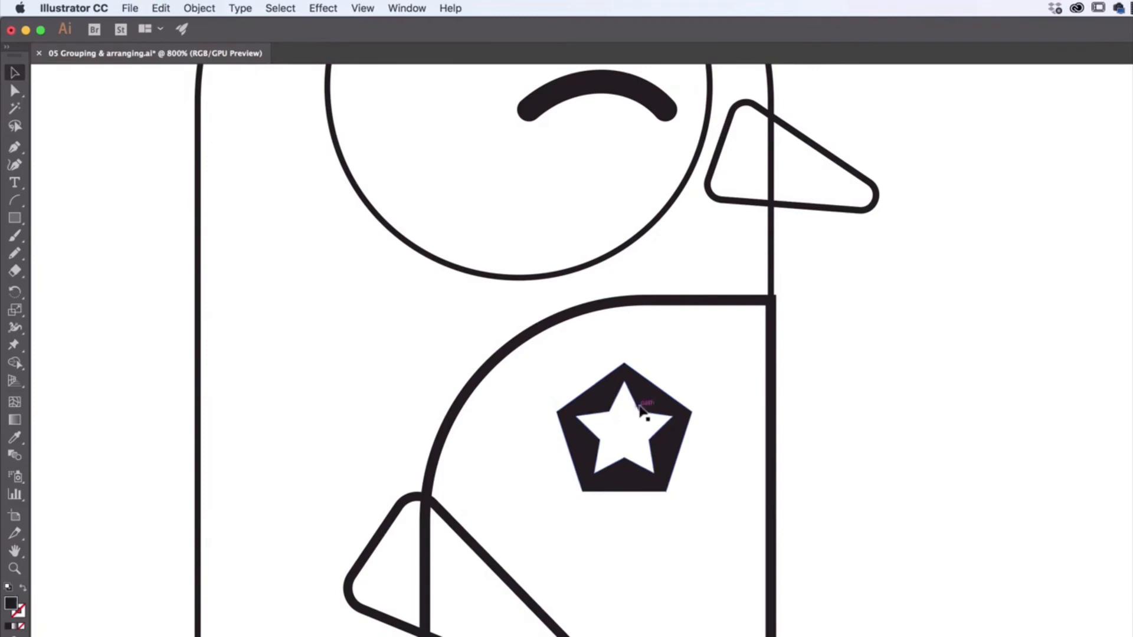
Move the grouped badge off the penguin's belly into the empty area beside it
{"action": "left_click_drag", "start_coordinate": [642, 410], "coordinate": [962, 465]}
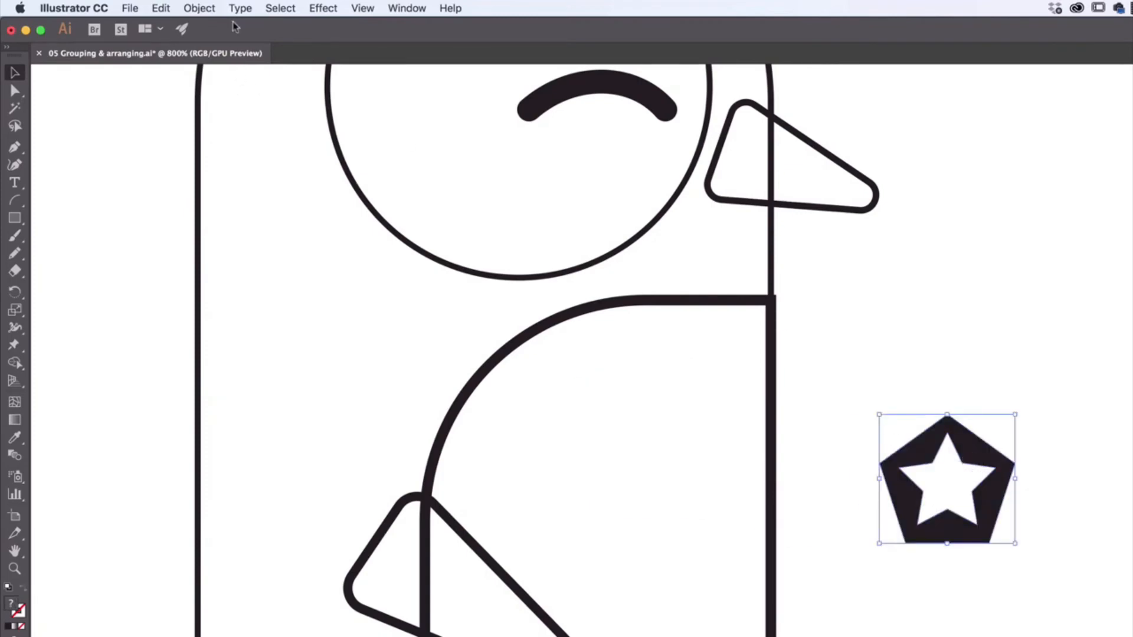
{"action": "left_click", "coordinate": [199, 8]}
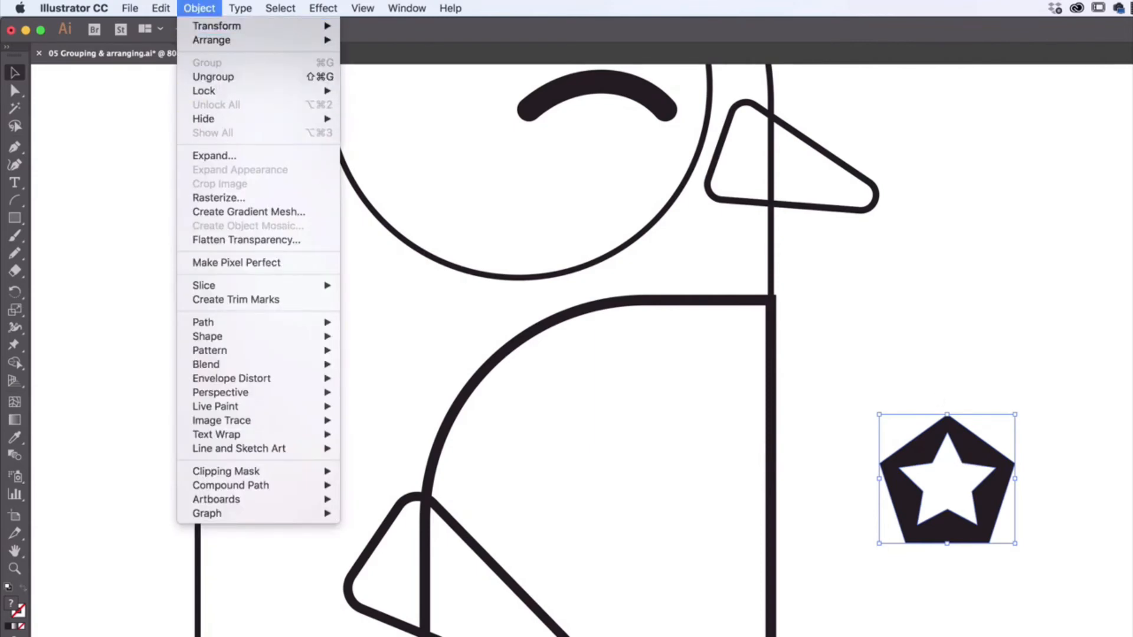
{"action": "left_click", "coordinate": [1047, 357]}
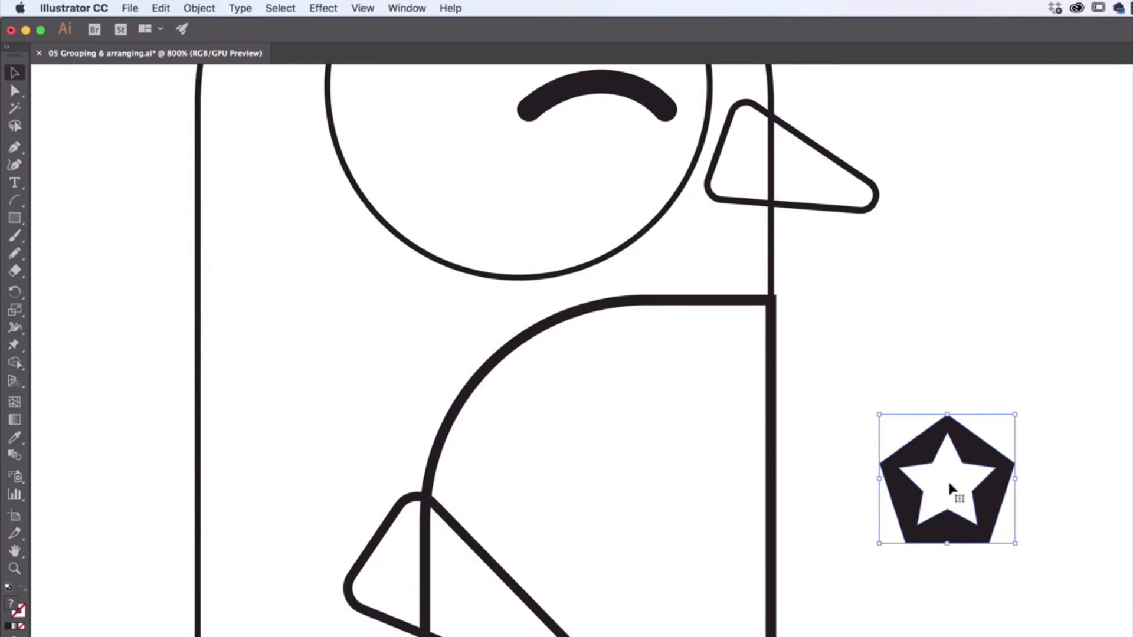
Select the belly outline, the beak and the grouped badge in turn
{"action": "left_click", "coordinate": [779, 409]}
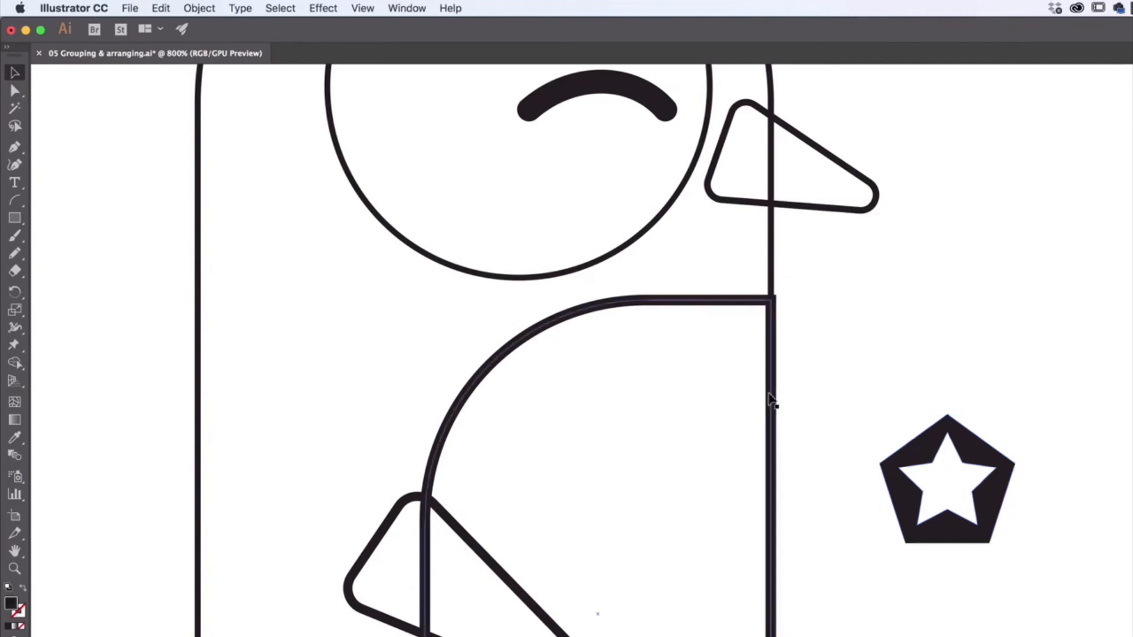
{"action": "left_click", "coordinate": [770, 401]}
{"action": "left_click", "coordinate": [834, 214]}
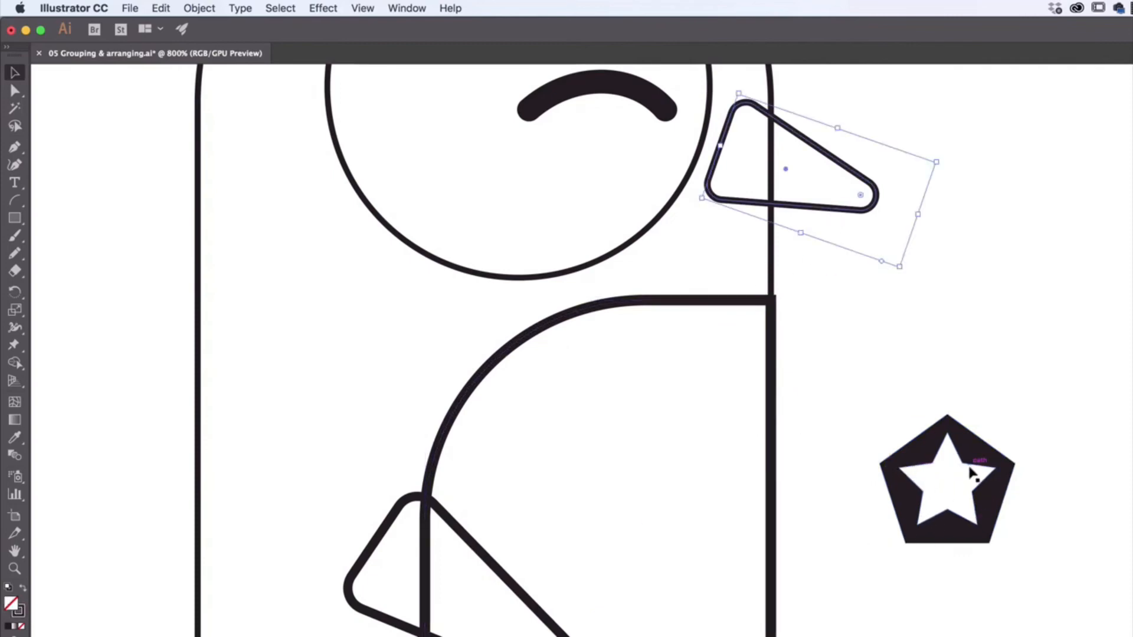
{"action": "left_click", "coordinate": [949, 497]}
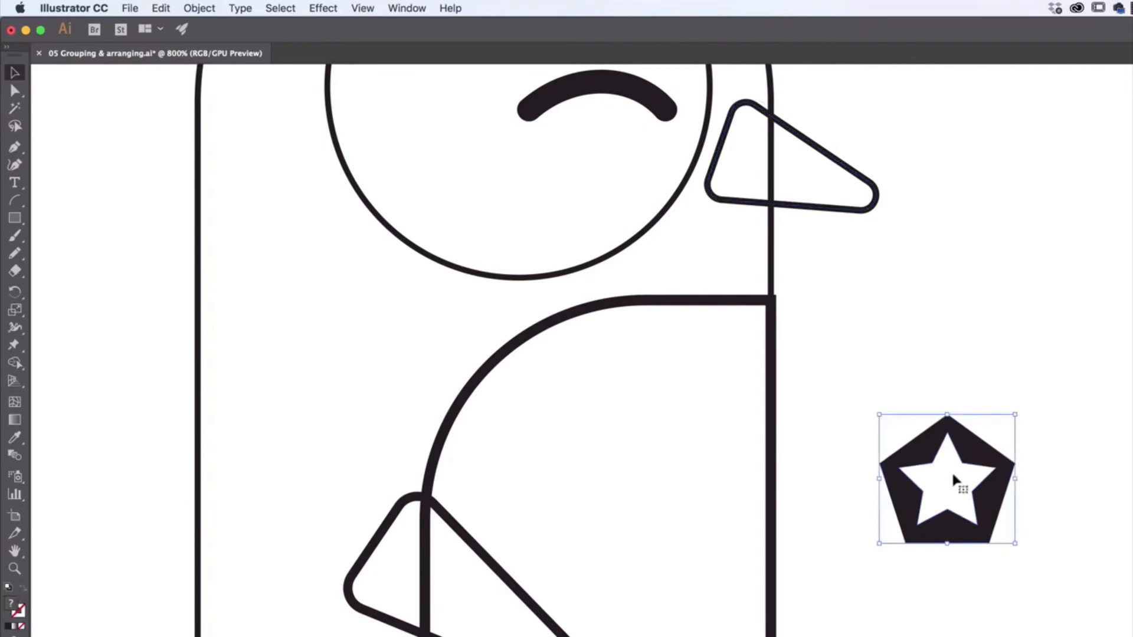
Enter isolation mode on the badge group, select its pentagon, deselect it and exit isolation mode
{"action": "double_click", "coordinate": [953, 475]}
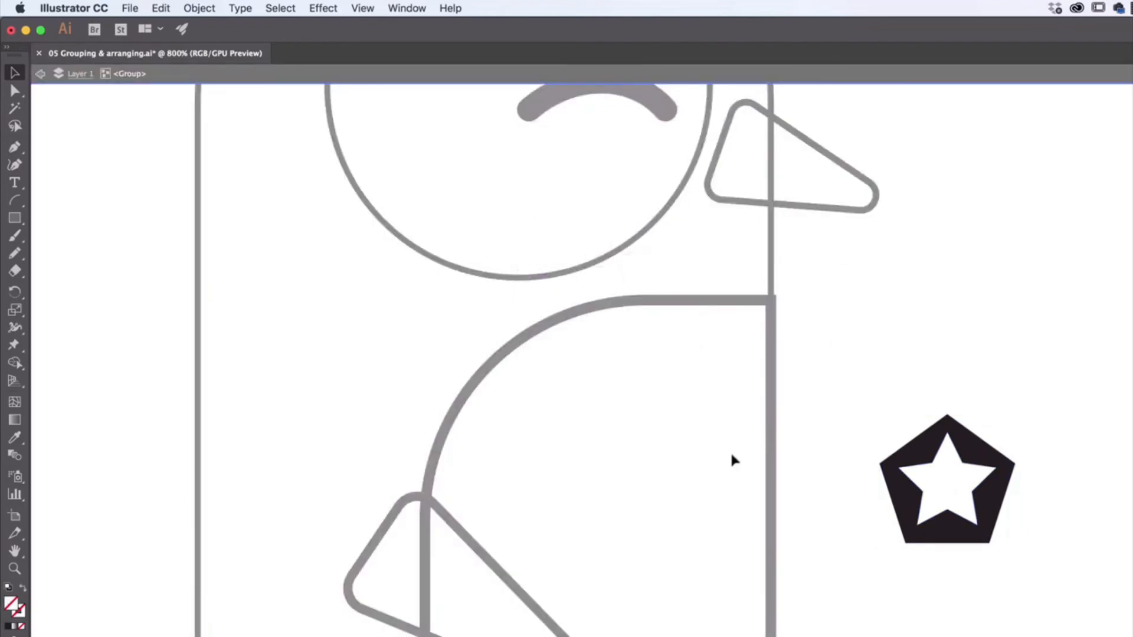
{"action": "left_click", "coordinate": [938, 478]}
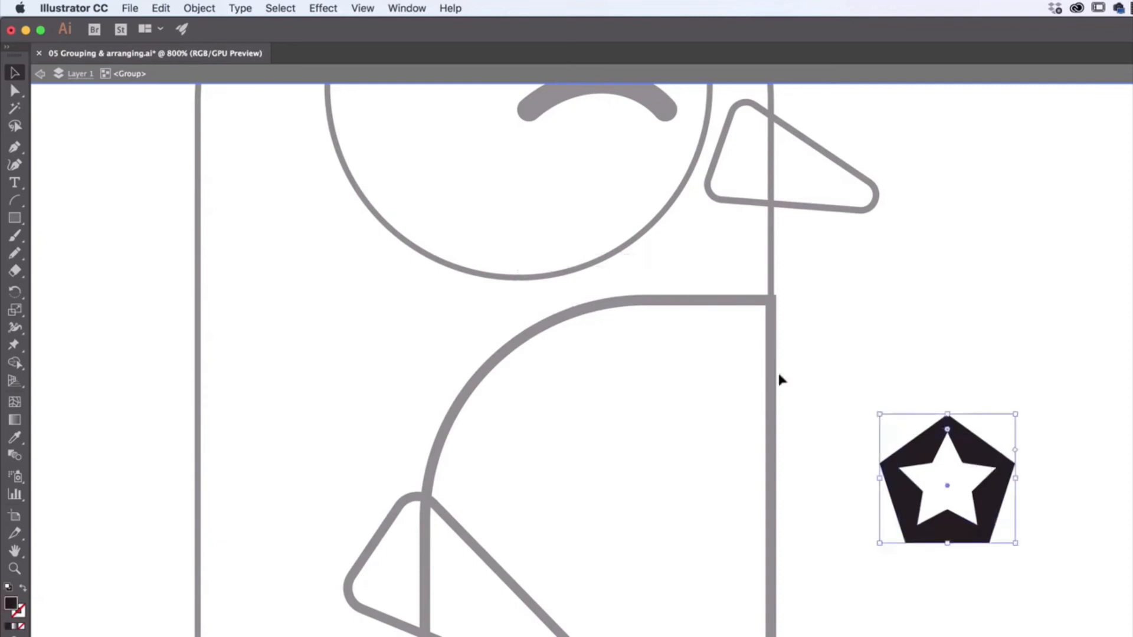
{"action": "left_click", "coordinate": [706, 332]}
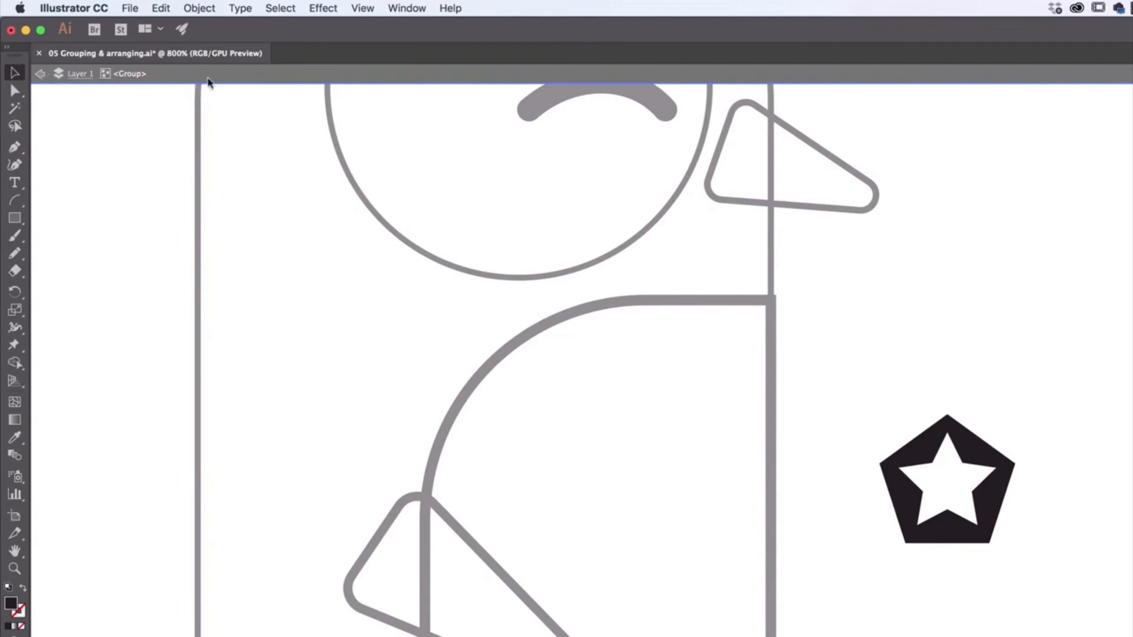
{"action": "left_click", "coordinate": [39, 74]}
{"action": "left_click", "coordinate": [39, 74]}
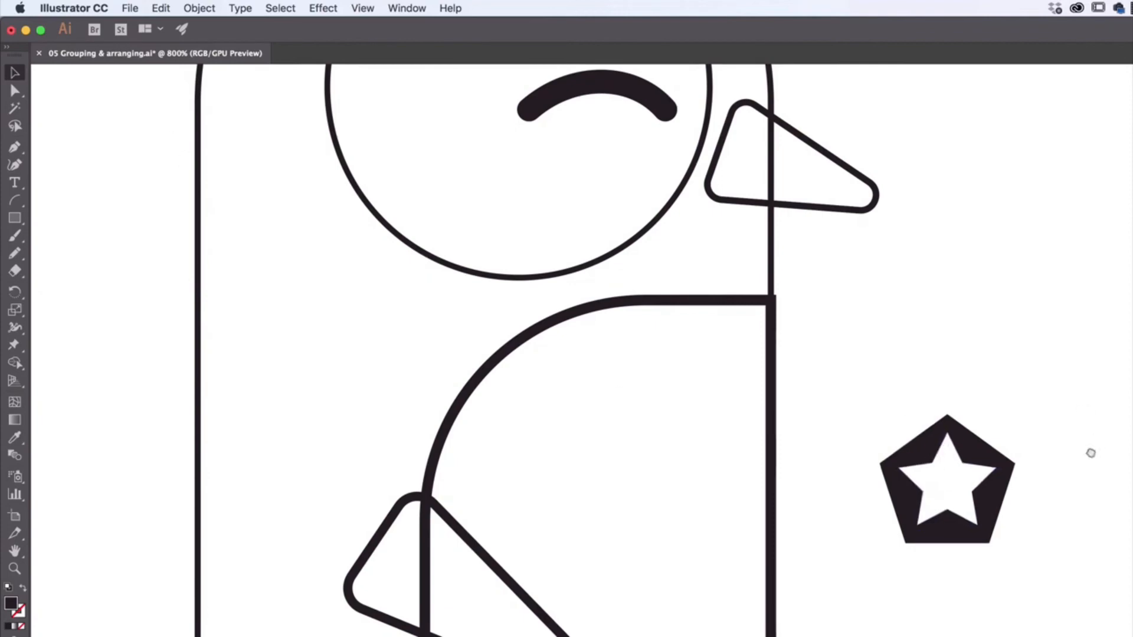
Enter isolation mode on the badge group and exit it again without editing its shapes
{"action": "left_click_drag", "start_coordinate": [1090, 453], "coordinate": [299, 207]}
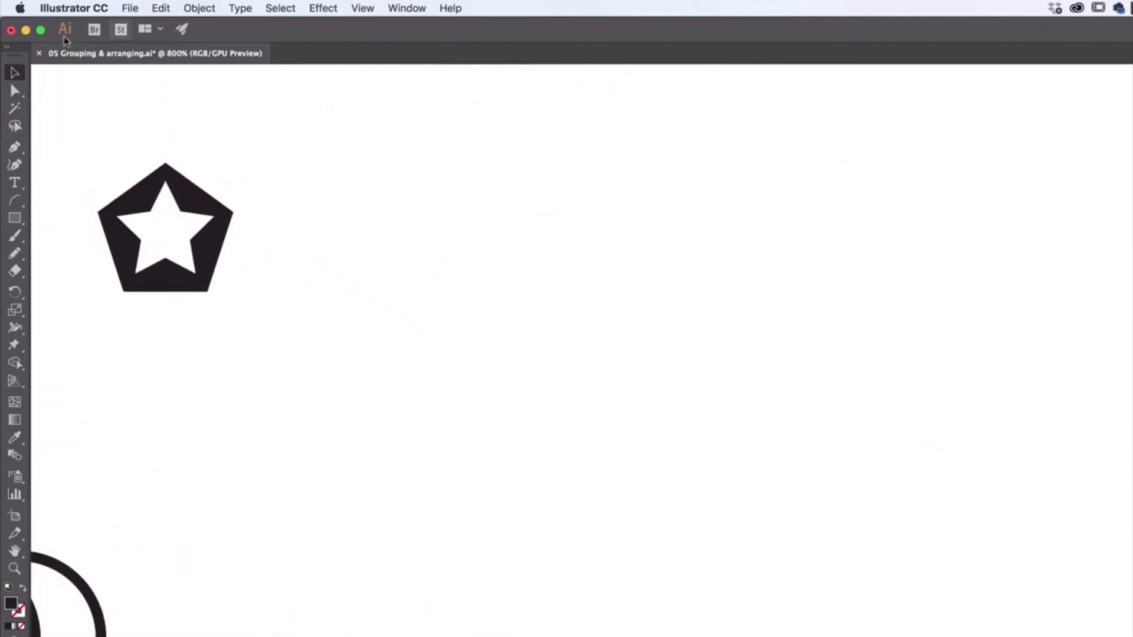
{"action": "double_click", "coordinate": [172, 240]}
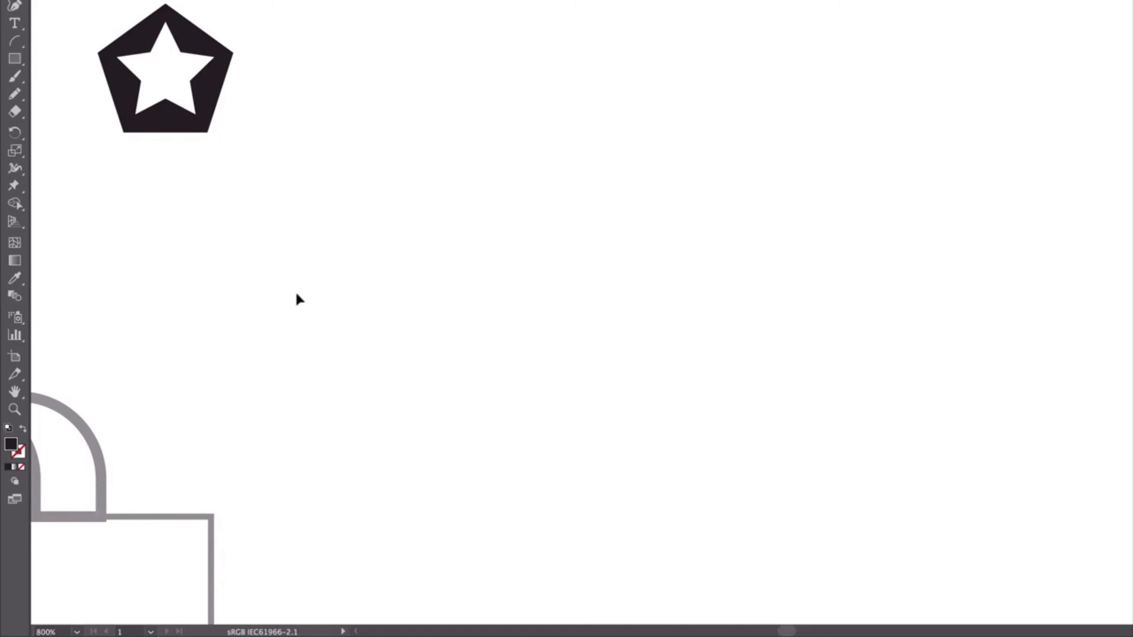
{"action": "left_click_drag", "start_coordinate": [300, 282], "coordinate": [650, 227]}
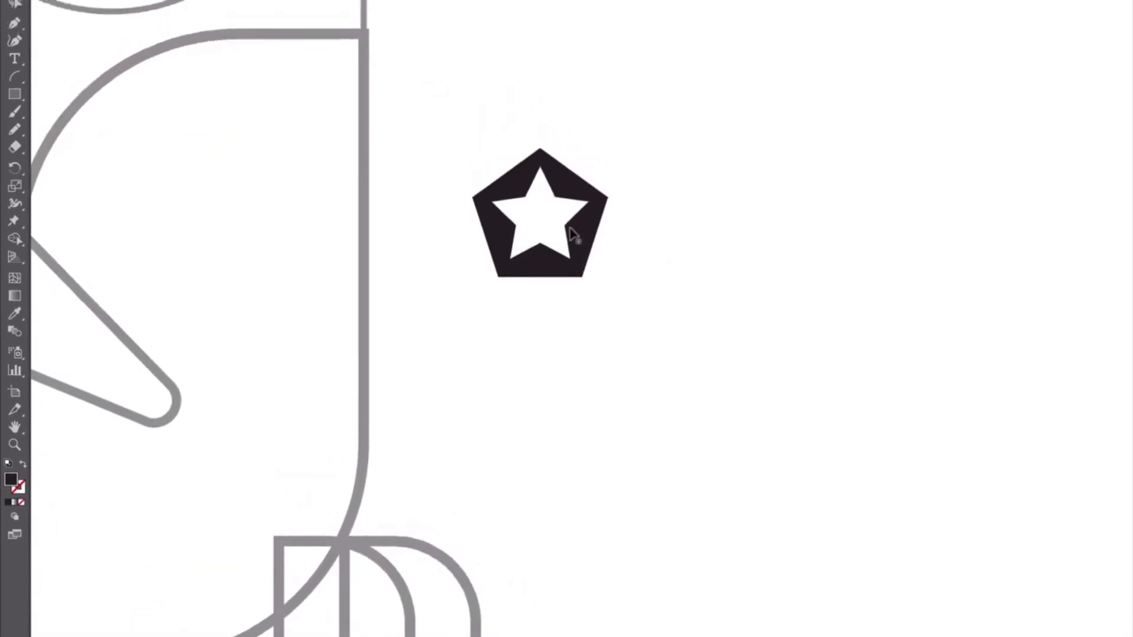
{"action": "left_click", "coordinate": [40, 75]}
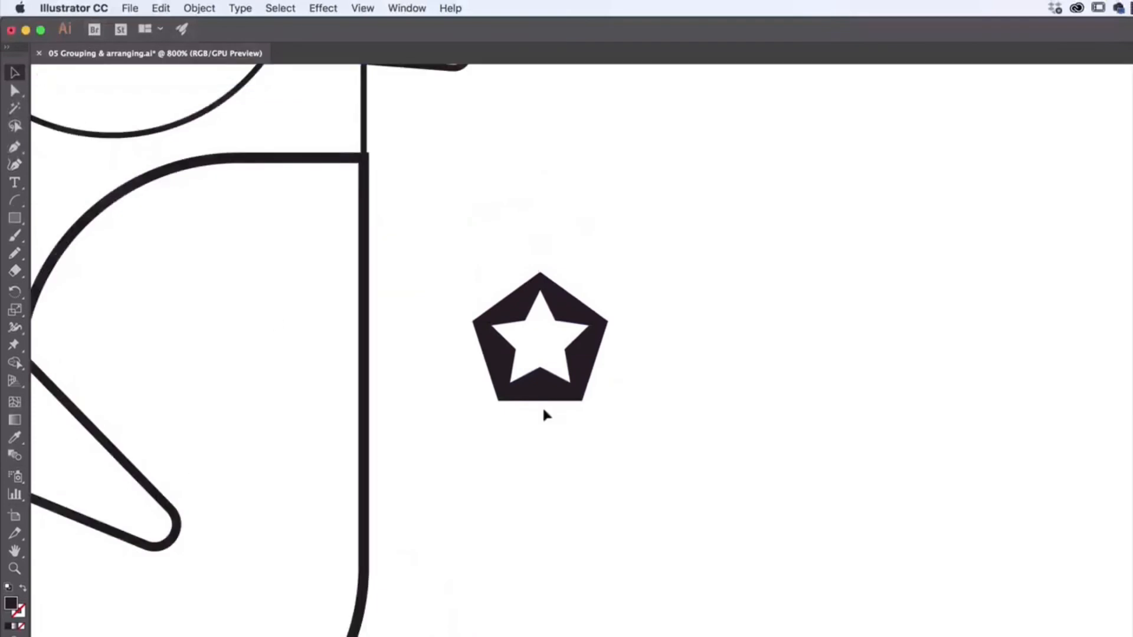
Move the grouped badge slightly upward and further away from the penguin's belly, and check the object commands offered for it
{"action": "left_click", "coordinate": [565, 317]}
{"action": "left_click_drag", "start_coordinate": [557, 343], "coordinate": [594, 323]}
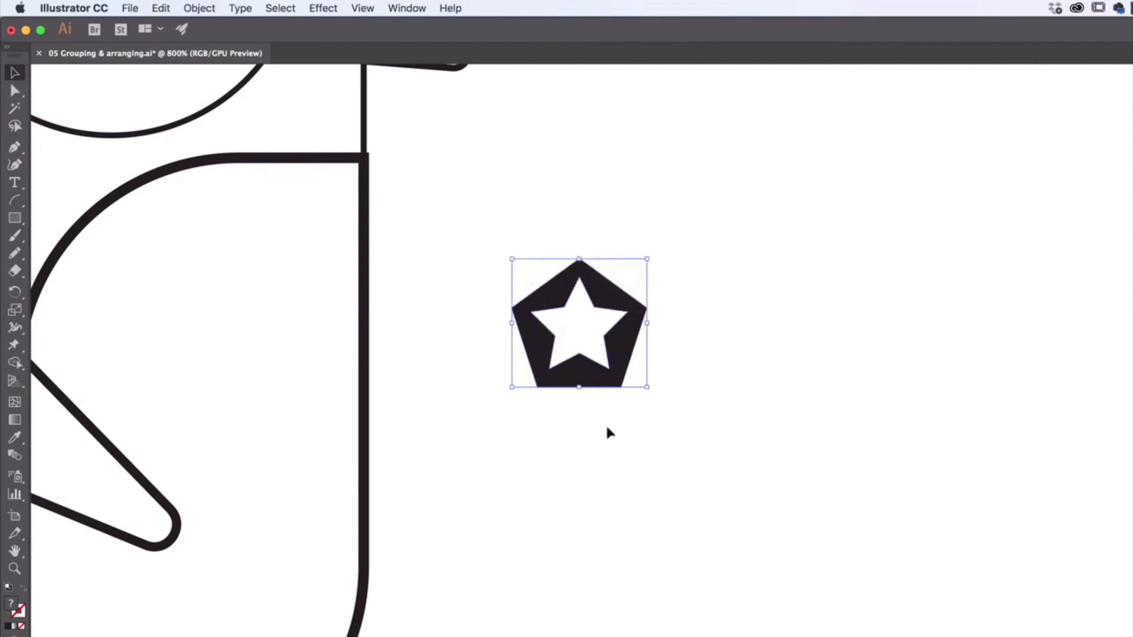
{"action": "left_click", "coordinate": [199, 8]}
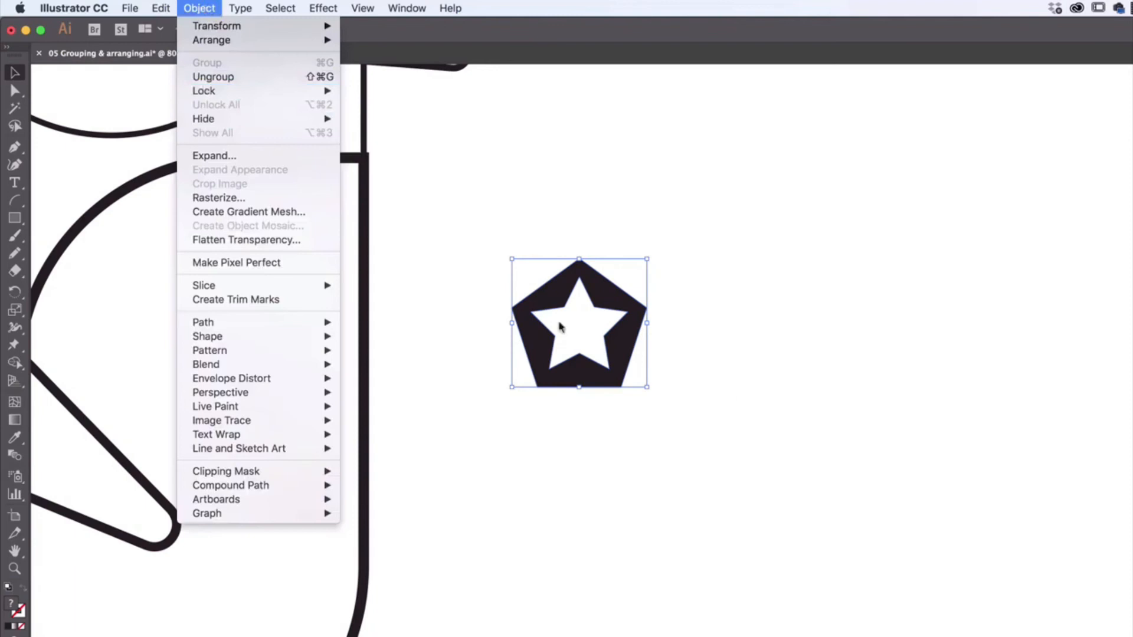
{"action": "left_click", "coordinate": [582, 328]}
In the badge group's isolation mode, move the star off-centre toward the pentagon's lower-right edge, and exit isolation mode
{"action": "double_click", "coordinate": [582, 328]}
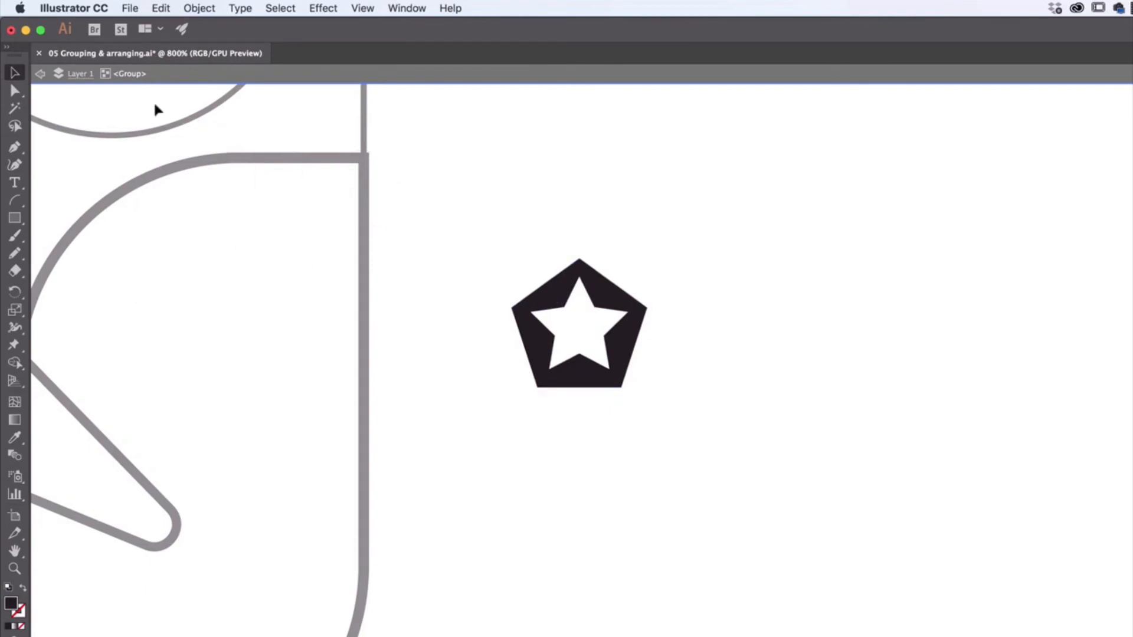
{"action": "left_click", "coordinate": [612, 307]}
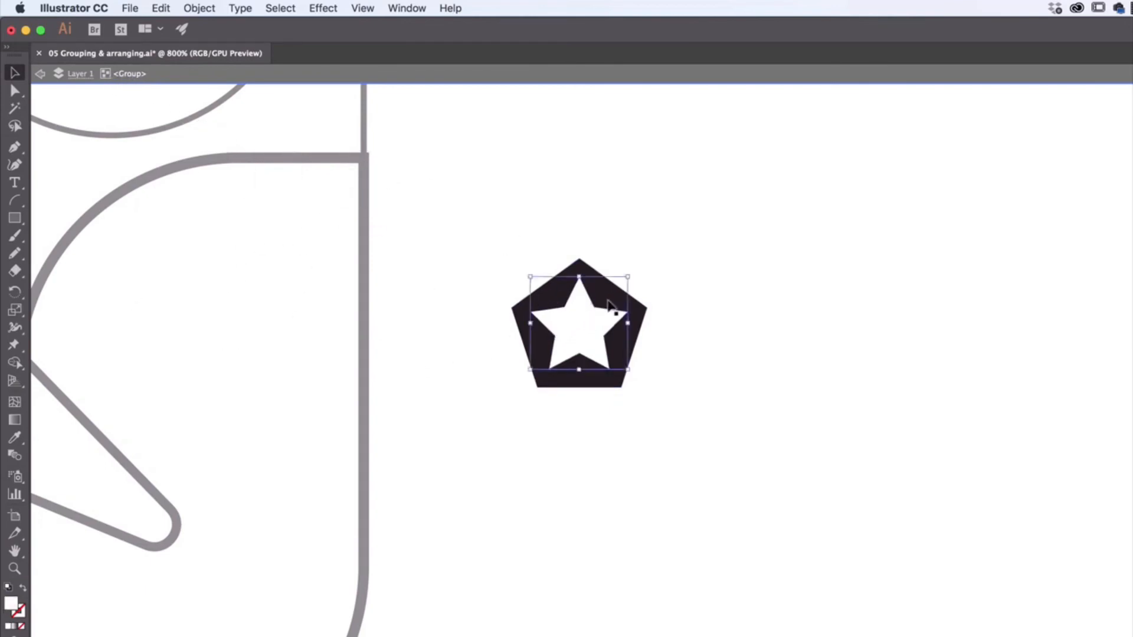
{"action": "left_click_drag", "start_coordinate": [597, 326], "coordinate": [624, 365]}
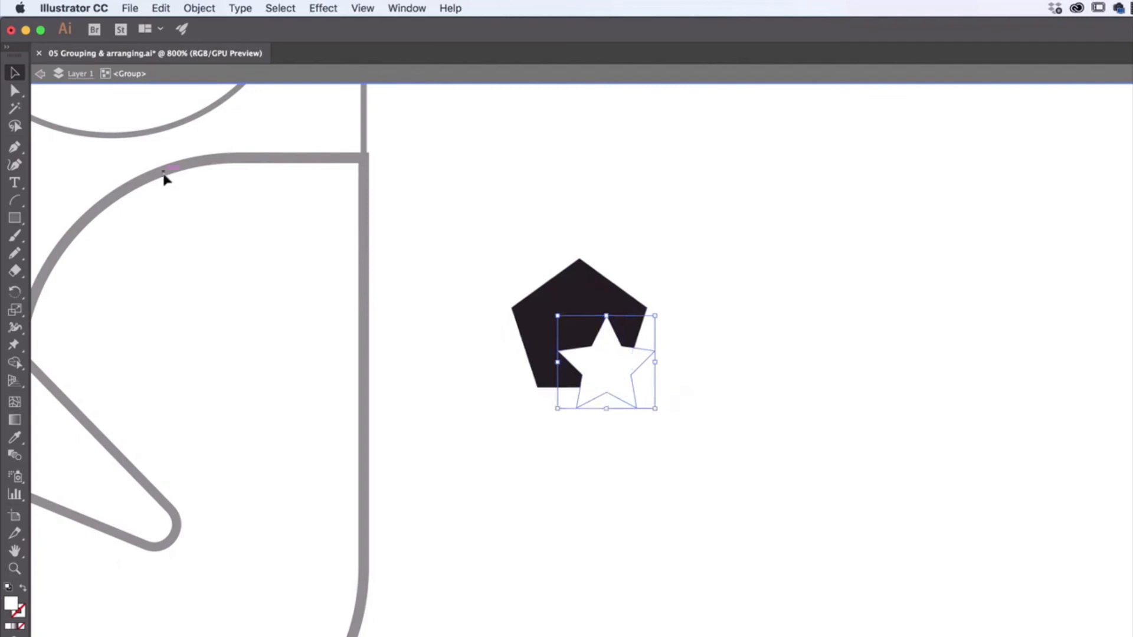
{"action": "left_click", "coordinate": [40, 77]}
{"action": "left_click", "coordinate": [40, 77]}
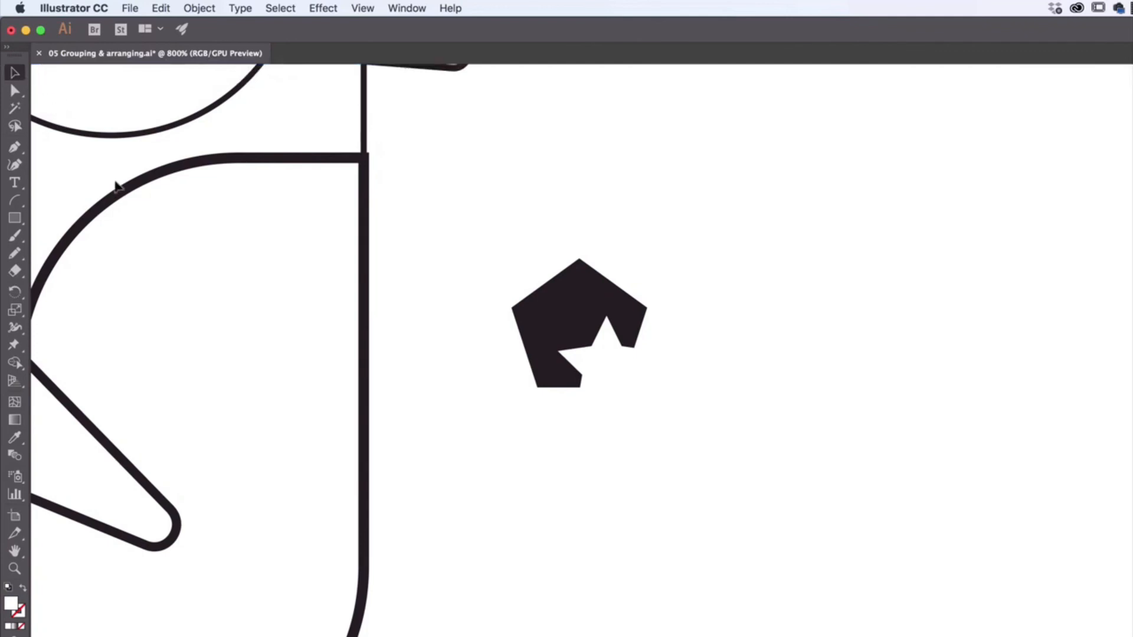
Move the badge group up and to the right, and centre its star horizontally and vertically on the pentagon in isolation mode
{"action": "left_click_drag", "start_coordinate": [563, 333], "coordinate": [600, 372]}
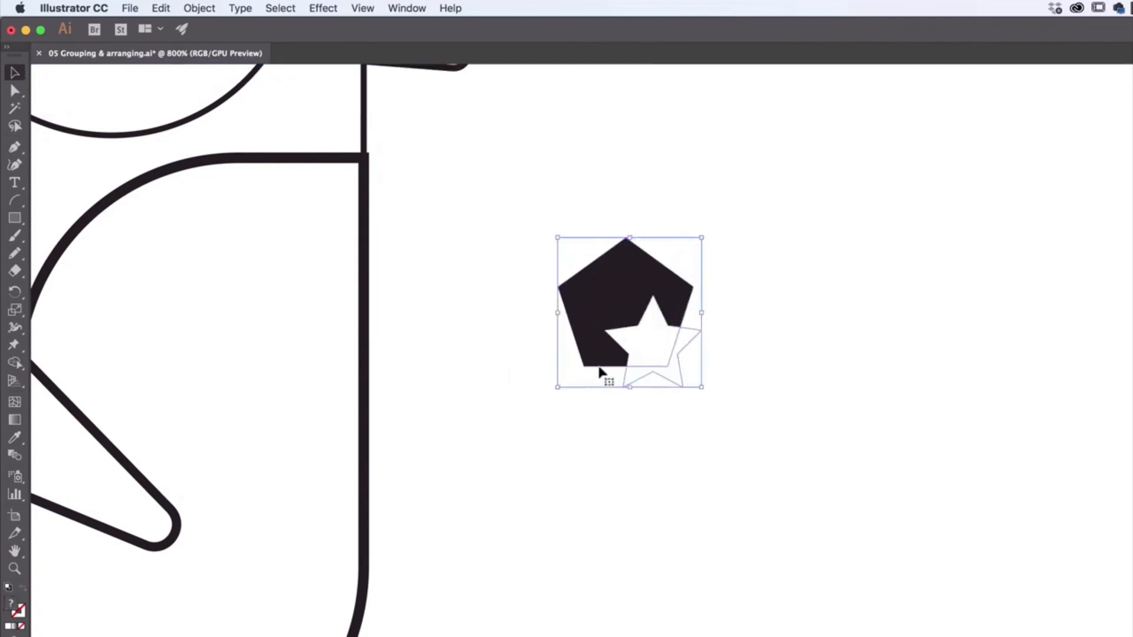
{"action": "double_click", "coordinate": [629, 310]}
{"action": "left_click_drag", "start_coordinate": [661, 354], "coordinate": [647, 329]}
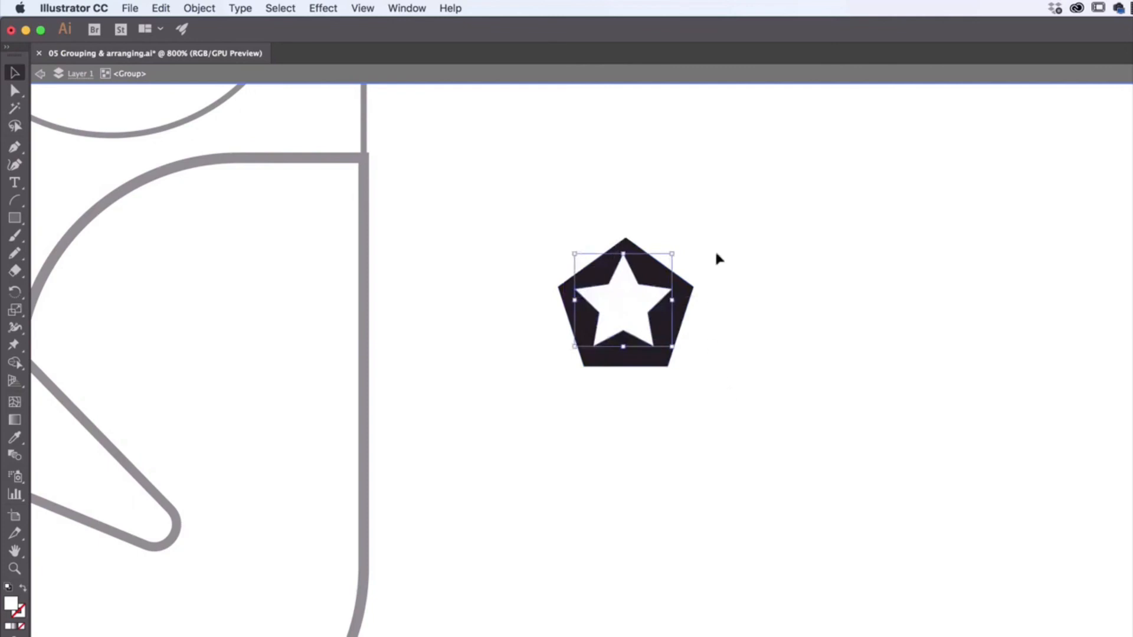
{"action": "left_click", "coordinate": [1042, 281]}
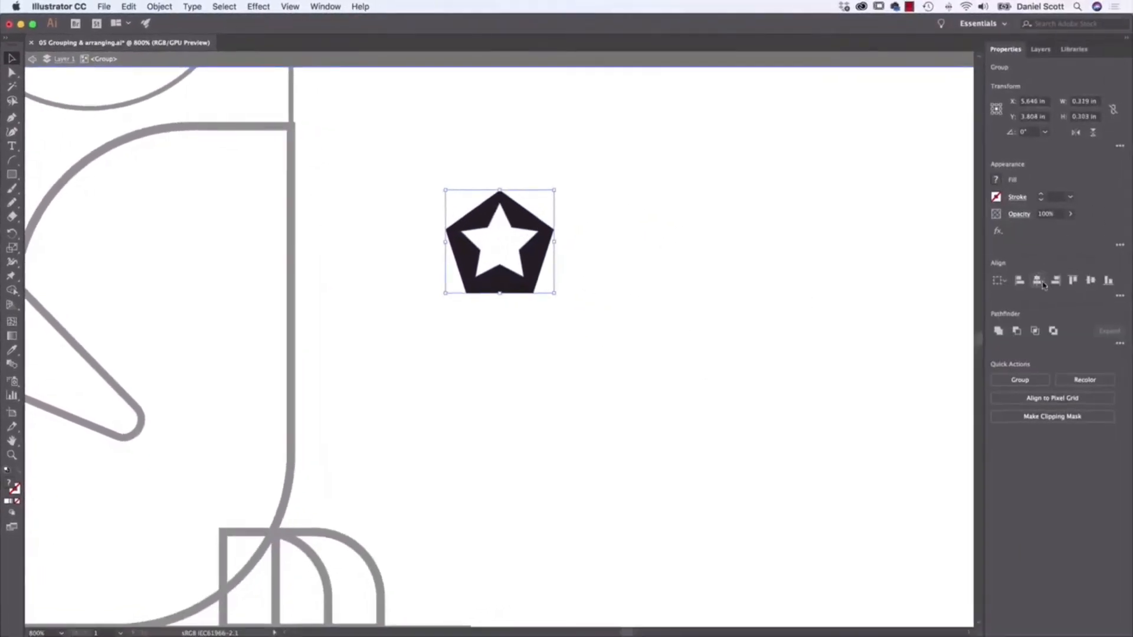
{"action": "left_click", "coordinate": [1095, 281]}
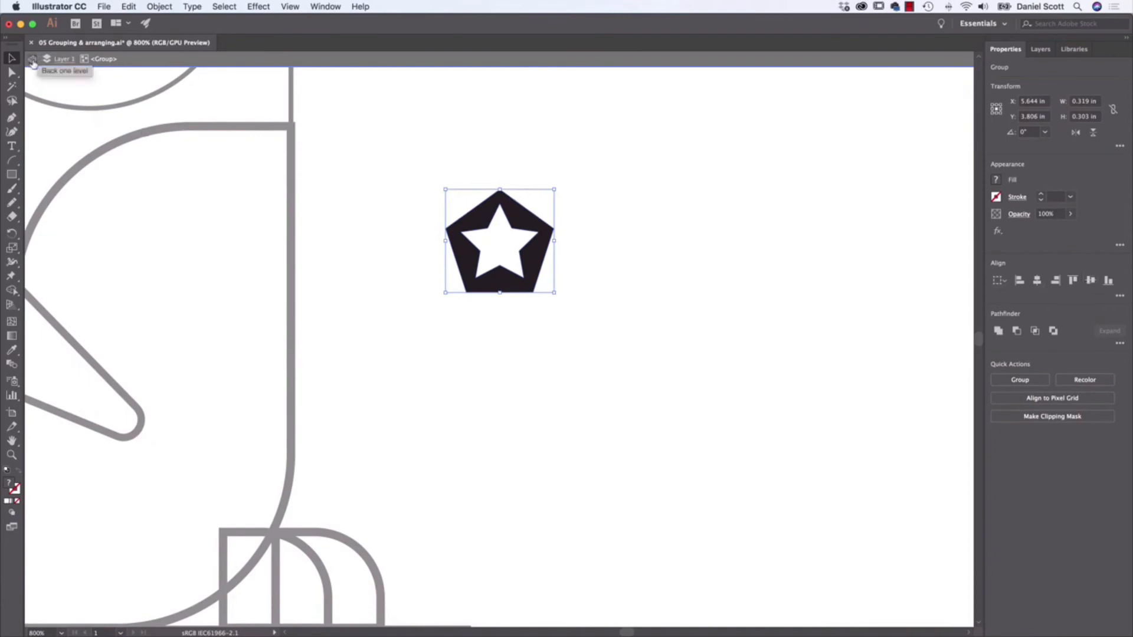
{"action": "double_click", "coordinate": [705, 189]}
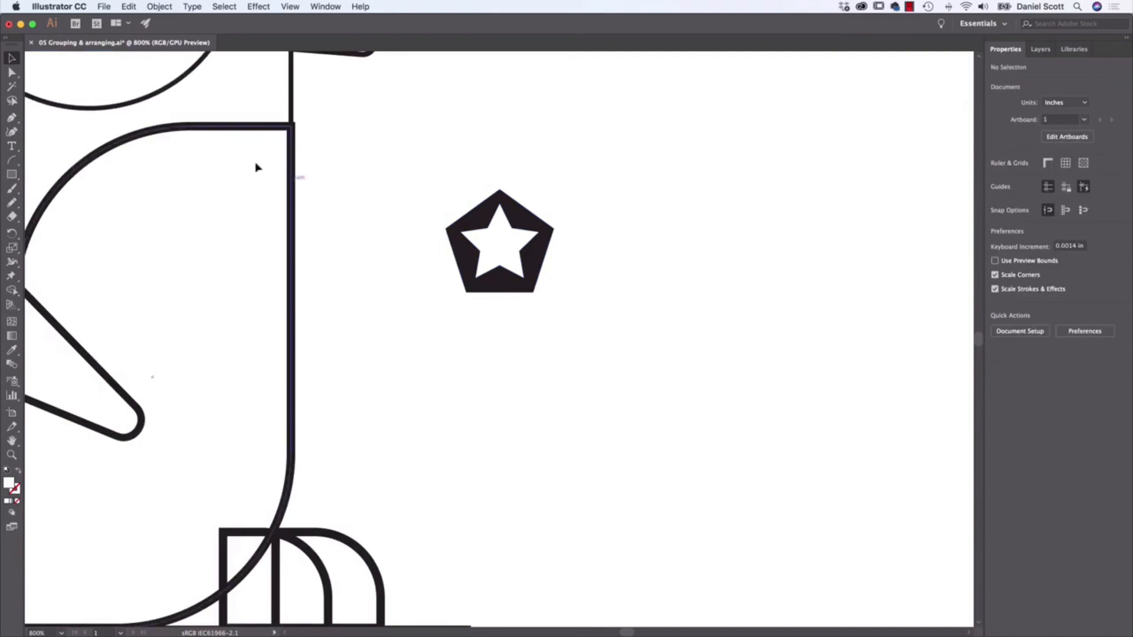
Examine which object and file commands are available while the badge group is in isolation mode, and exit isolation mode
{"action": "left_click", "coordinate": [292, 213]}
{"action": "left_click", "coordinate": [311, 187]}
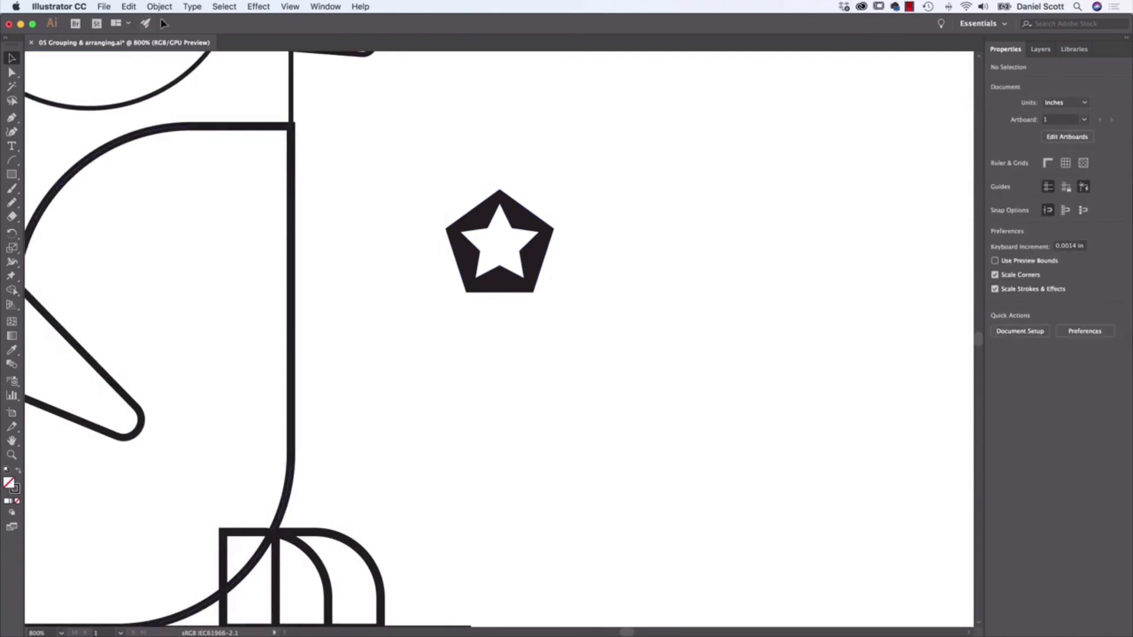
{"action": "left_click", "coordinate": [524, 288]}
{"action": "double_click", "coordinate": [523, 288]}
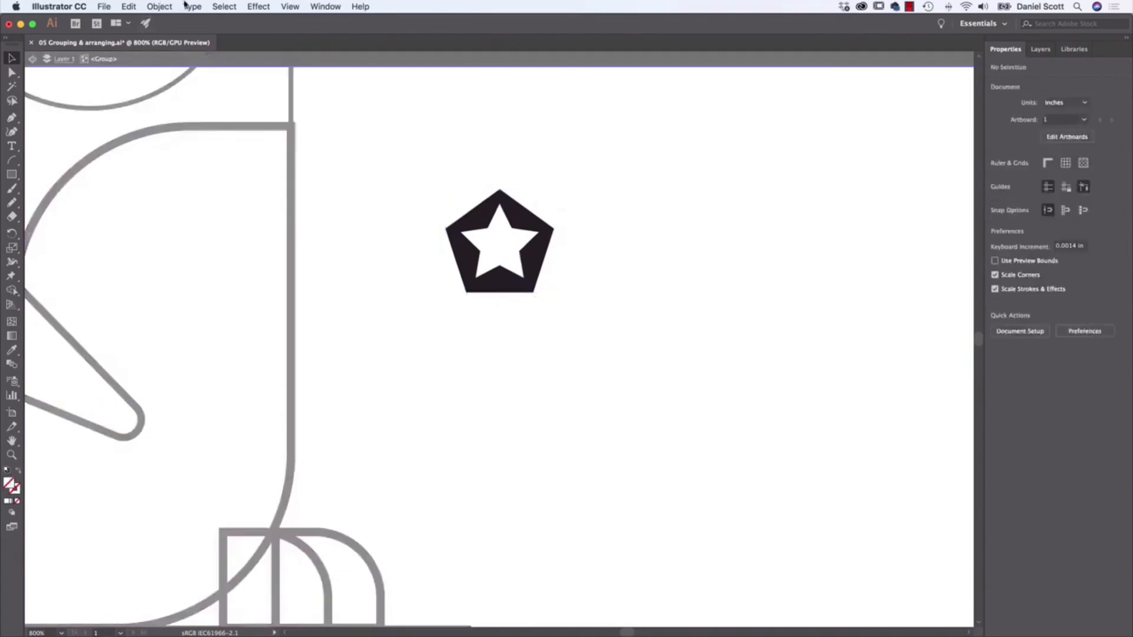
{"action": "left_click", "coordinate": [169, 5]}
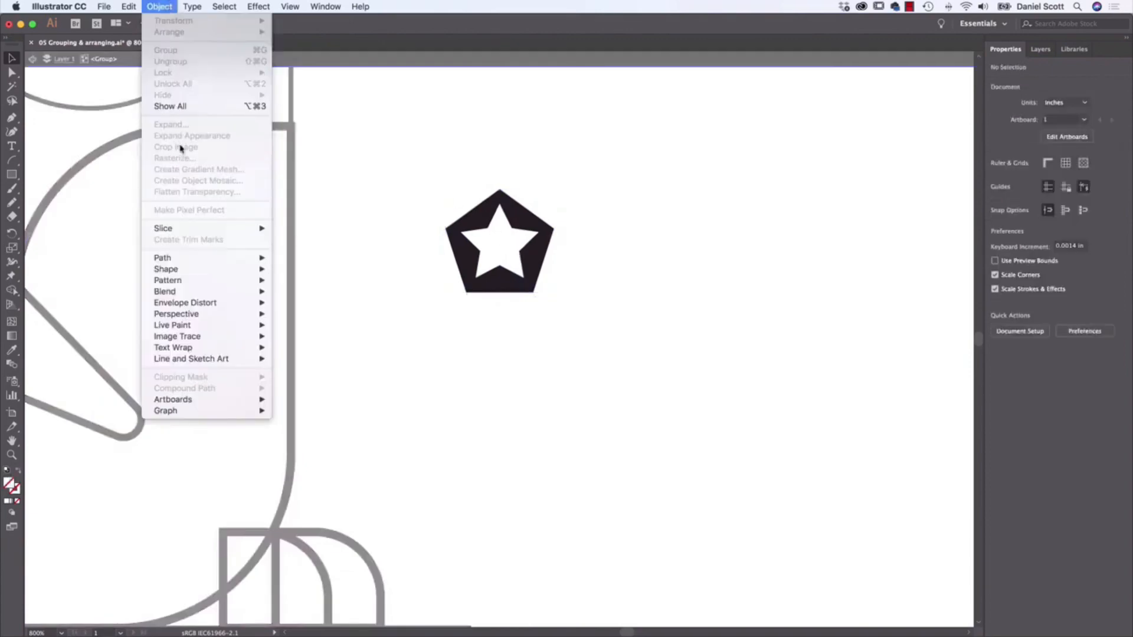
{"action": "mouse_move", "coordinate": [192, 7]}
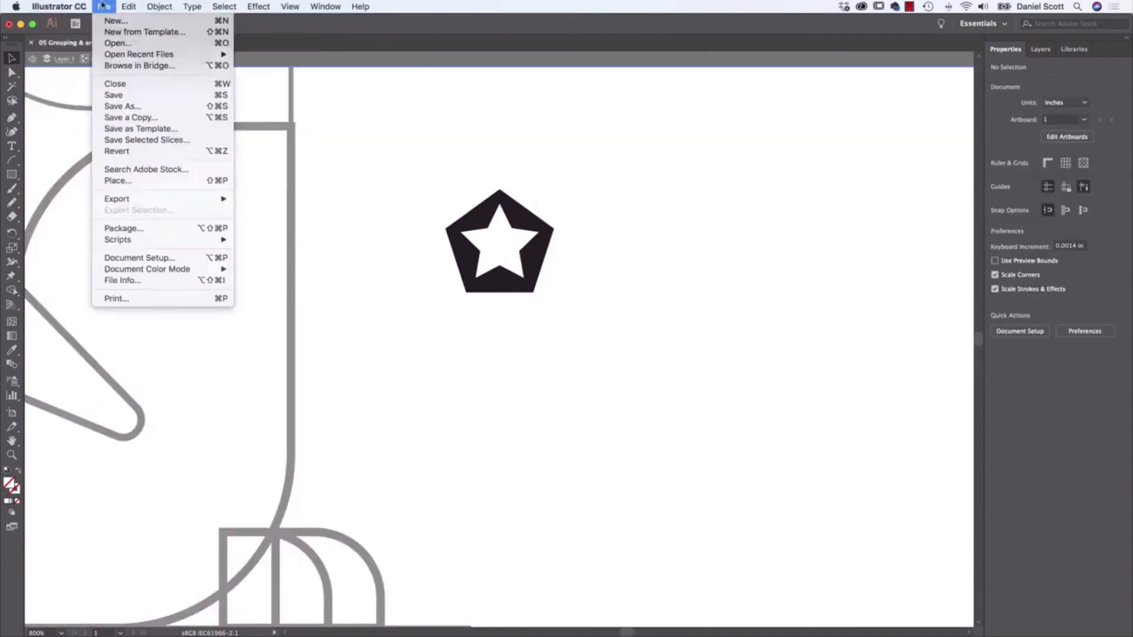
{"action": "left_click", "coordinate": [407, 273]}
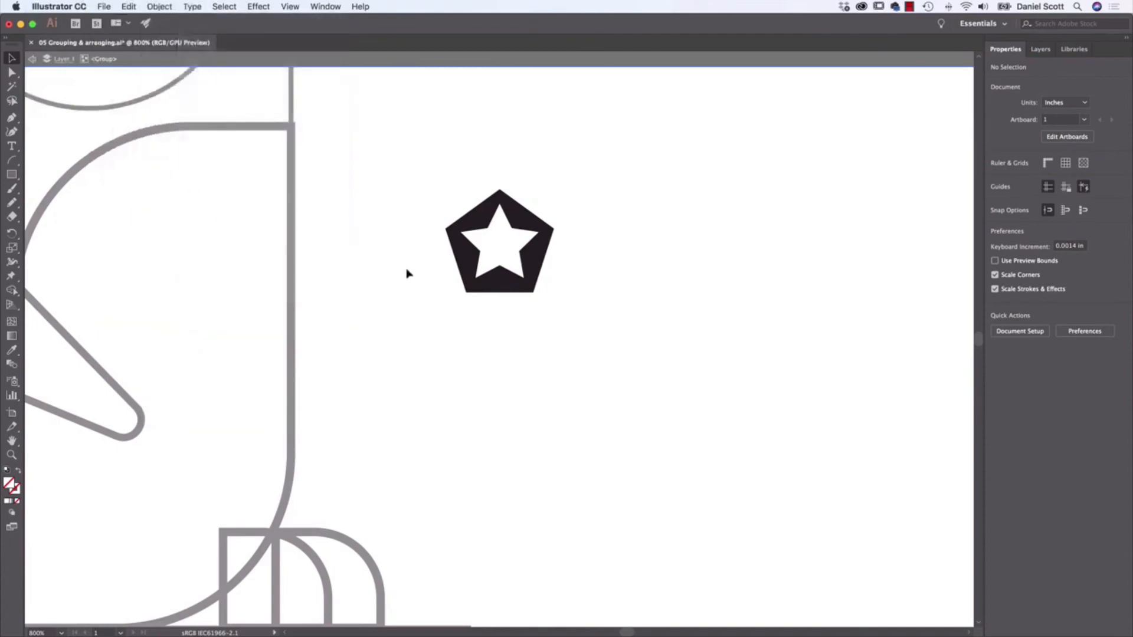
{"action": "double_click", "coordinate": [666, 275]}
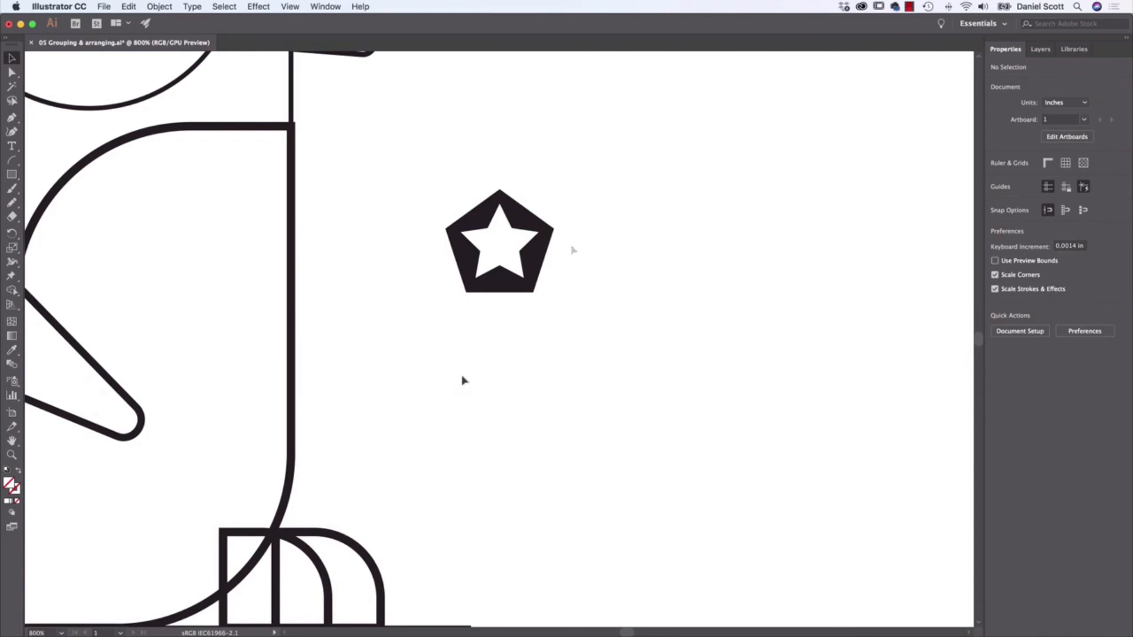
Fill the penguin's left foot shape with orange and remove its stroke
{"action": "left_click", "coordinate": [306, 459]}
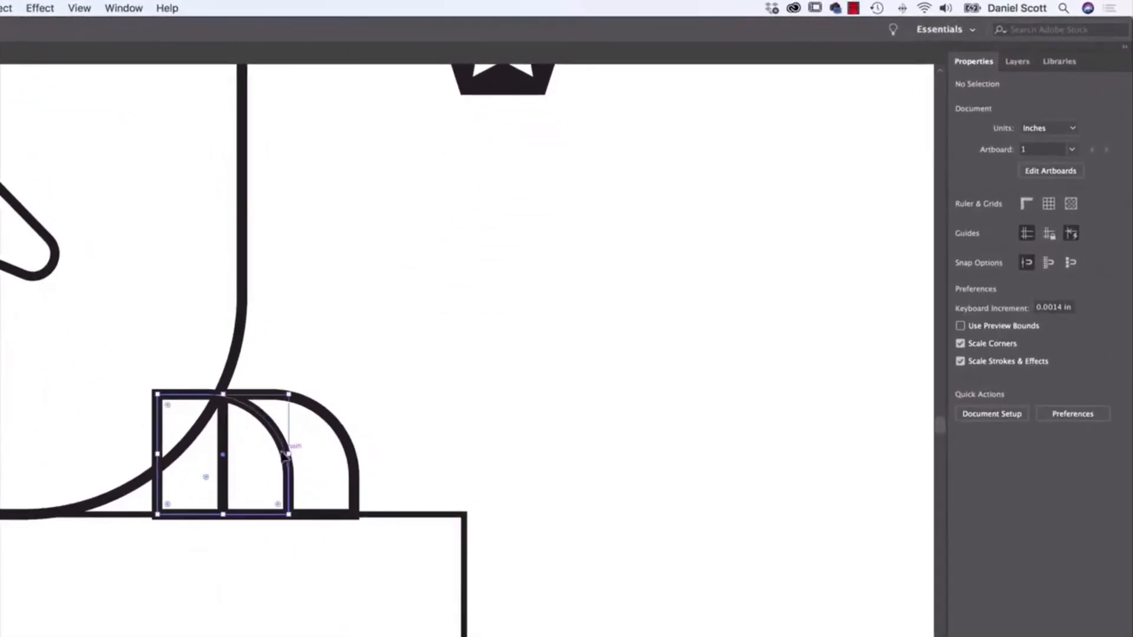
{"action": "left_click", "coordinate": [224, 413]}
{"action": "left_click", "coordinate": [197, 396]}
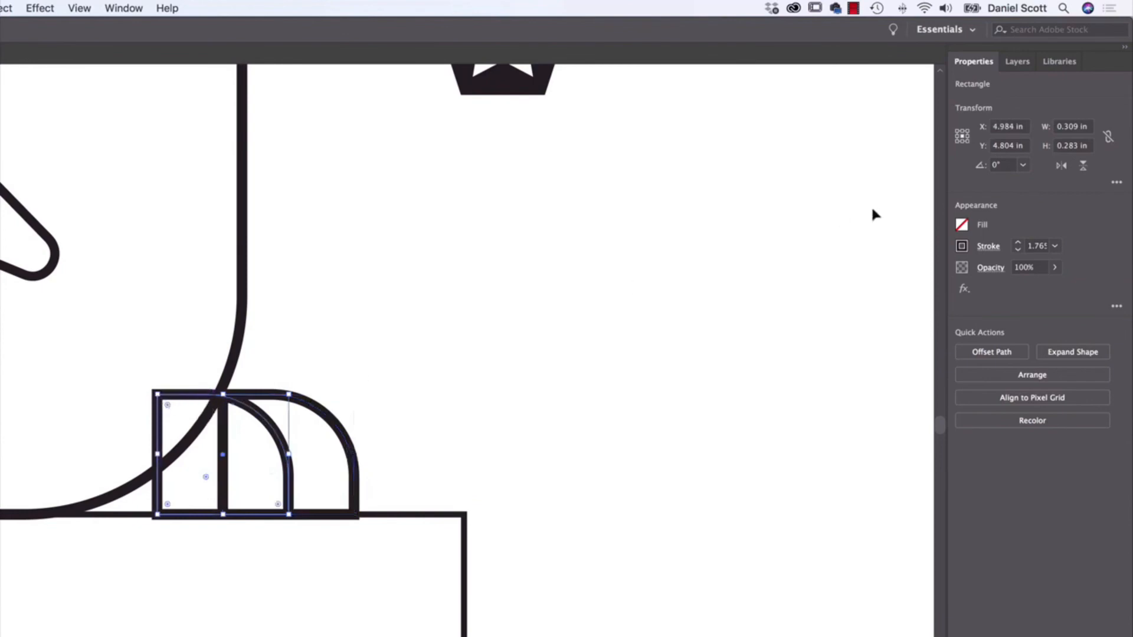
{"action": "left_click", "coordinate": [962, 226]}
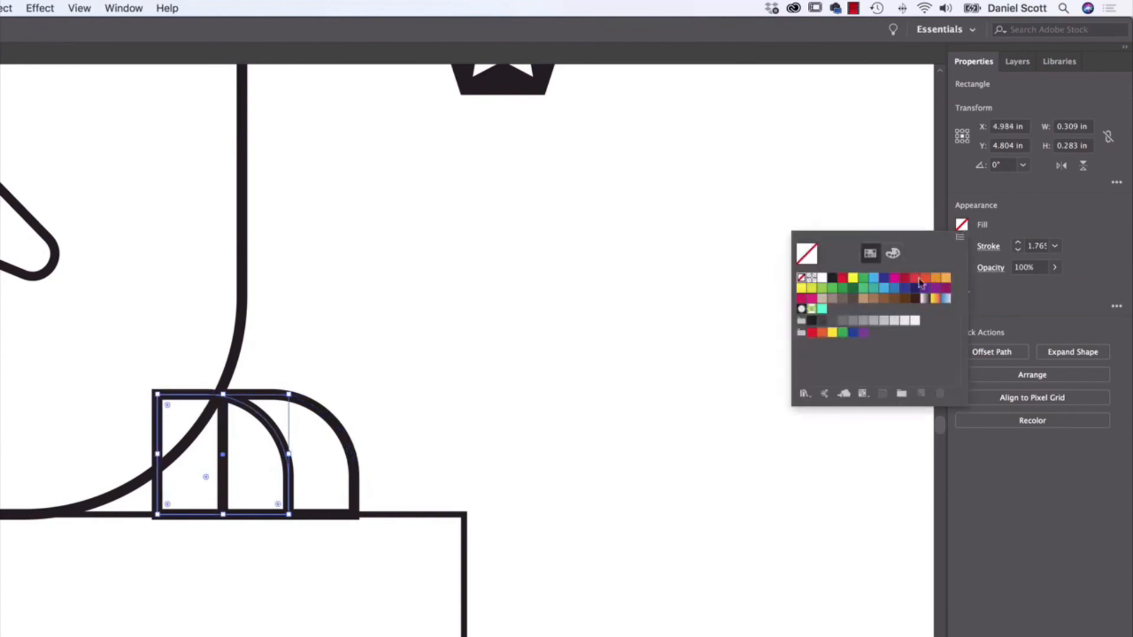
{"action": "left_click", "coordinate": [925, 279]}
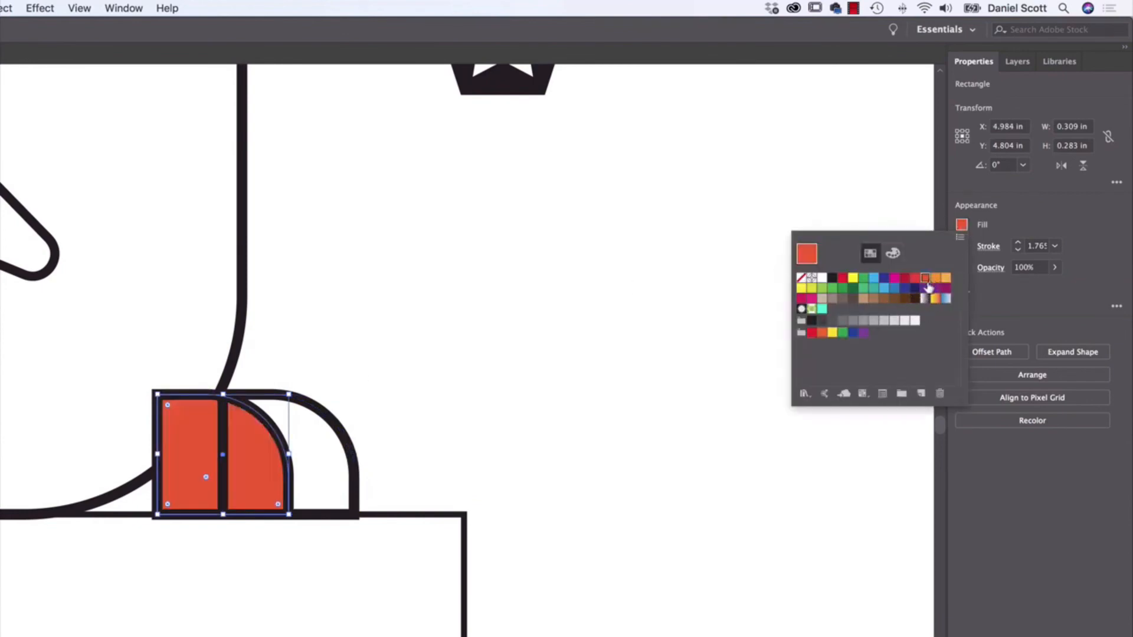
{"action": "left_click", "coordinate": [938, 280]}
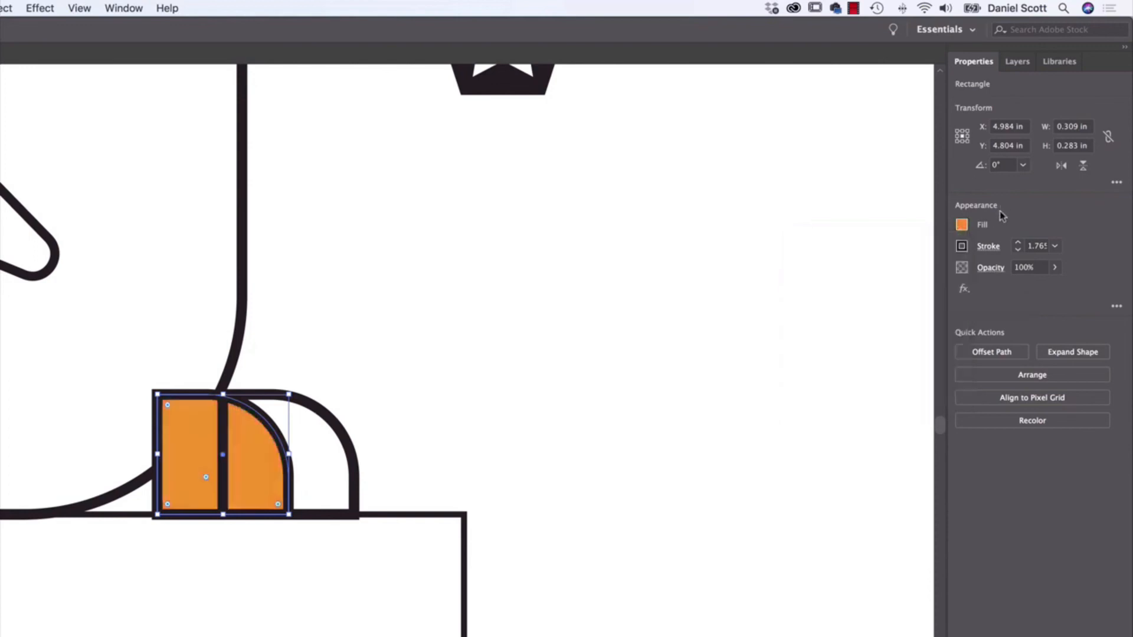
{"action": "left_click", "coordinate": [962, 246]}
{"action": "left_click", "coordinate": [801, 299]}
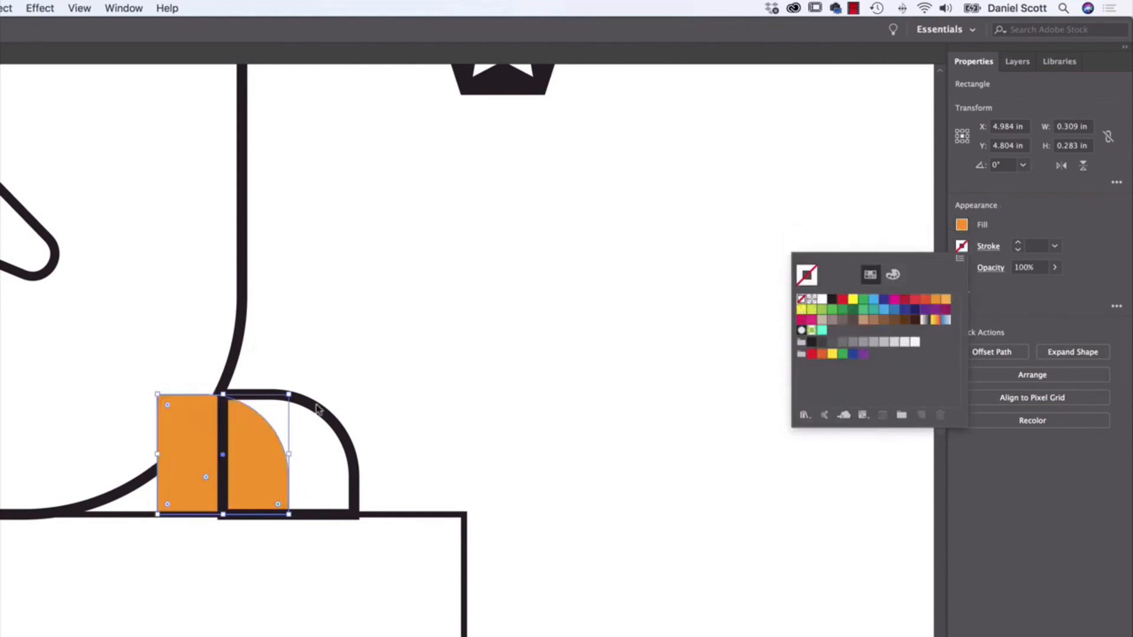
Fill the penguin's right foot shape with red-orange, remove its stroke and deselect it
{"action": "left_click", "coordinate": [346, 445]}
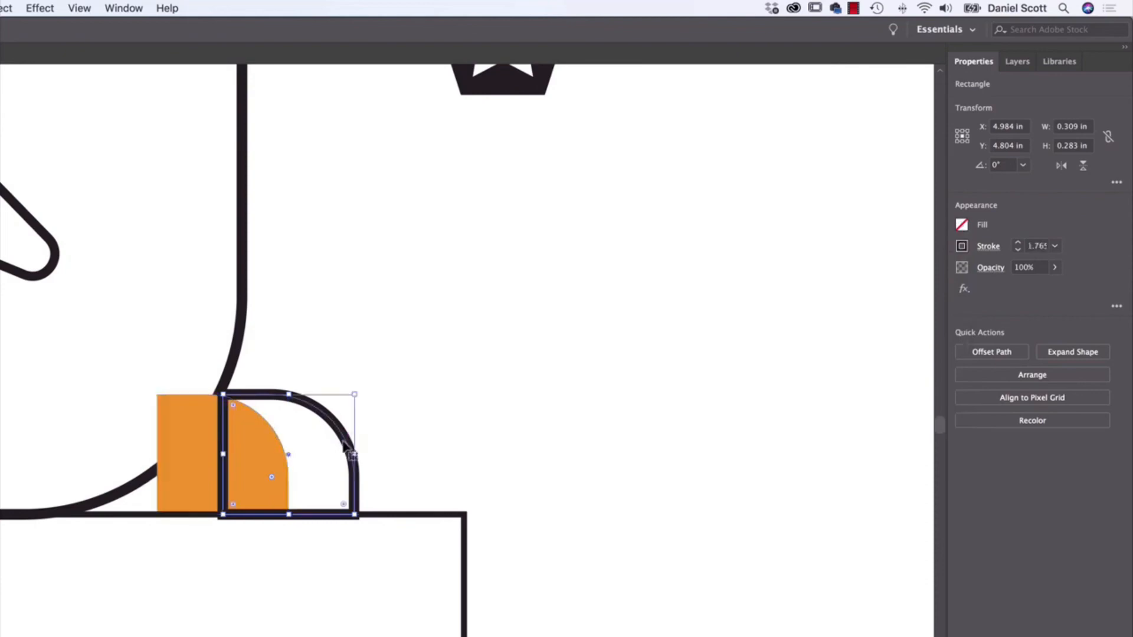
{"action": "left_click", "coordinate": [961, 225]}
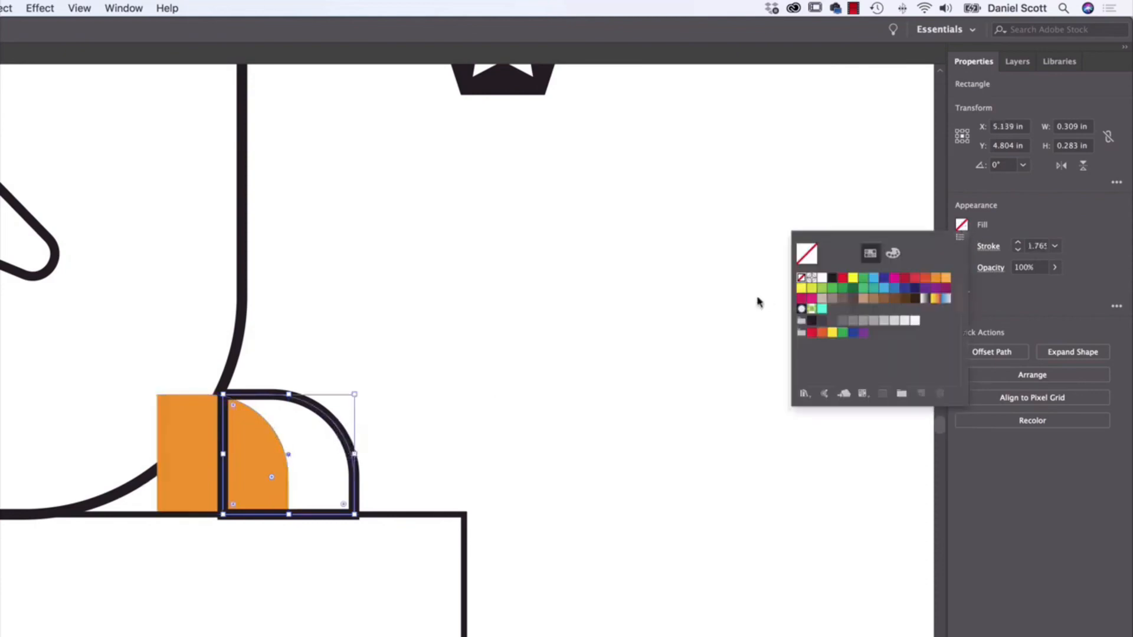
{"action": "left_click", "coordinate": [924, 278]}
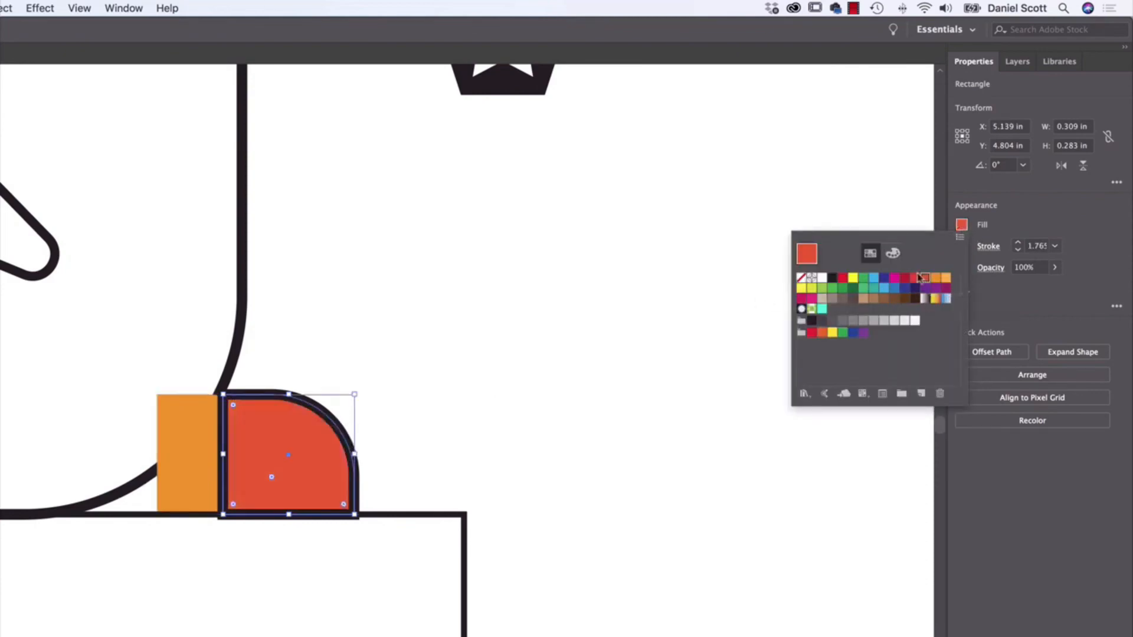
{"action": "left_click", "coordinate": [979, 248]}
{"action": "left_click", "coordinate": [962, 246]}
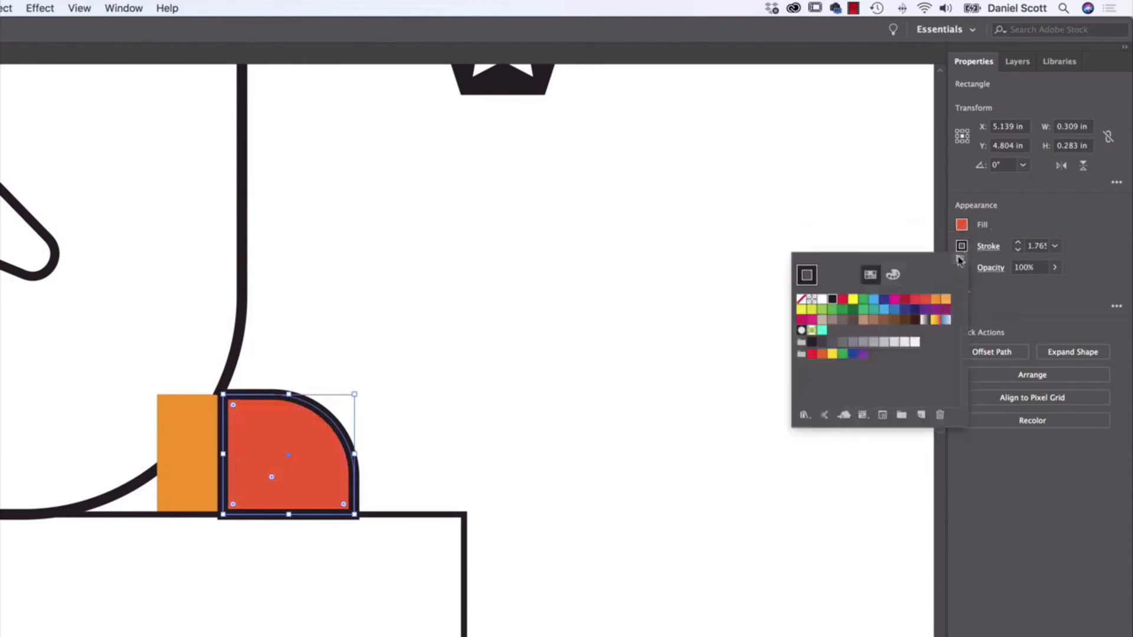
{"action": "left_click", "coordinate": [802, 299]}
{"action": "left_click", "coordinate": [429, 483]}
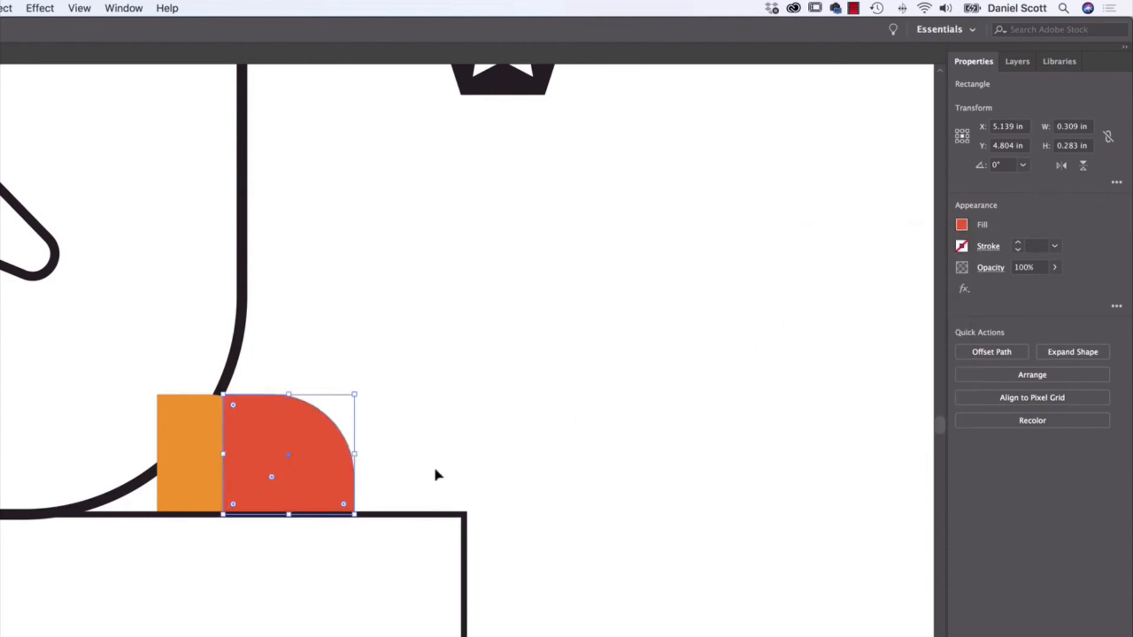
{"action": "left_click", "coordinate": [409, 486]}
Send the red-orange foot to the back of the stacking order and deselect it
{"action": "left_click", "coordinate": [325, 481]}
{"action": "left_click", "coordinate": [201, 445]}
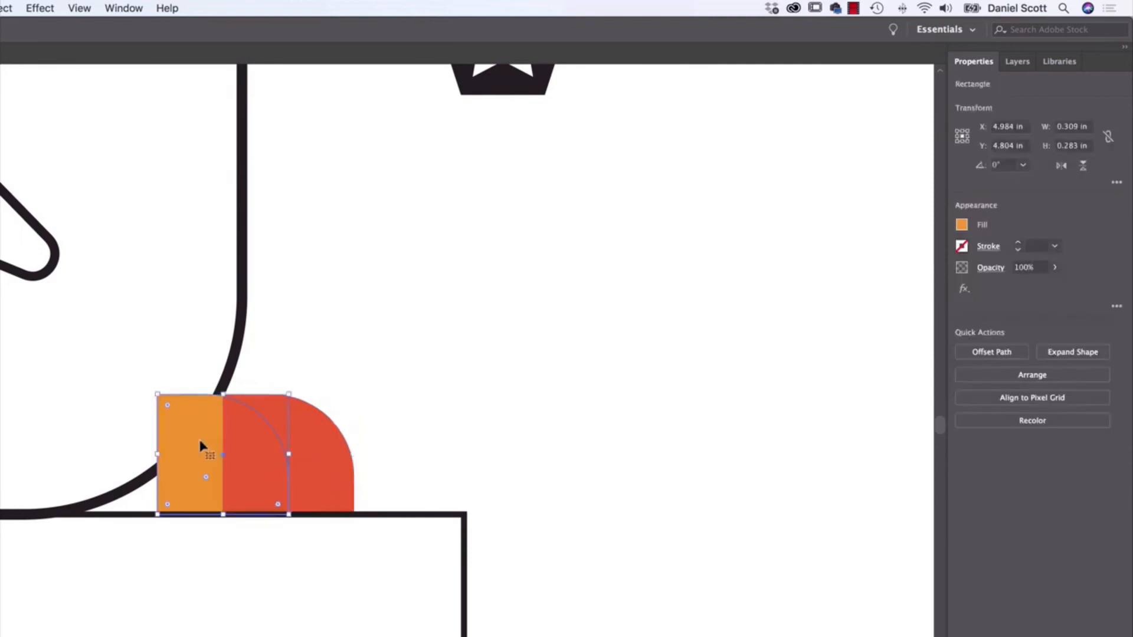
{"action": "left_click", "coordinate": [328, 460]}
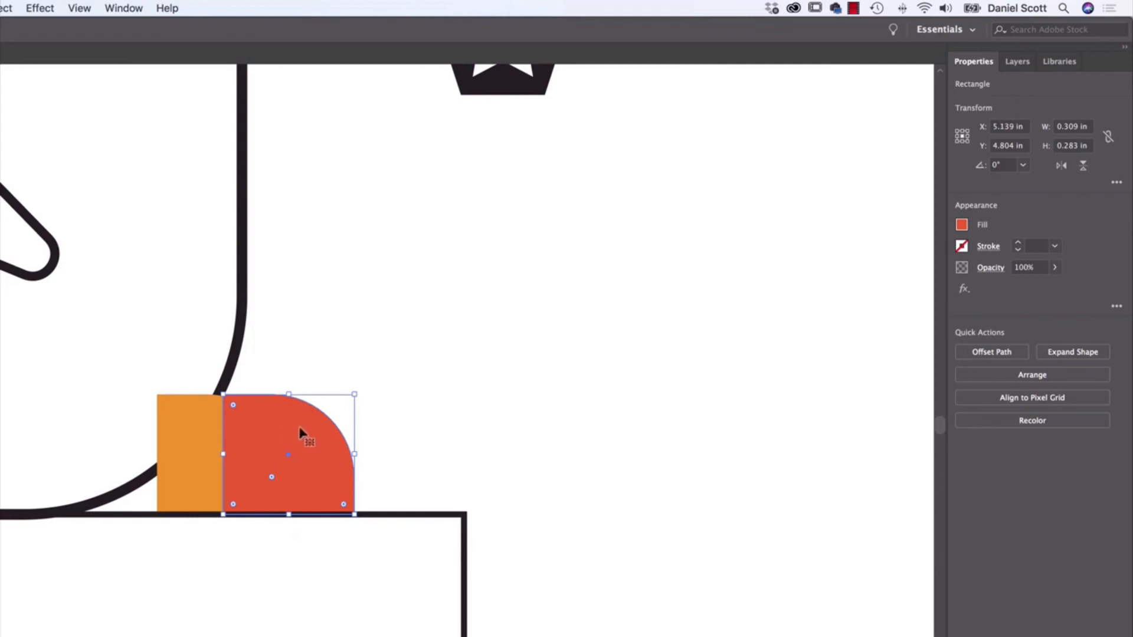
{"action": "left_click", "coordinate": [1053, 377]}
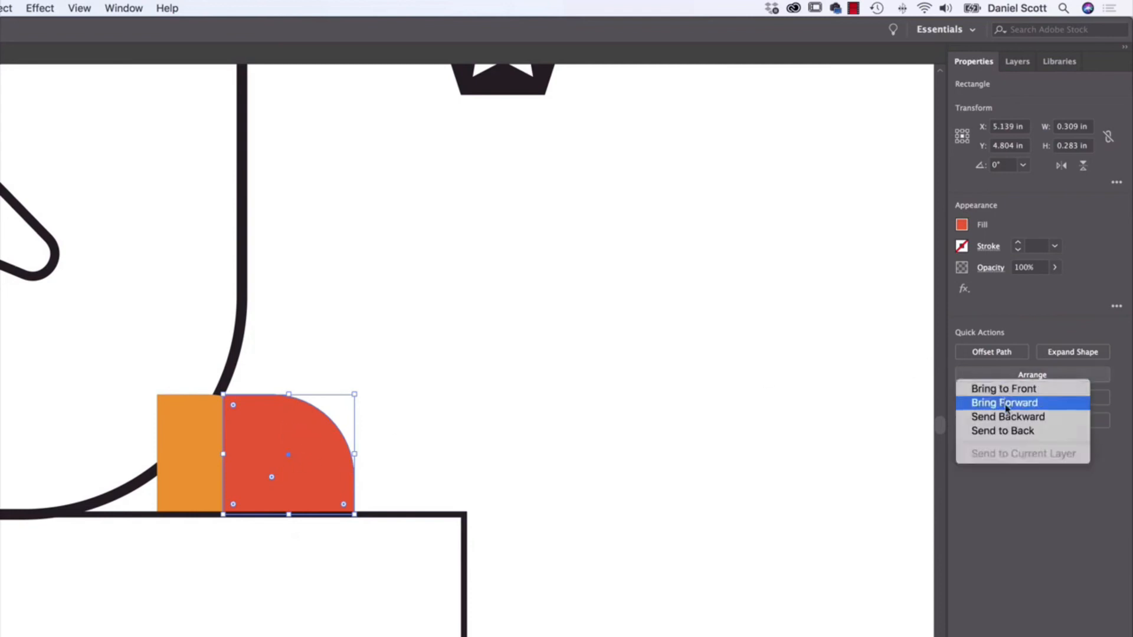
{"action": "left_click", "coordinate": [1015, 431]}
{"action": "left_click", "coordinate": [533, 391]}
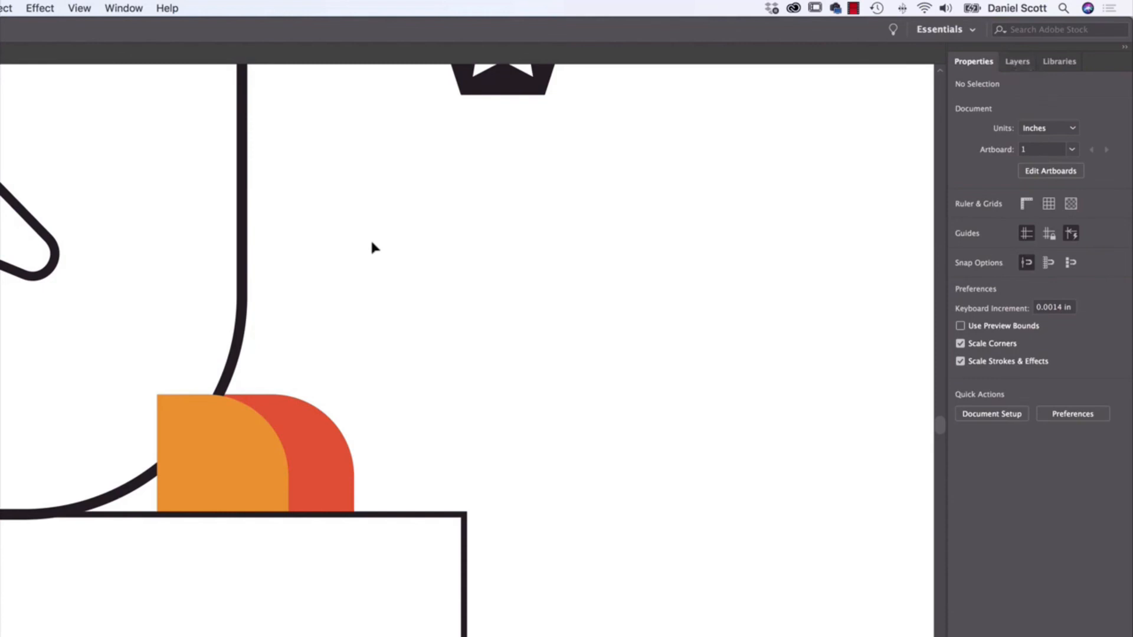
{"action": "left_click", "coordinate": [328, 431]}
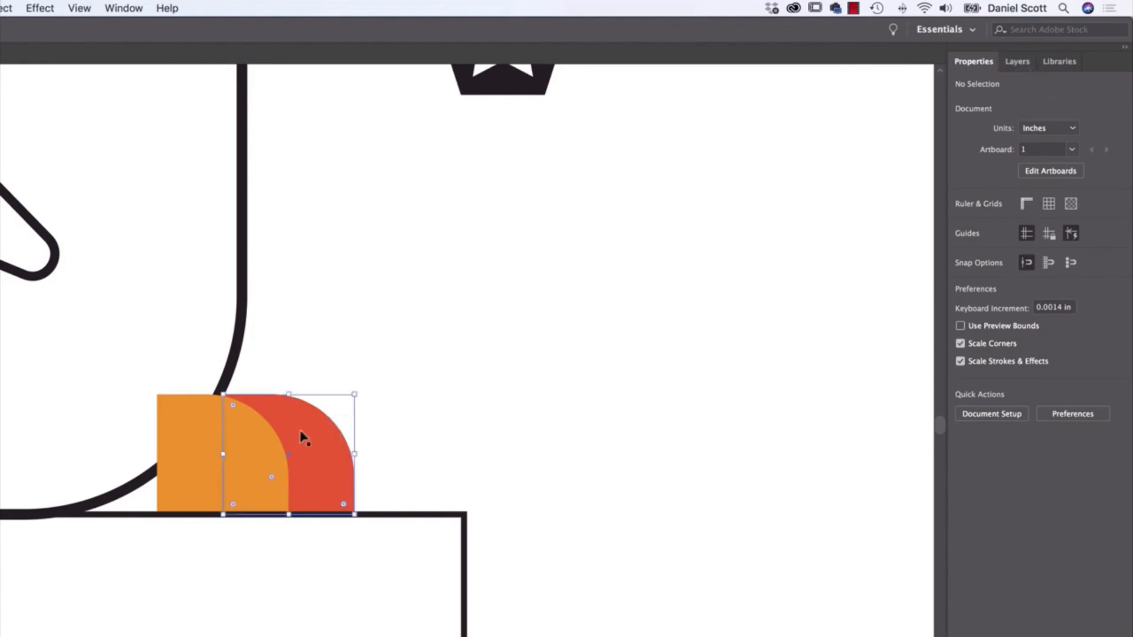
{"action": "left_click", "coordinate": [207, 441]}
{"action": "left_click", "coordinate": [399, 407]}
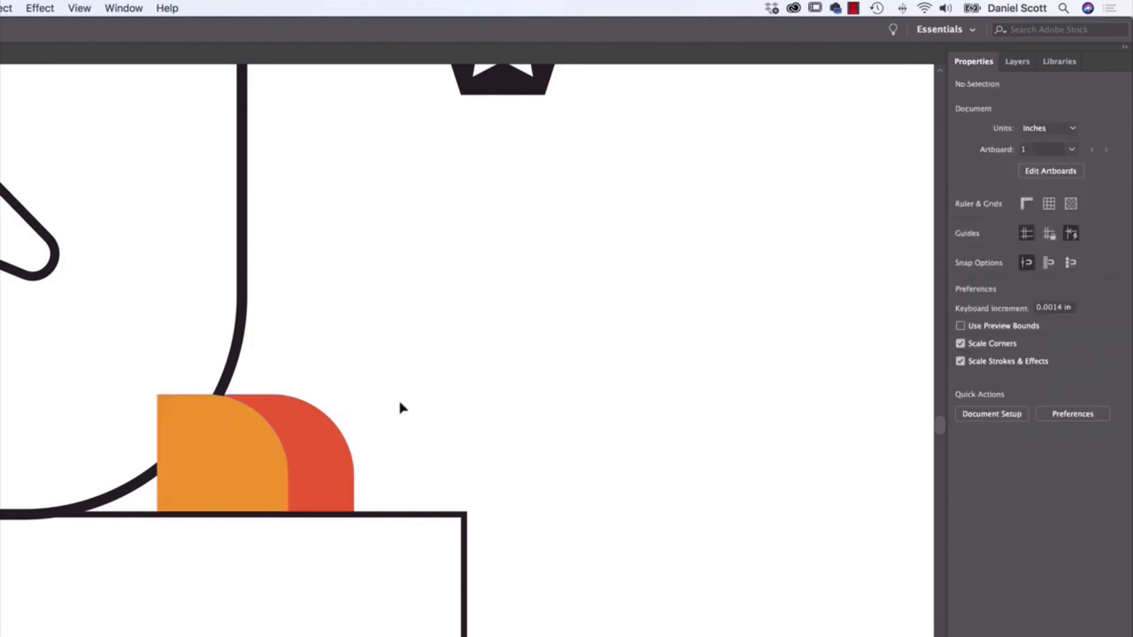
{"action": "left_click", "coordinate": [318, 442]}
{"action": "left_click", "coordinate": [206, 462]}
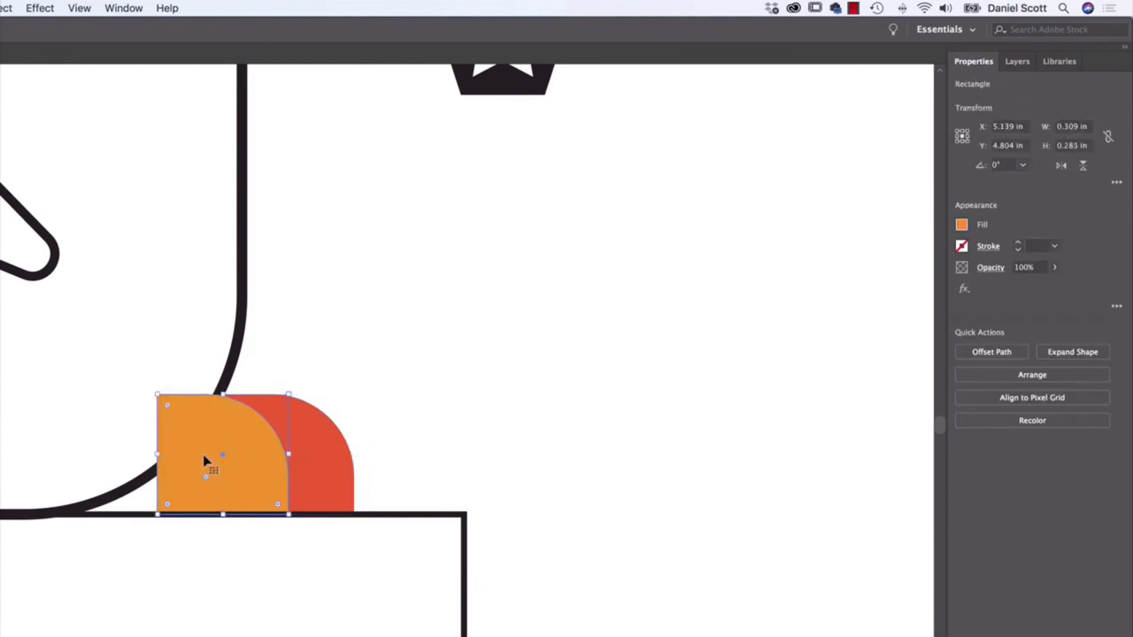
Bring the red-orange foot to the front of the stacking order and send it to the back again
{"action": "left_click", "coordinate": [339, 457]}
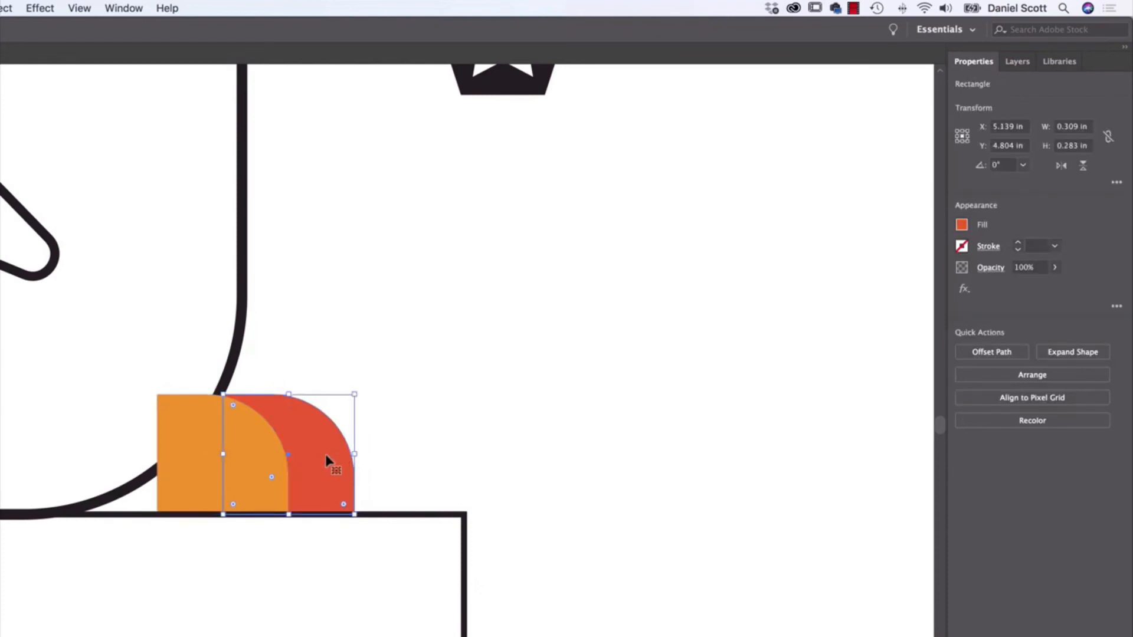
{"action": "left_click", "coordinate": [1088, 377]}
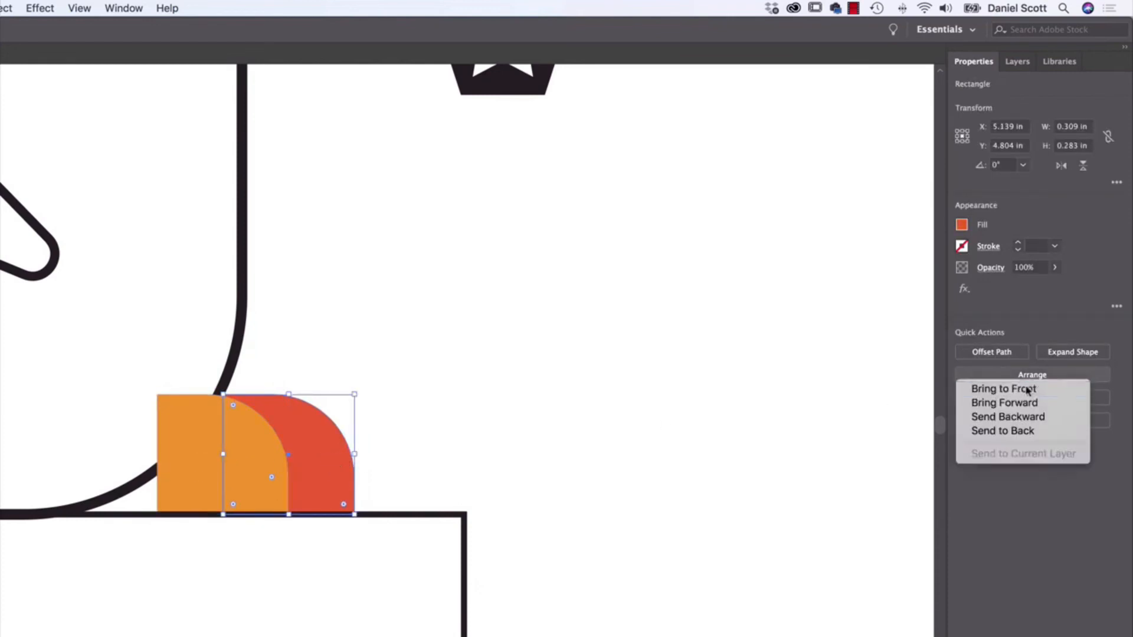
{"action": "left_click", "coordinate": [1029, 387]}
{"action": "left_click", "coordinate": [1062, 376]}
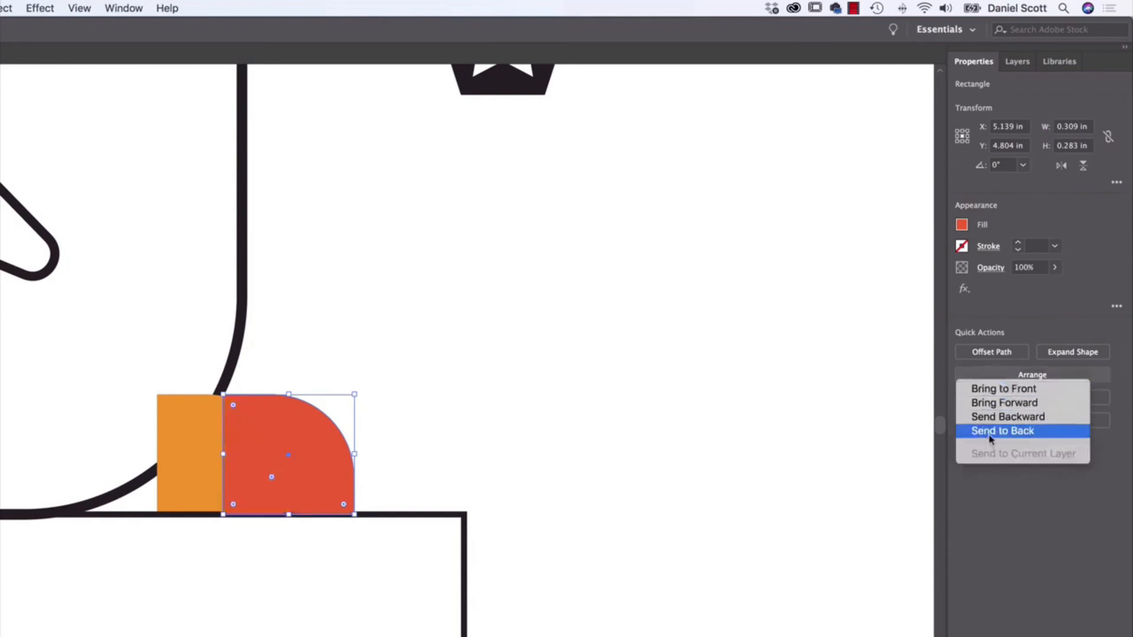
{"action": "left_click", "coordinate": [996, 430]}
Deselect the foot and select the two thick hair lines at the back of the penguin's head
{"action": "scroll", "coordinate": [372, 435], "scroll_direction": "down", "scroll_amount": 3}
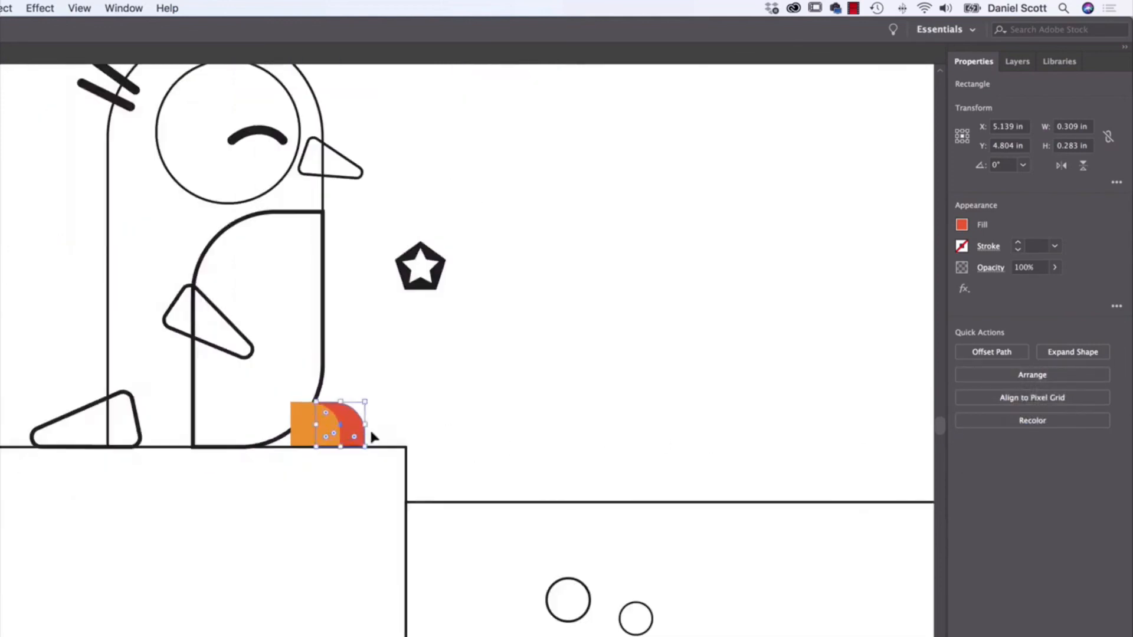
{"action": "scroll", "coordinate": [471, 245], "scroll_direction": "up", "scroll_amount": 5}
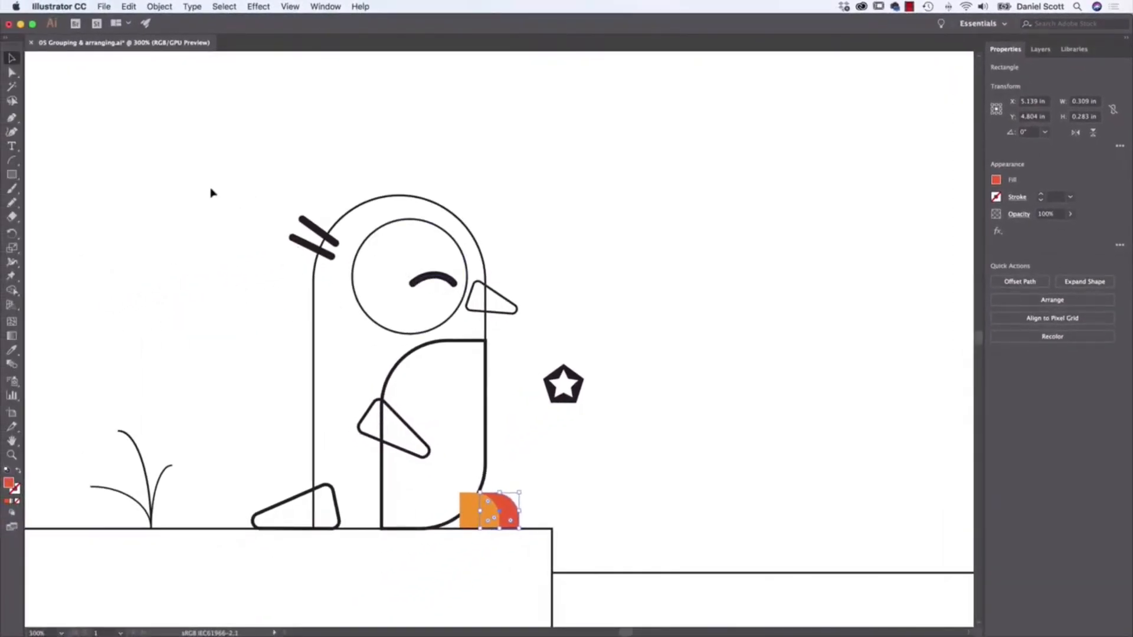
{"action": "left_click_drag", "start_coordinate": [208, 179], "coordinate": [511, 511]}
{"action": "left_click", "coordinate": [265, 180]}
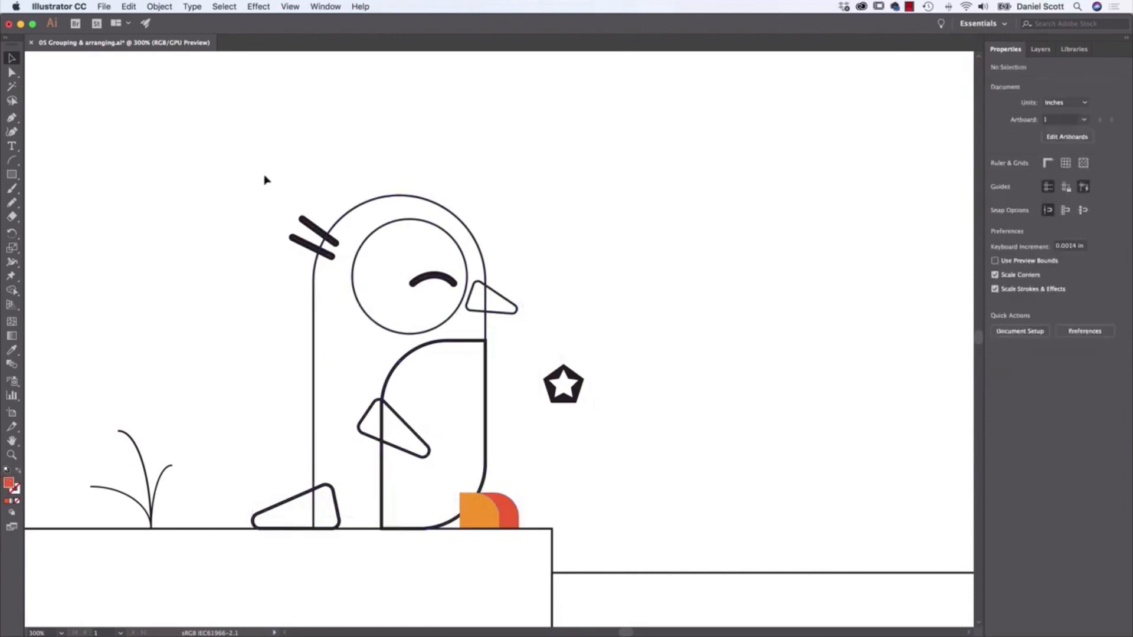
{"action": "left_click", "coordinate": [318, 235]}
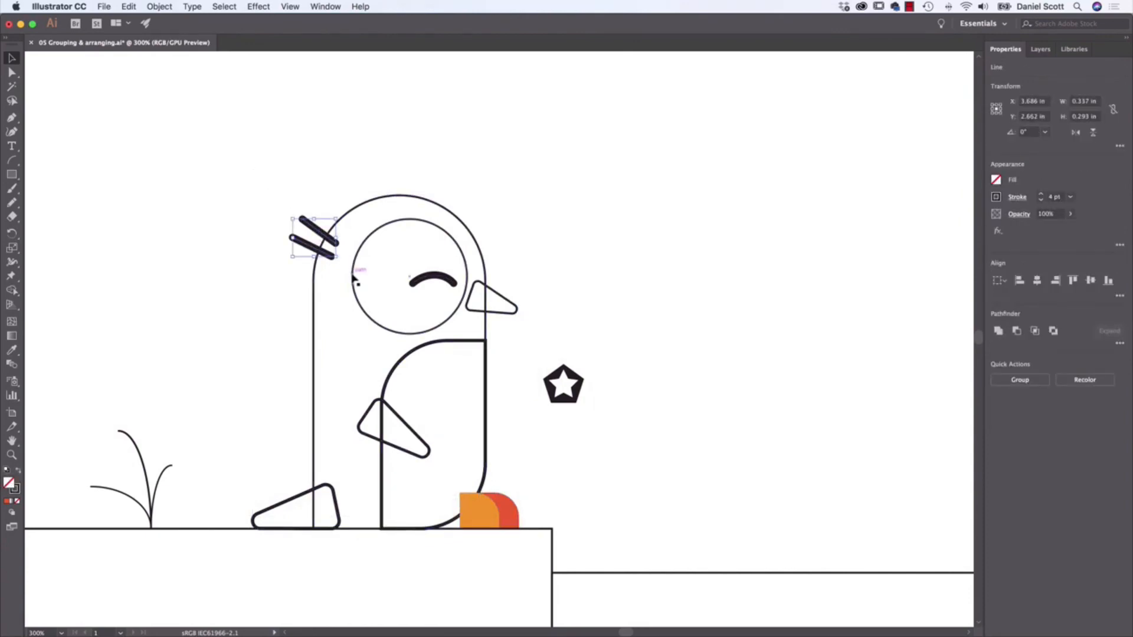